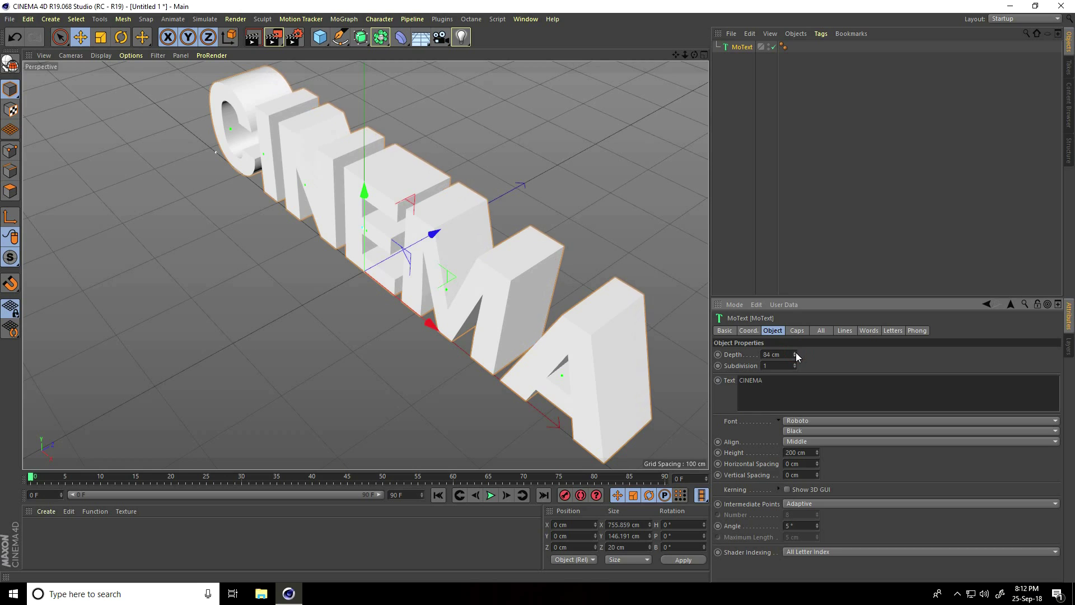
Step: Set the extrusion depth of the CINEMA MoText to 100 cm
text(10)
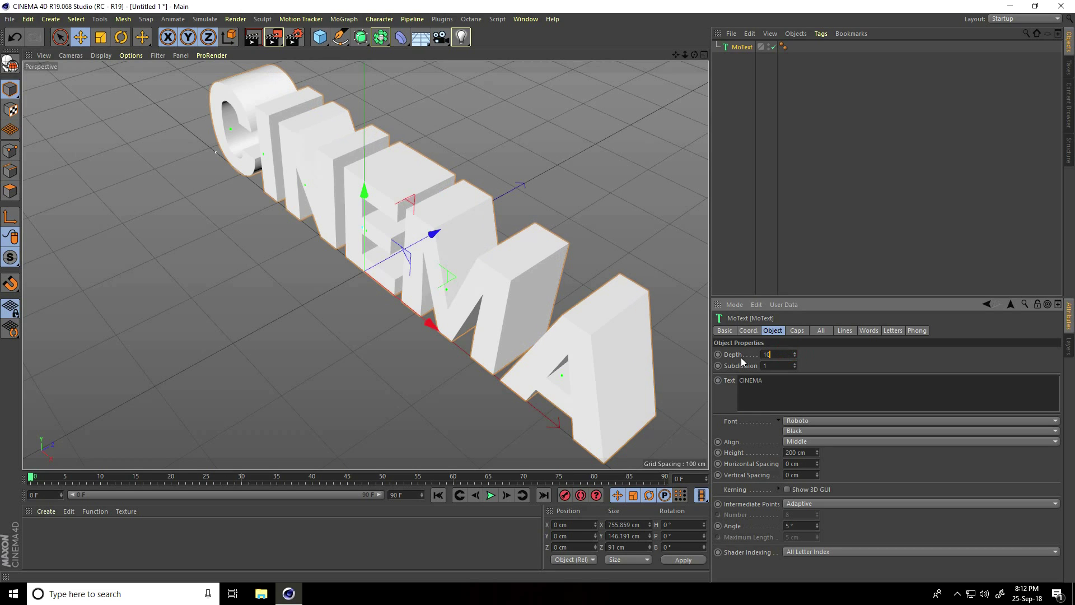
text(0)
key(Return)
alt+drag(279, 241, 388, 184)
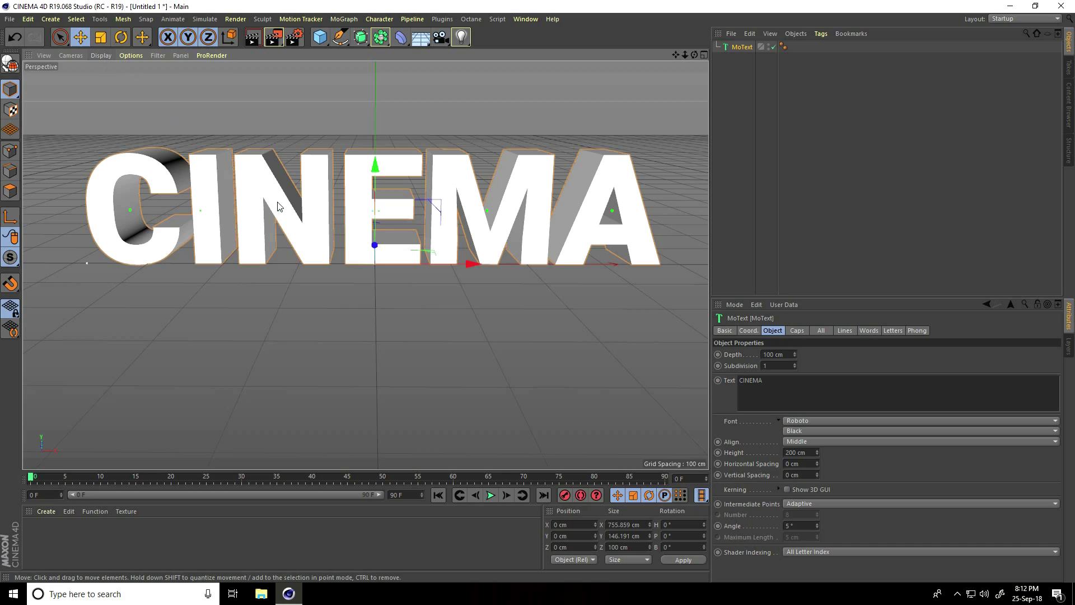
Step: Set both the start and end caps of the MoText to Fillet Cap
click(797, 331)
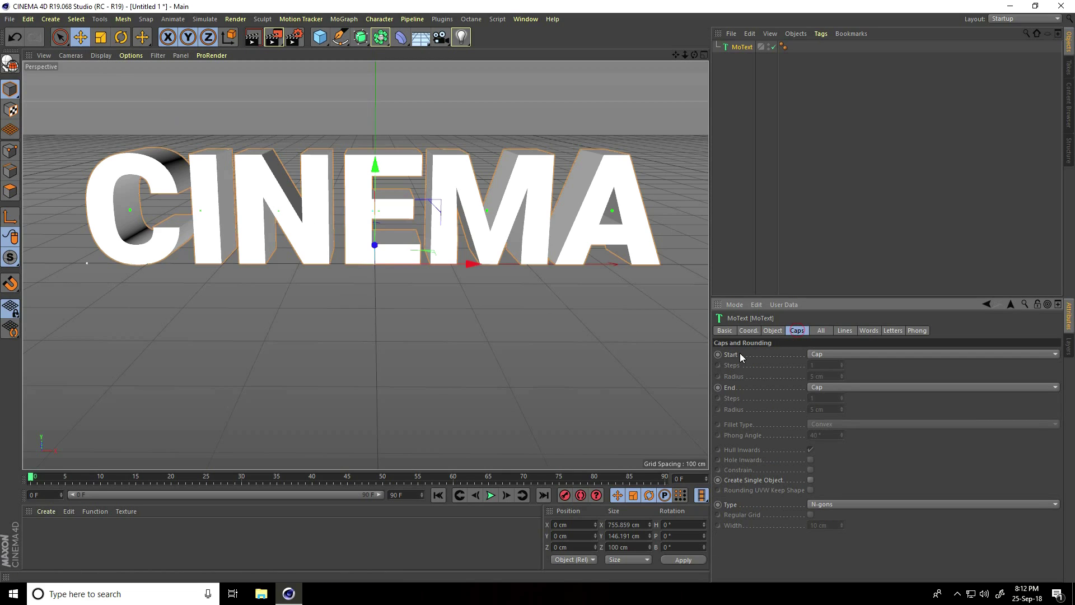
click(817, 354)
click(821, 400)
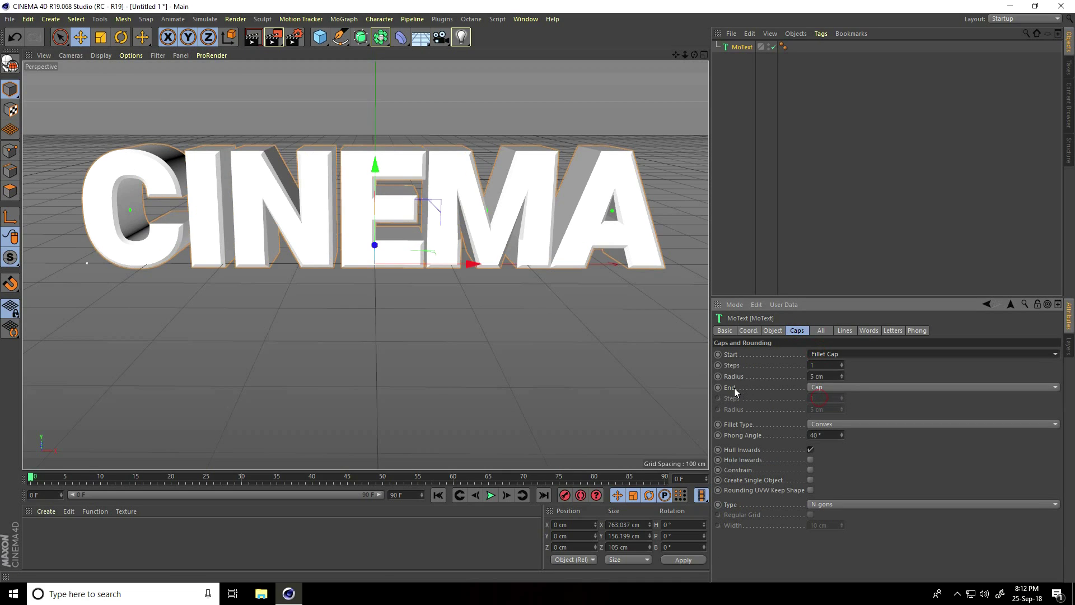
click(841, 388)
click(832, 432)
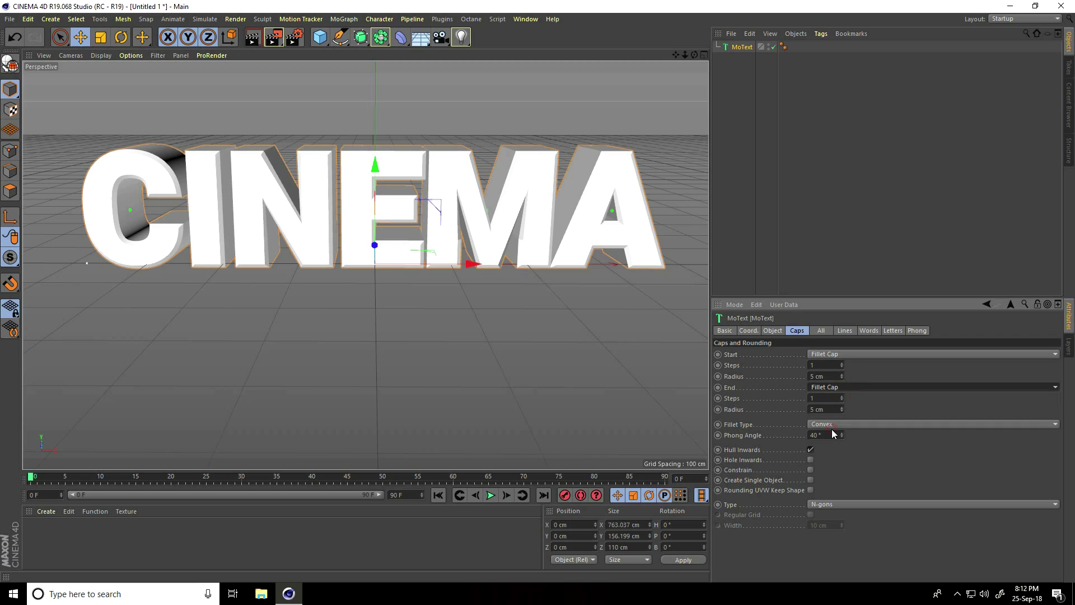
Step: Set the fillet radius of both the start and end caps to 3 cm
scroll(414, 113, up, 3)
alt+drag(414, 113, 418, 154)
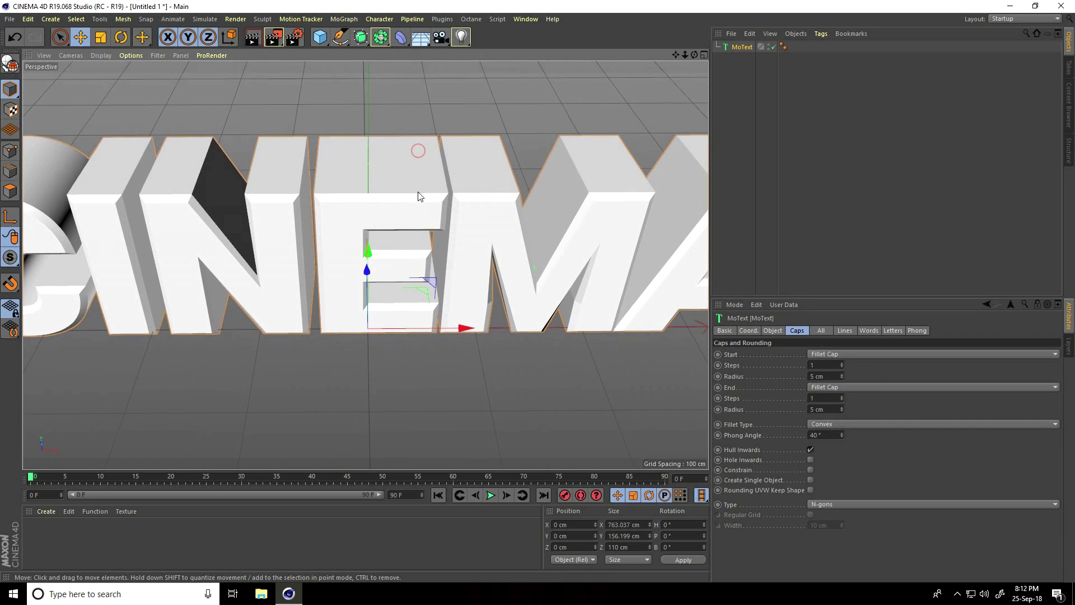
click(820, 376)
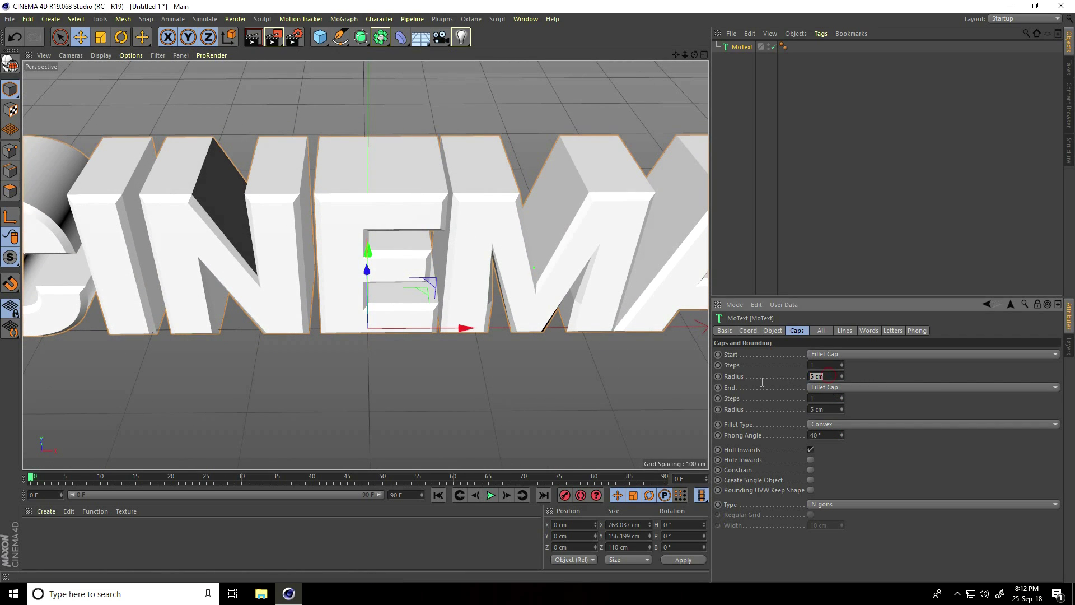
text(3)
click(819, 410)
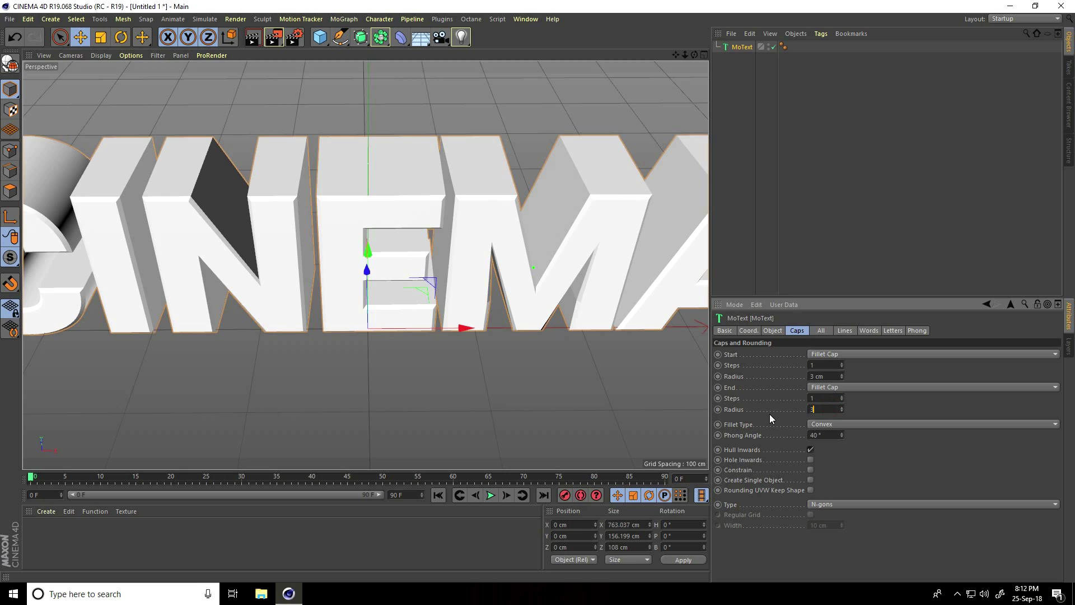
text(3)
key(Return)
scroll(419, 338, down, 3)
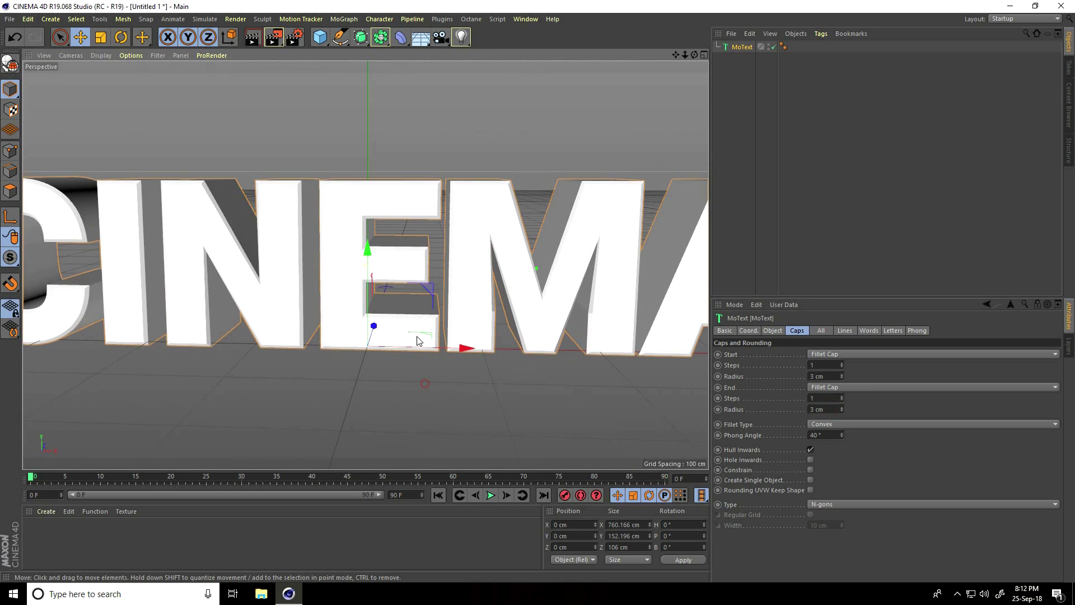
scroll(394, 305, down, 2)
scroll(395, 307, up, 2)
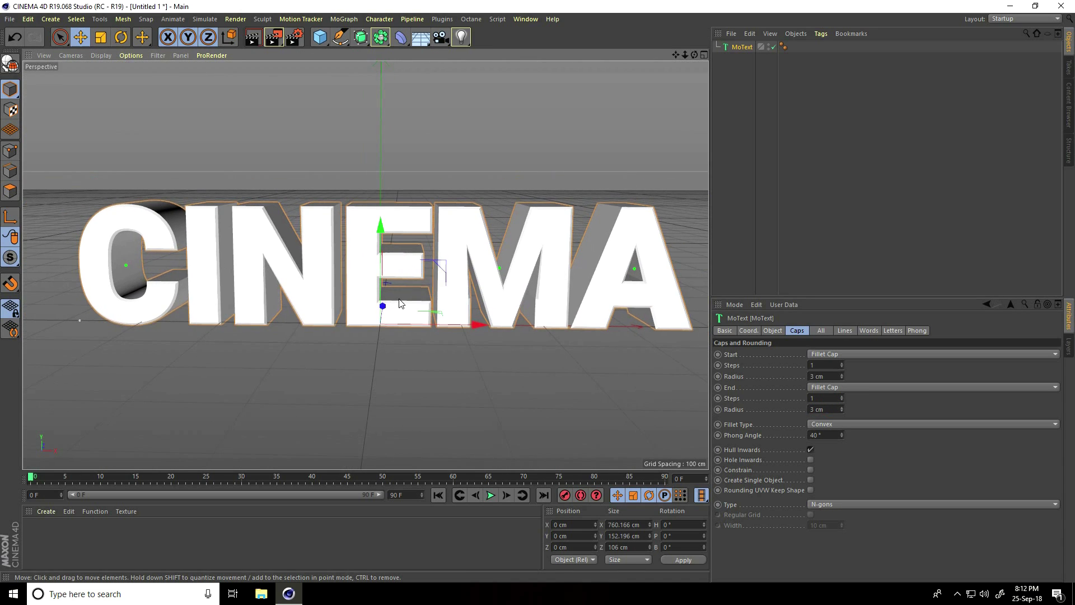
alt+drag(403, 294, 404, 291)
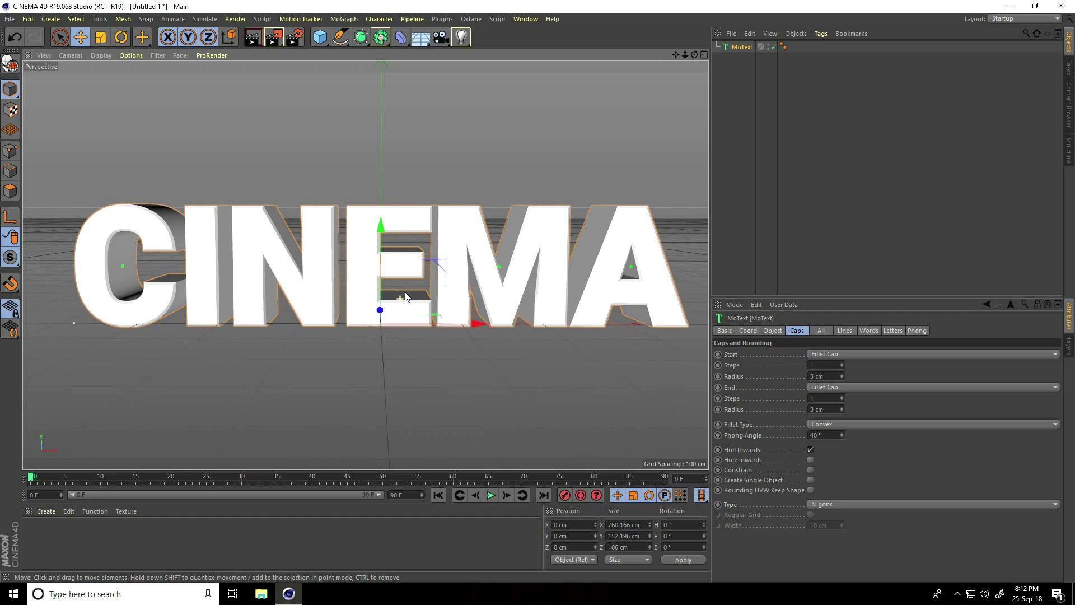
Step: Add a Random effector to the MoText object
click(737, 48)
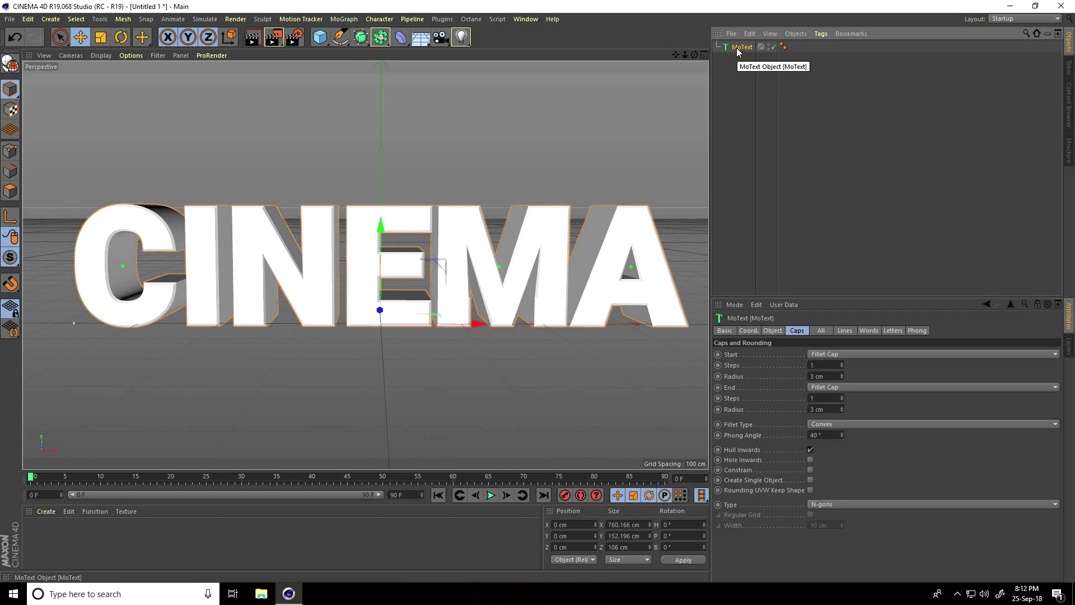
click(344, 21)
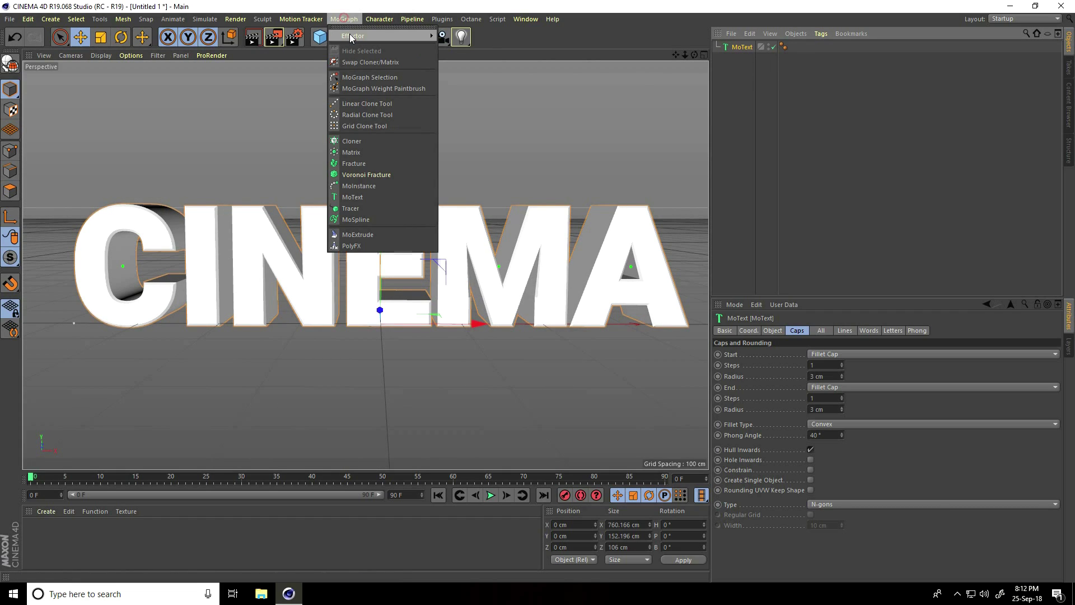
mouse_move(414, 36)
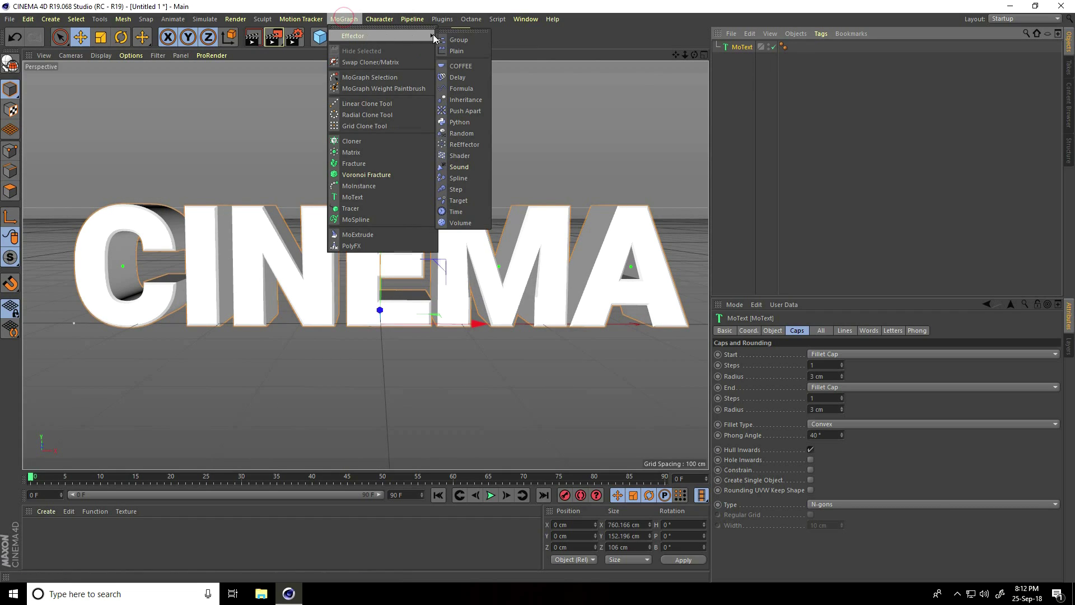
click(467, 133)
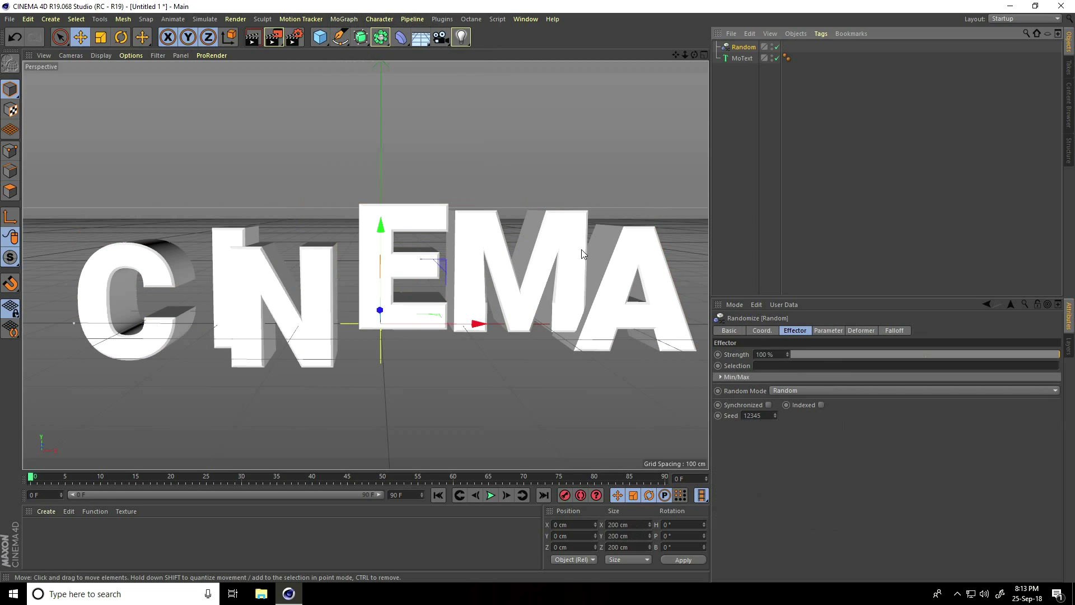
Step: Set the Random effector's X, Y and Z position offsets to 5 cm each
click(827, 330)
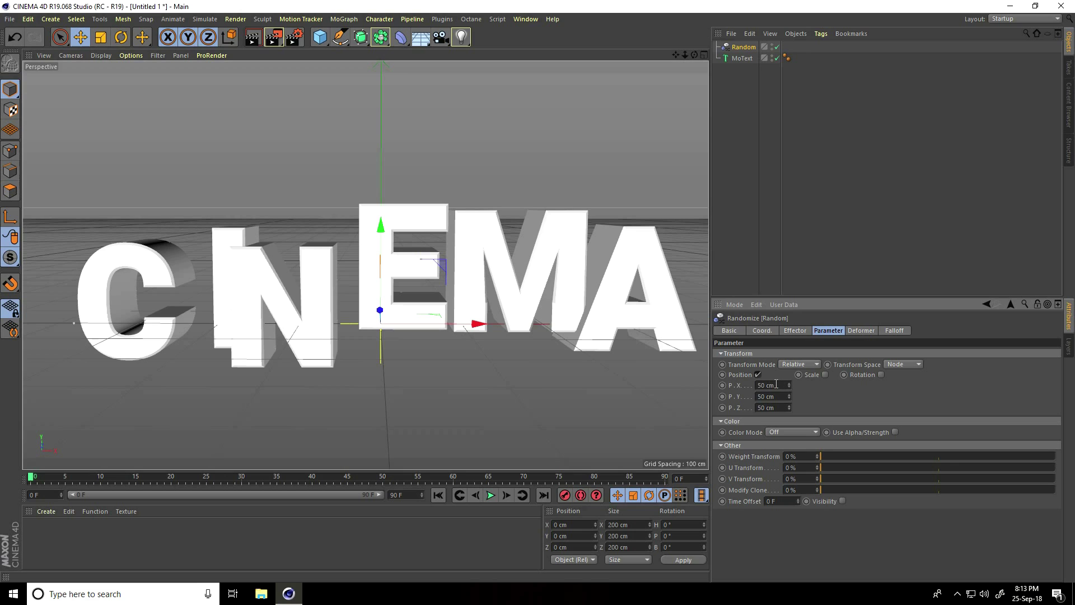
drag(783, 385, 748, 389)
key(Tab)
text(5)
key(Tab)
text(5)
key(Return)
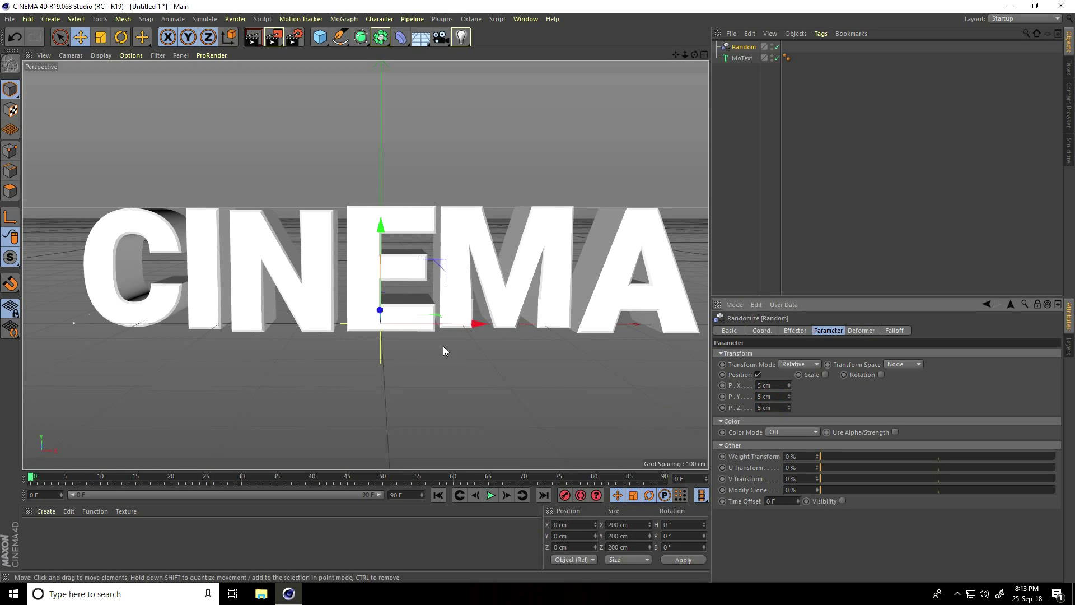
mouse_move(443, 346)
alt+mouse_down()
mouse_move(546, 384)
mouse_move(422, 343)
mouse_move(443, 355)
alt+mouse_up()
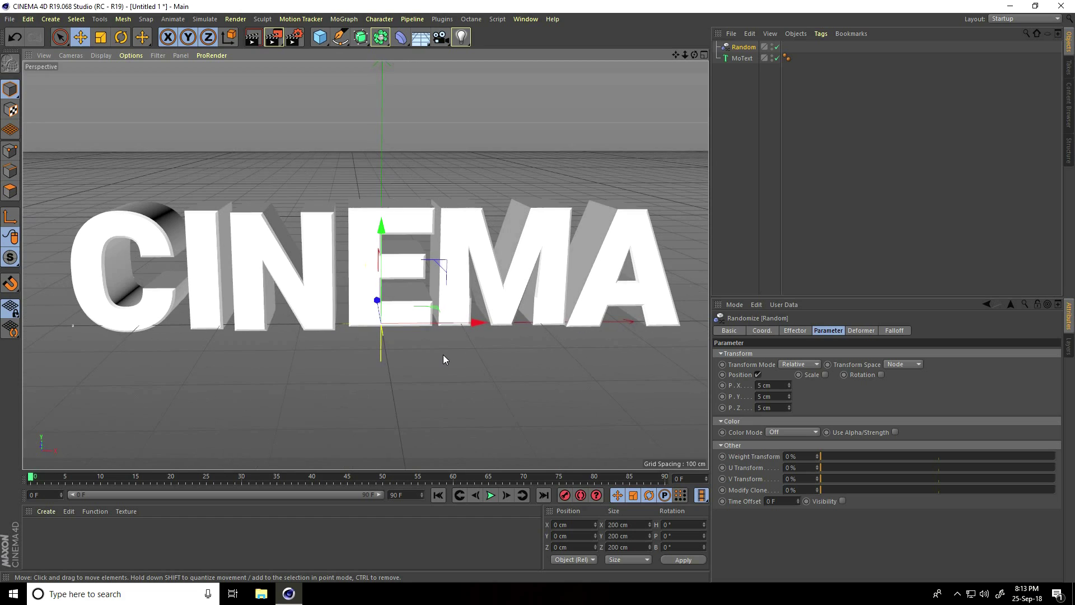
Step: Change the Random effector's X position offset to -20 cm
drag(789, 385, 789, 384)
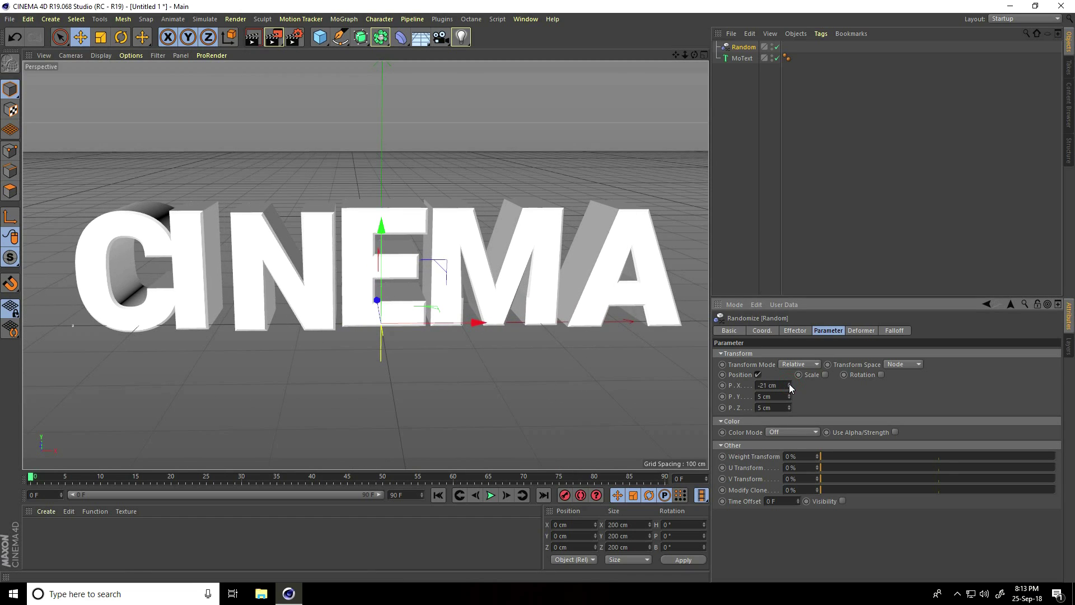
click(788, 384)
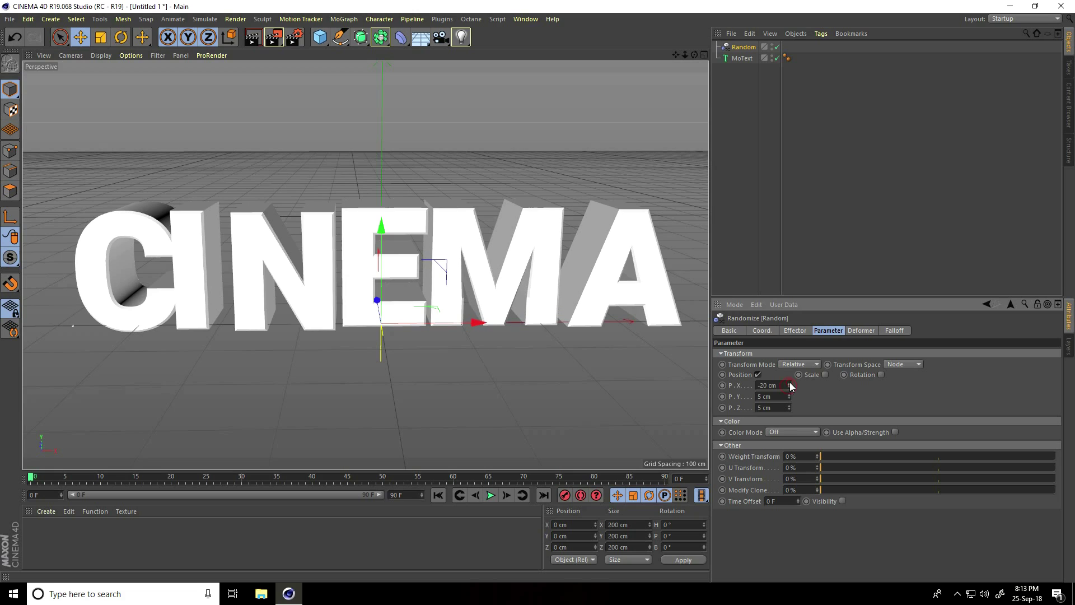
alt+drag(358, 333, 353, 320)
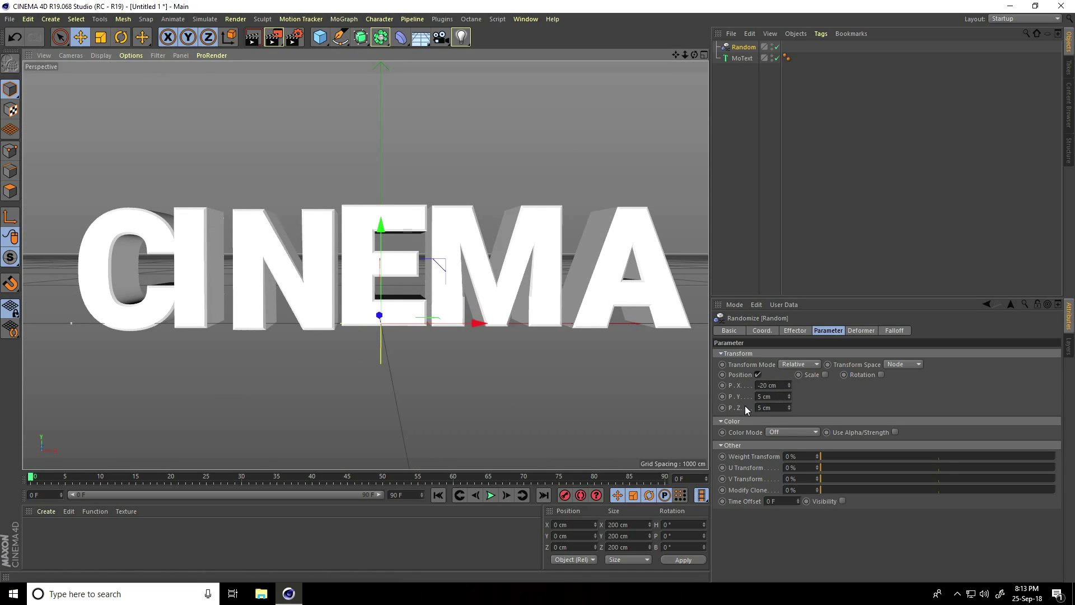
click(761, 407)
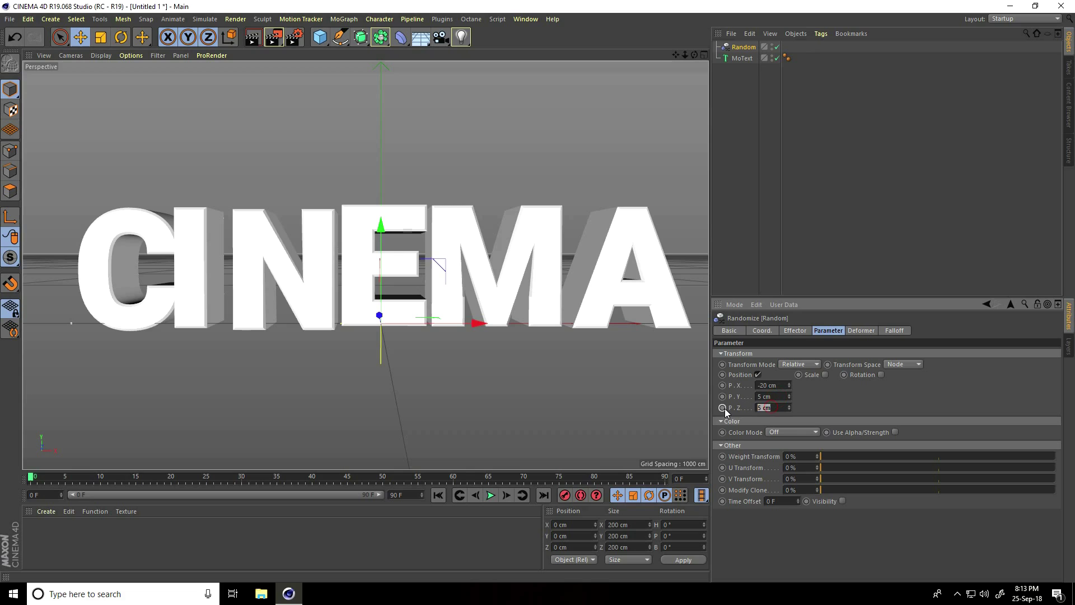
Step: Enable rotation on the Random effector and set H to 10°, P to 5° and B to 10°
click(881, 374)
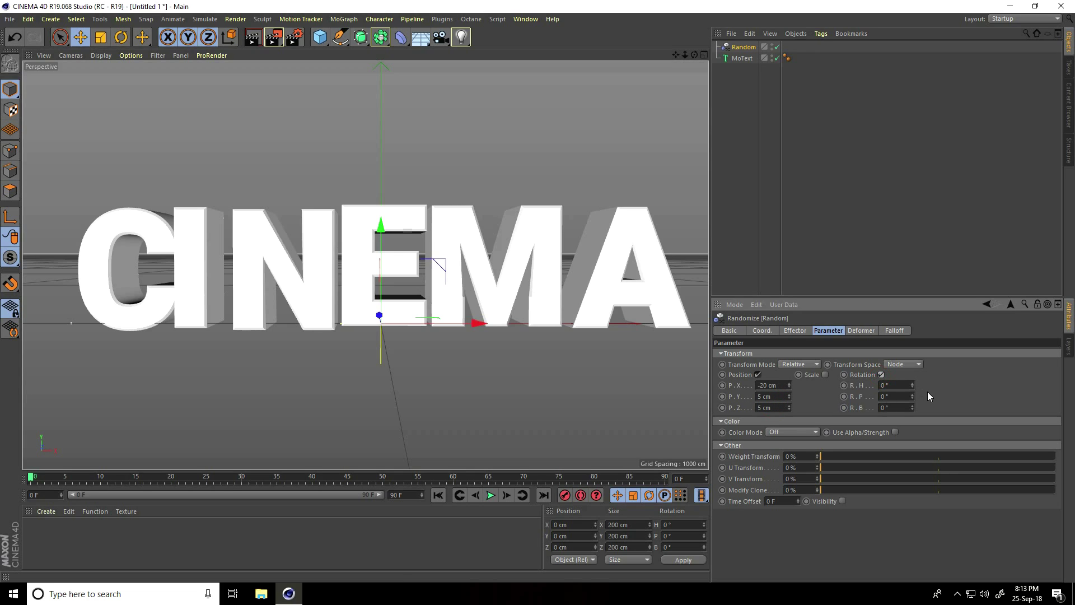
click(913, 383)
click(912, 383)
click(912, 383)
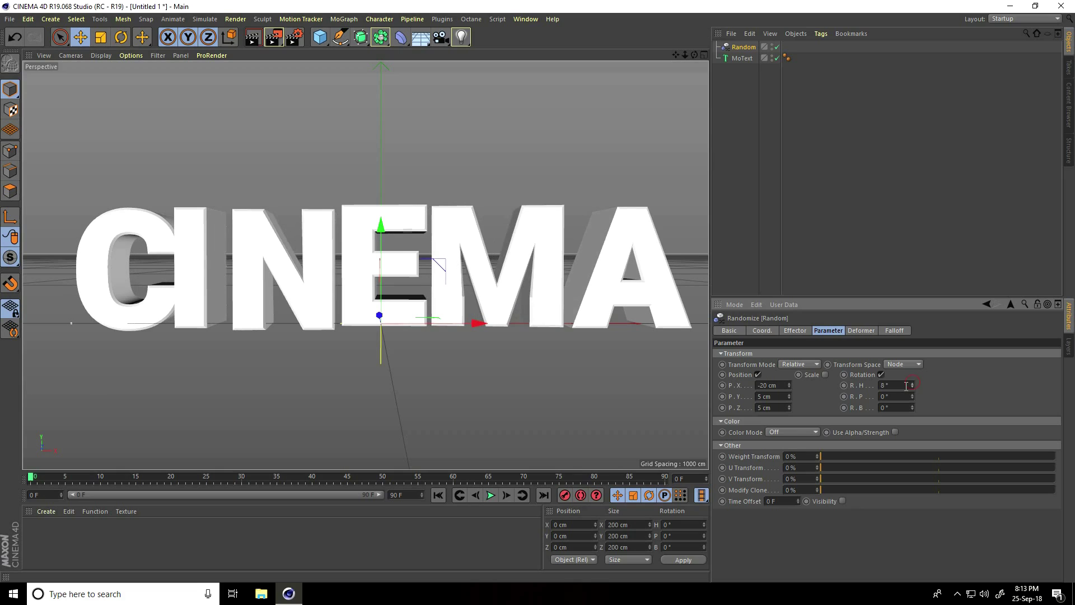
drag(902, 386, 854, 391)
key(Return)
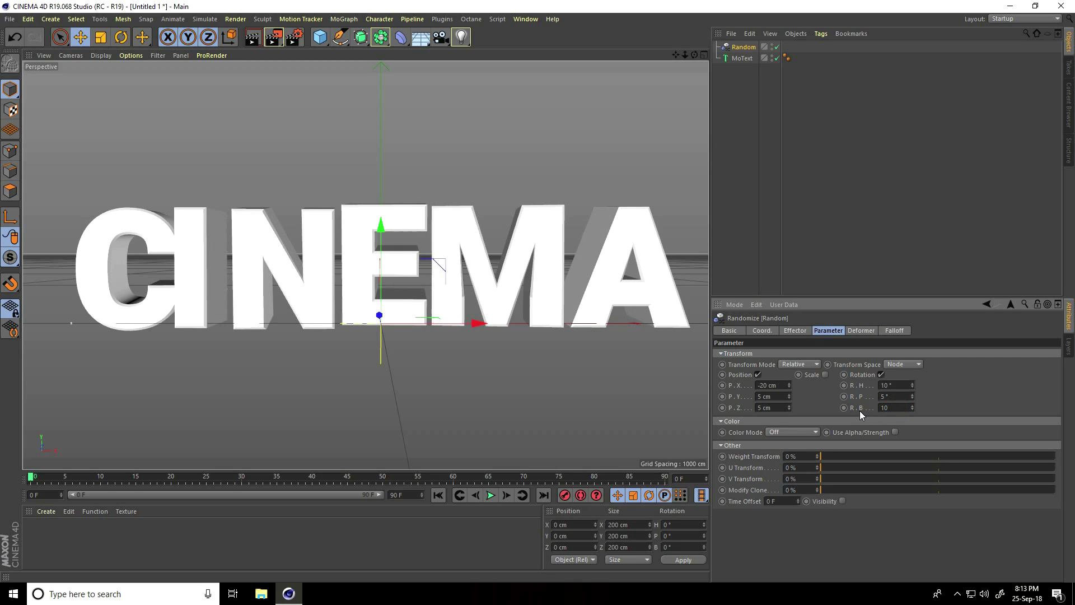
key(Return)
scroll(314, 299, down, 2)
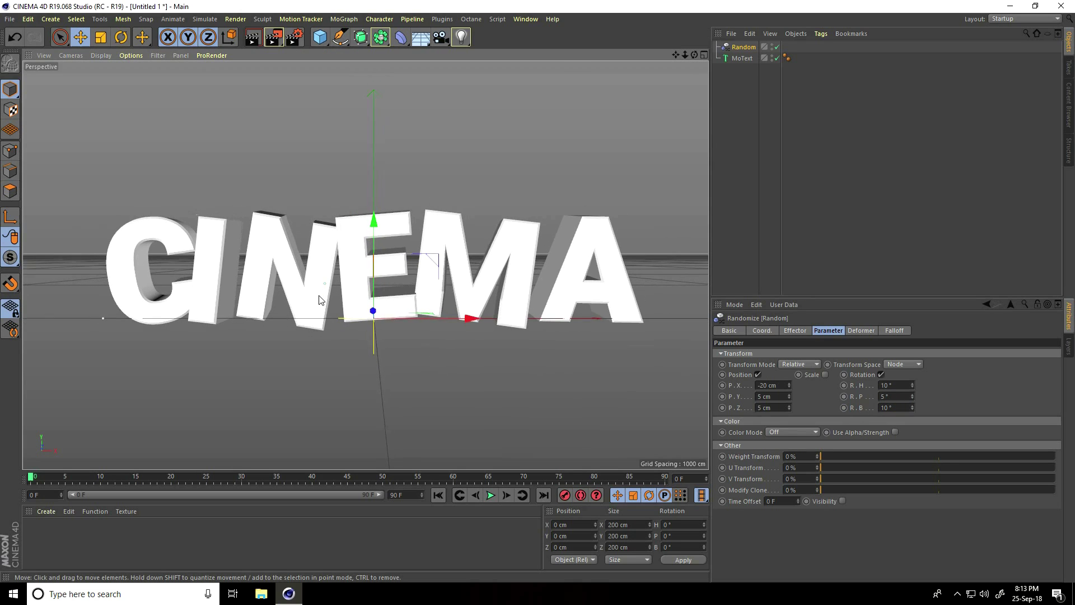
scroll(327, 297, up, 2)
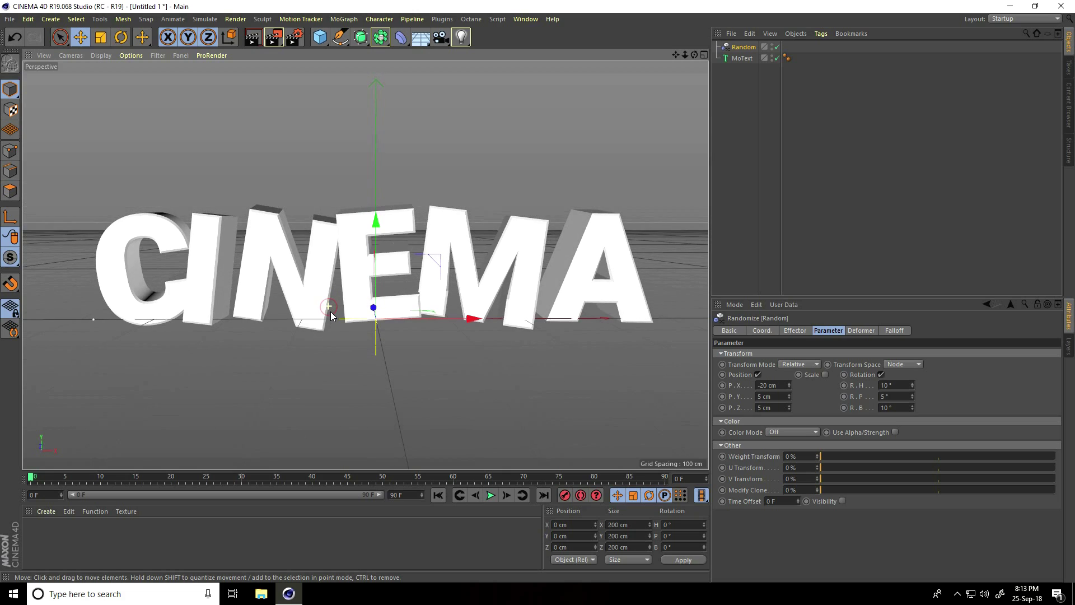
alt+drag(330, 308, 329, 308)
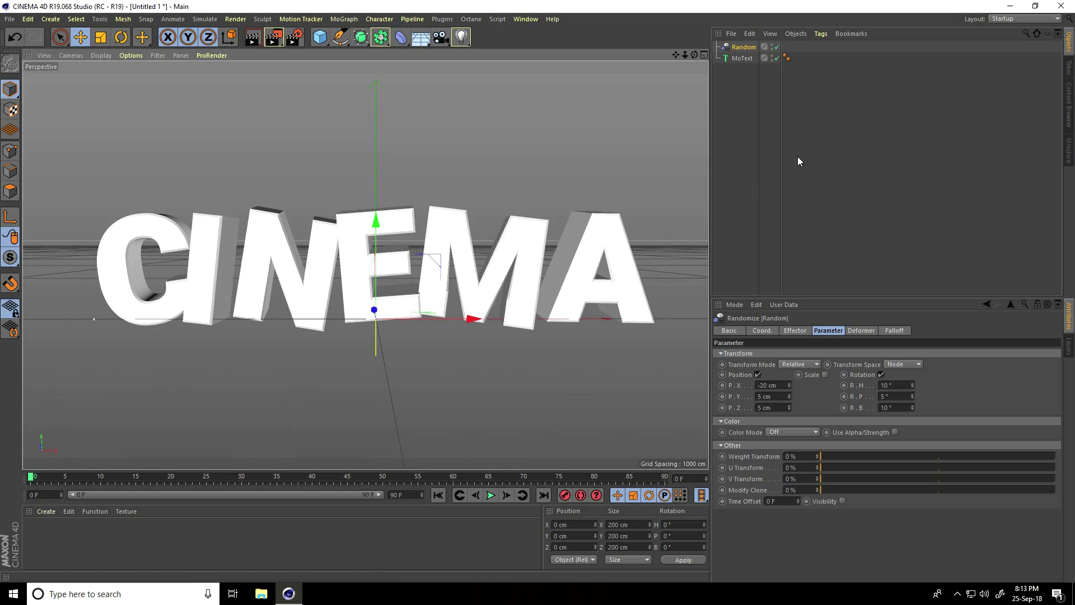
Step: Make the MoText object editable and expand its hierarchy down to the CINEMA null
click(736, 59)
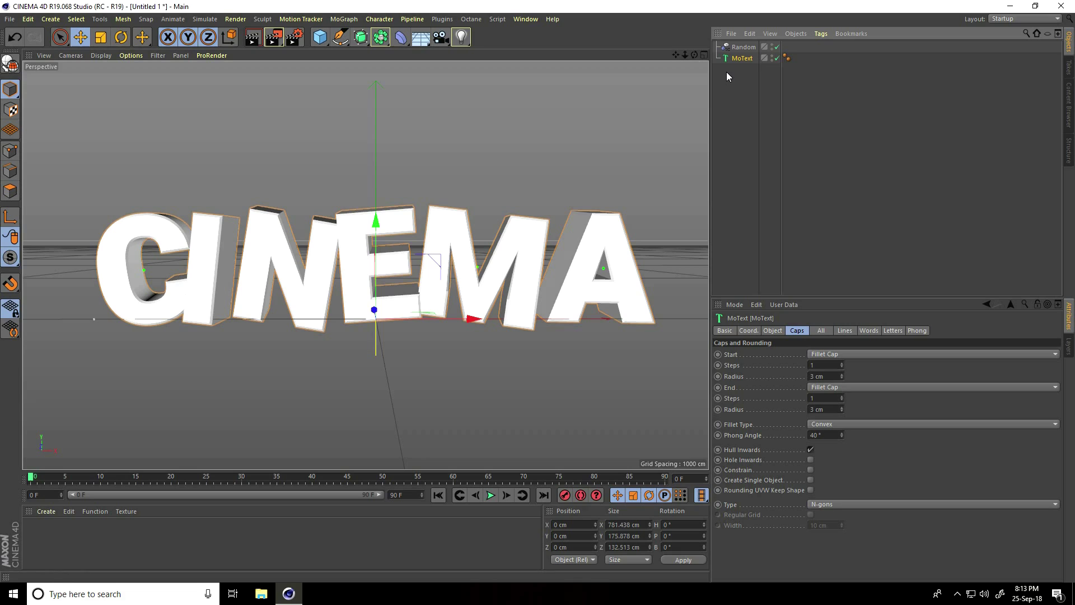
click(10, 65)
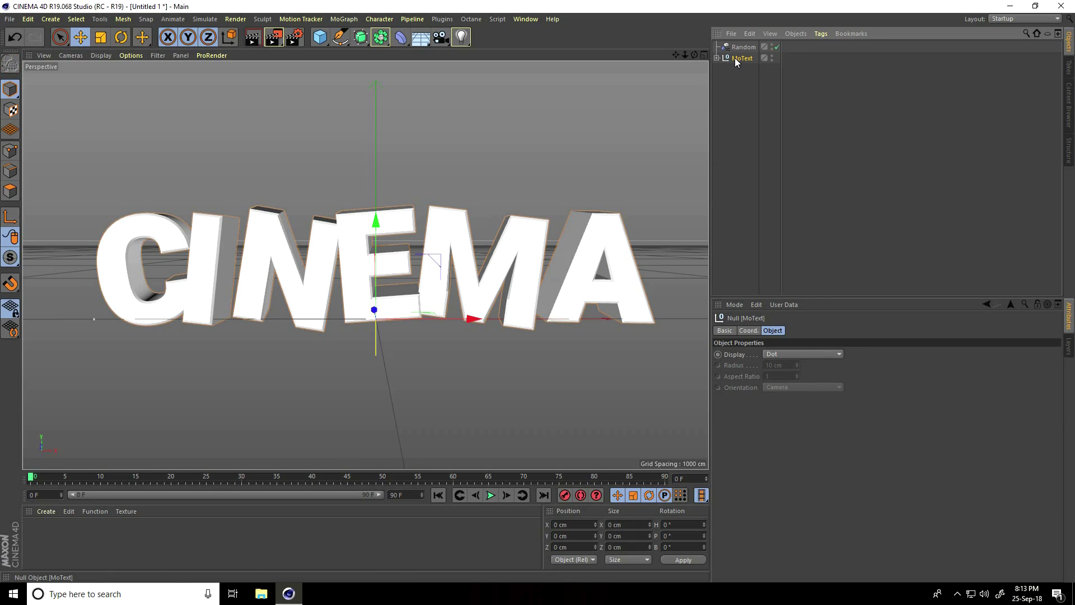
click(717, 58)
click(722, 68)
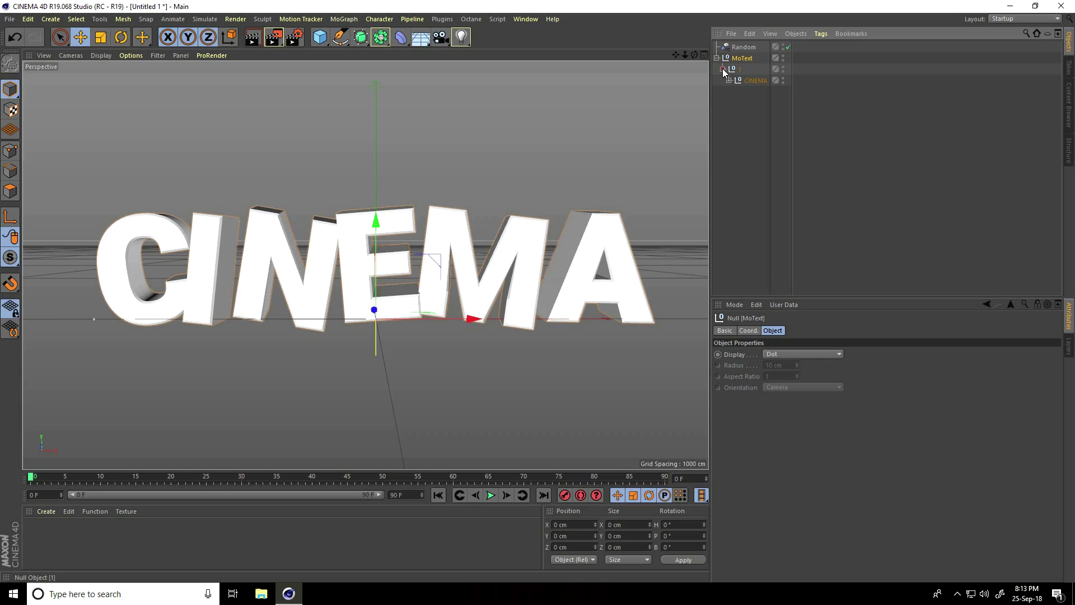
Step: Move the CINEMA null out to the top level of the object hierarchy and delete the leftover MoText null
click(751, 82)
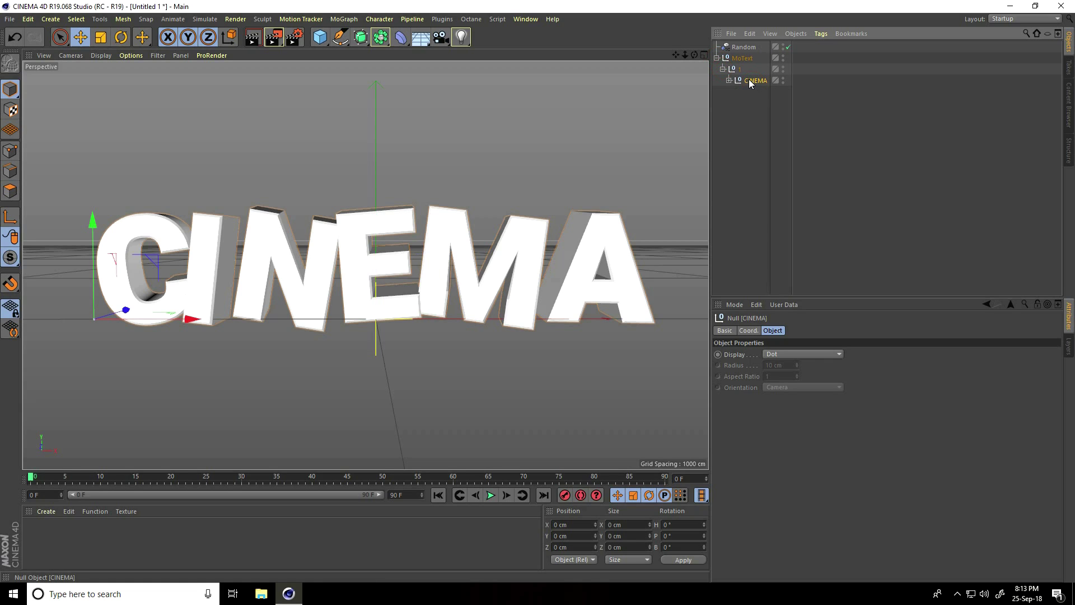
drag(752, 81, 744, 124)
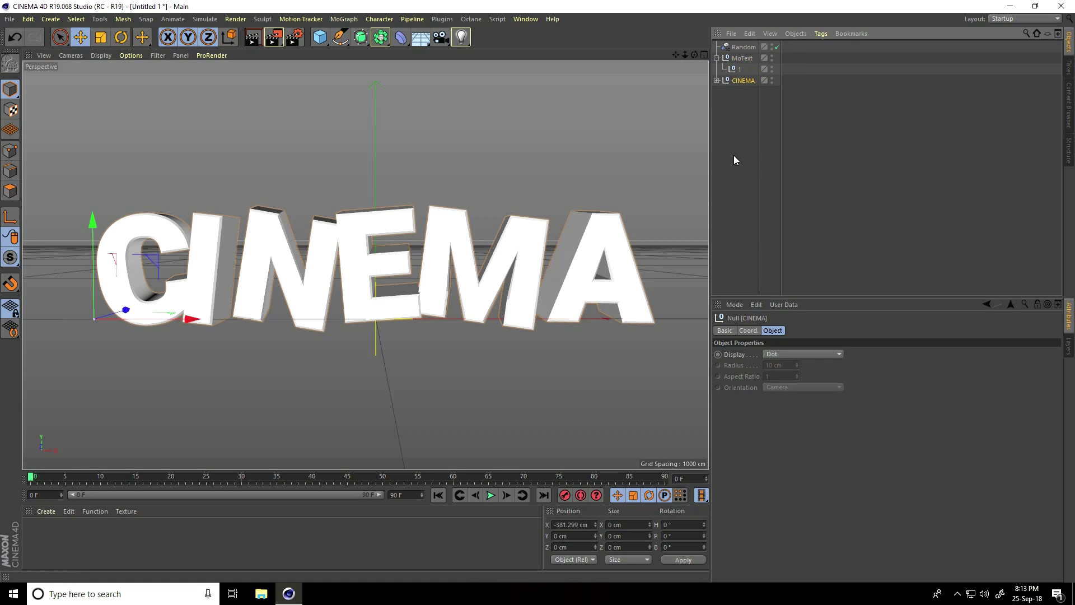
click(742, 59)
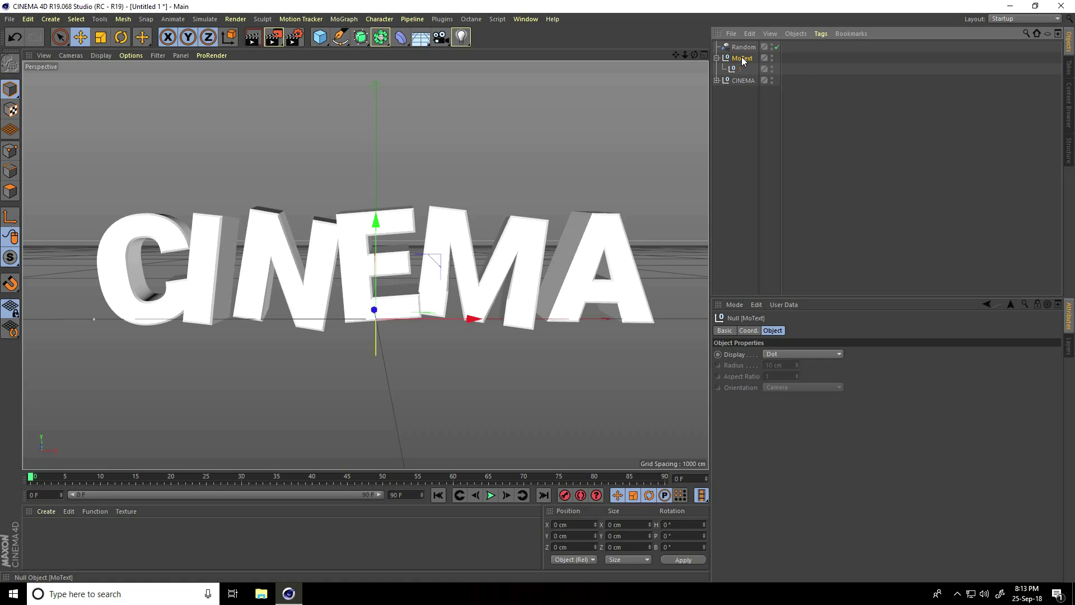
key(Delete)
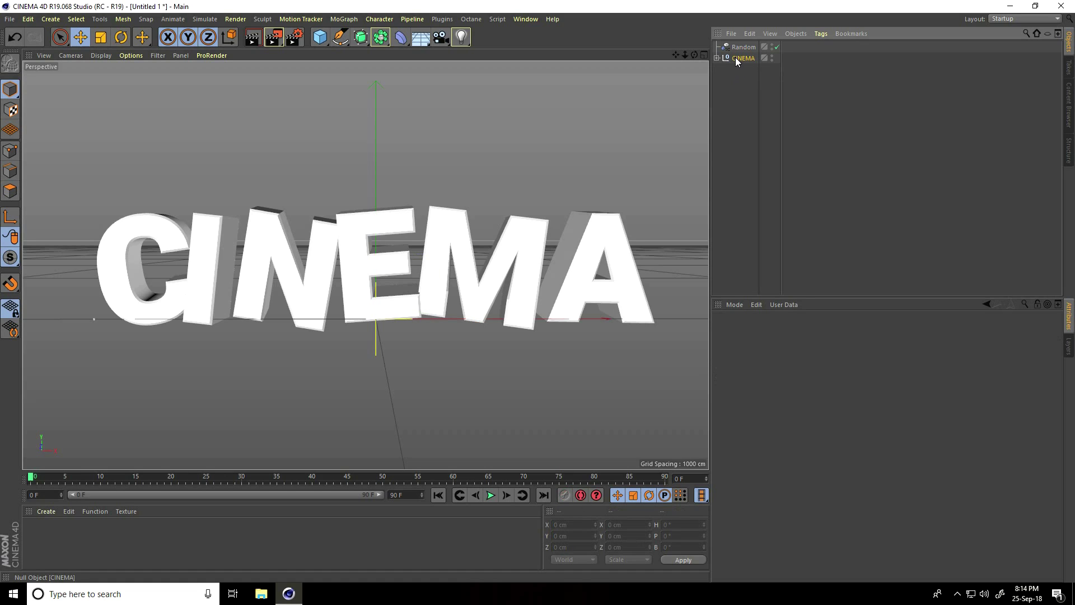
Step: Duplicate the CINEMA null in the object hierarchy by copying and pasting it
click(736, 58)
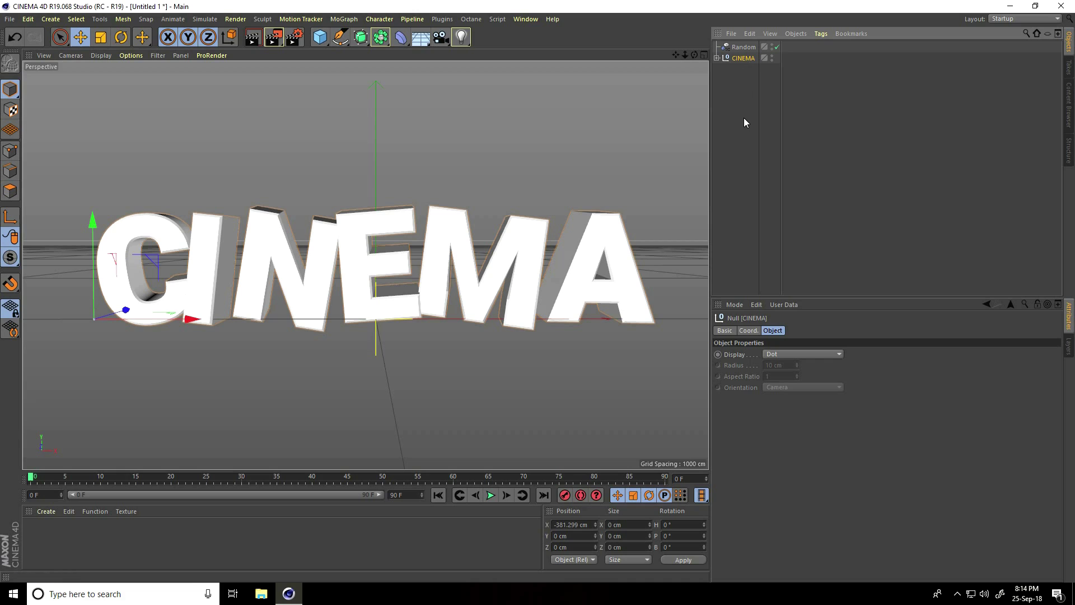
click(751, 32)
click(763, 88)
click(754, 38)
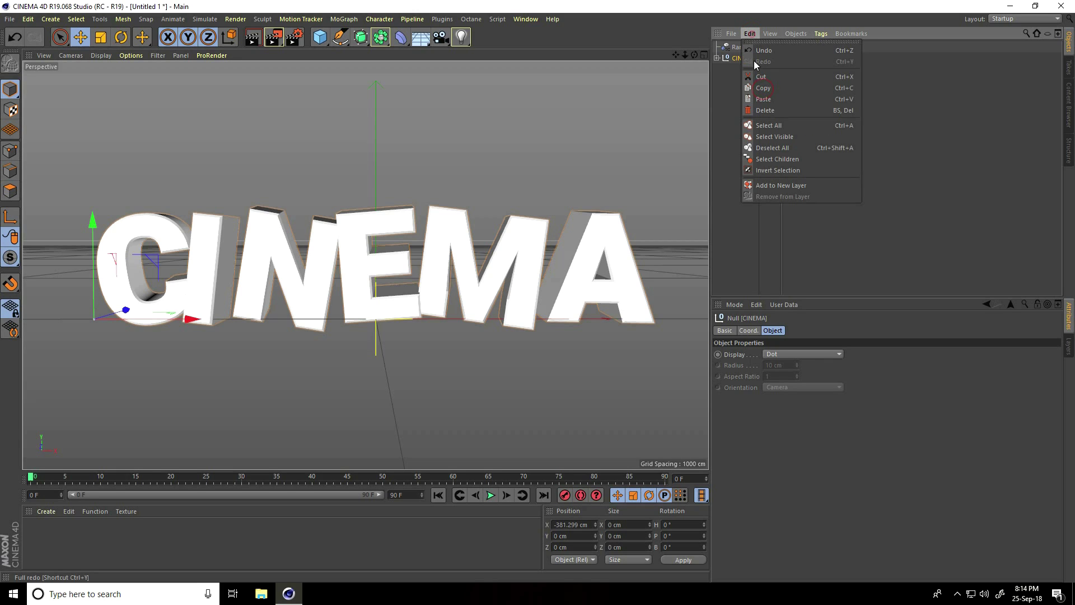
click(763, 99)
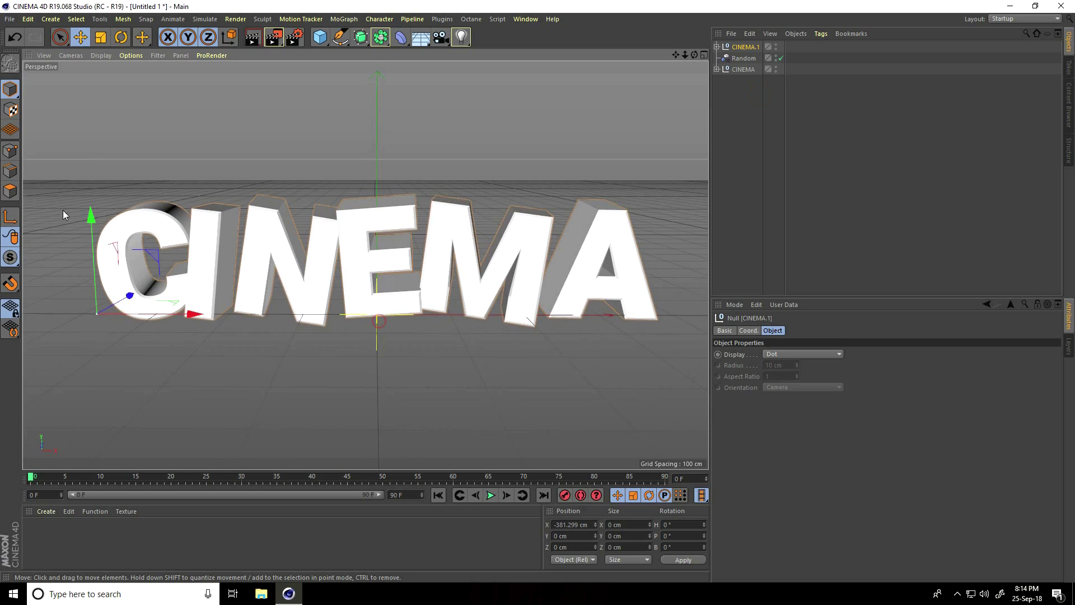
Step: Try moving the duplicated CINEMA text above the original, and undo the move
drag(63, 210, 140, 141)
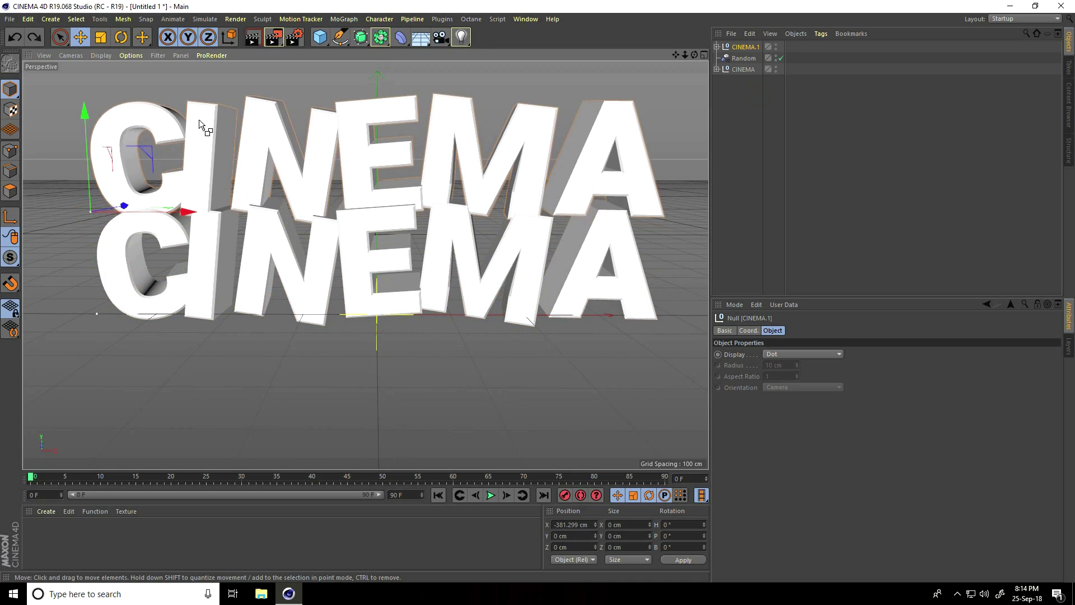
key(ctrl+z)
scroll(415, 165, down, 1)
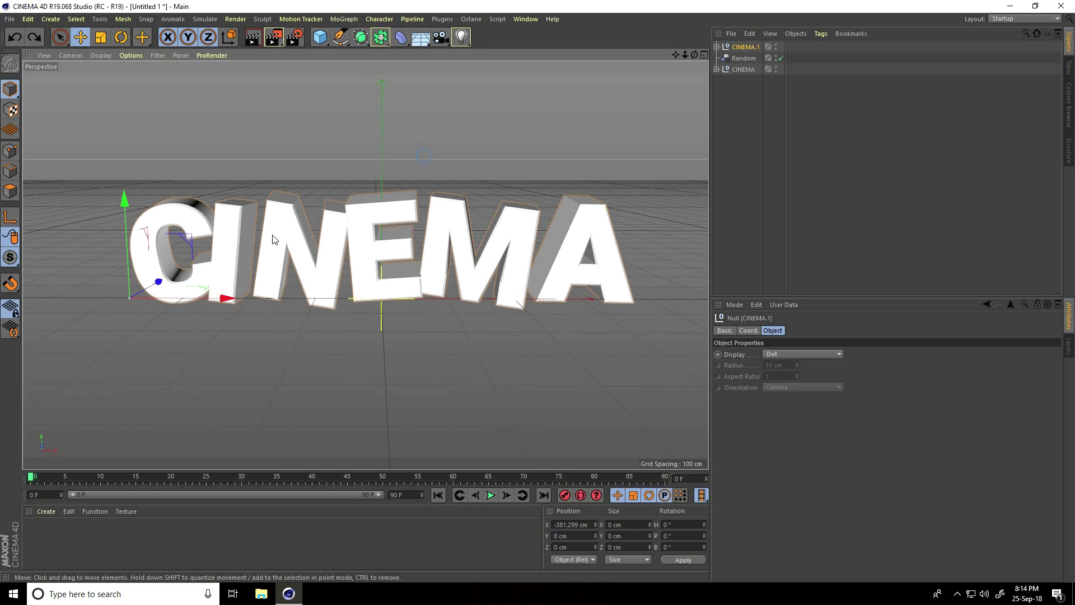
mouse_move(268, 233)
alt+right_down()
mouse_move(264, 225)
mouse_move(280, 233)
alt+right_up()
alt+drag(280, 233, 284, 225)
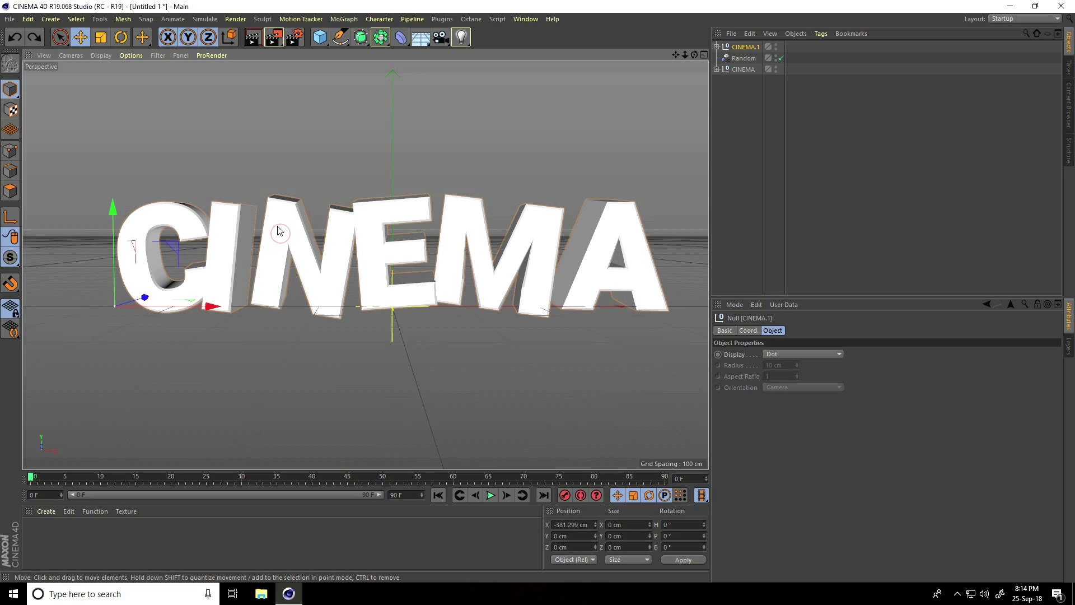
Step: Load the MercyMat material library from the Cinema 4d studio lights & Materials folder
click(43, 512)
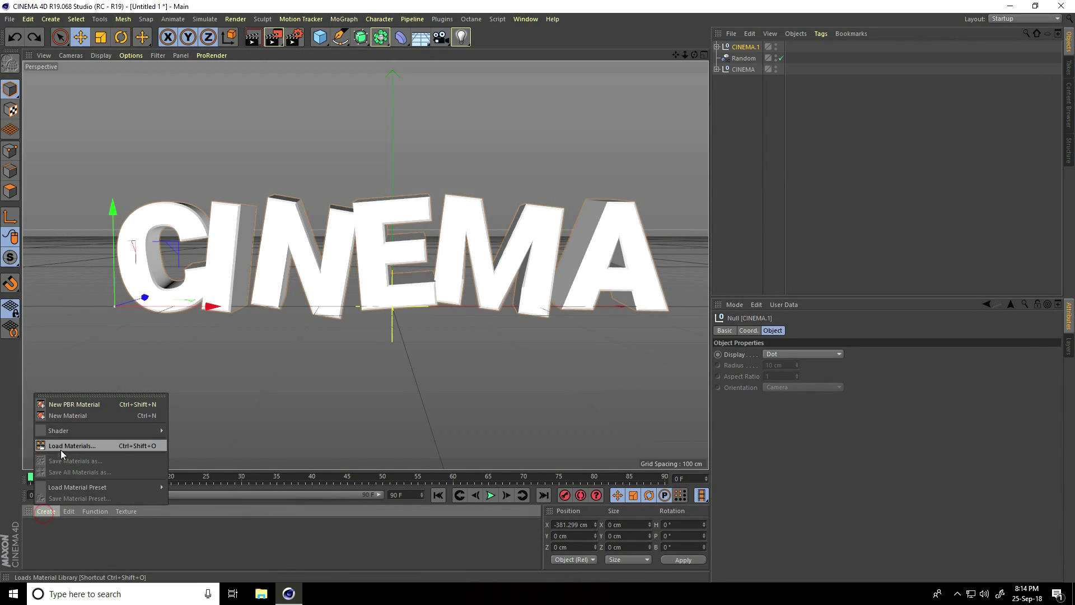
click(74, 448)
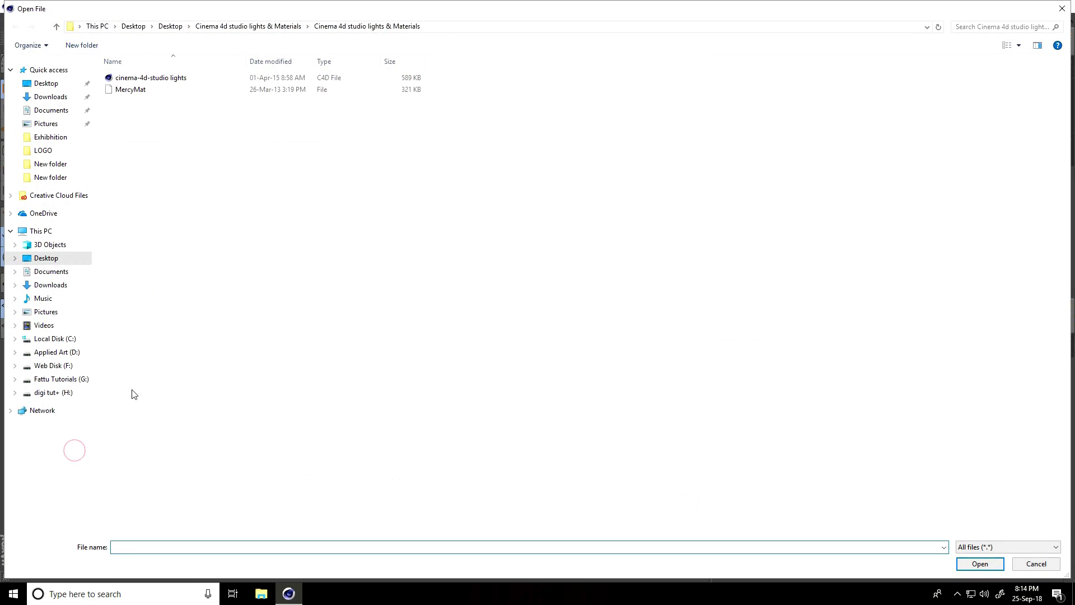
click(132, 91)
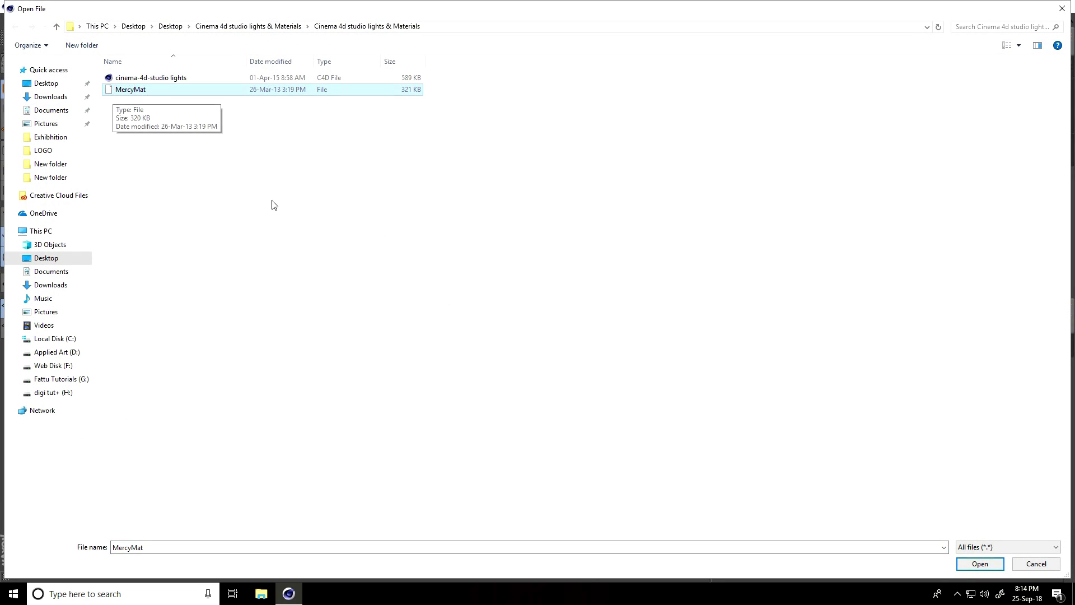
click(980, 564)
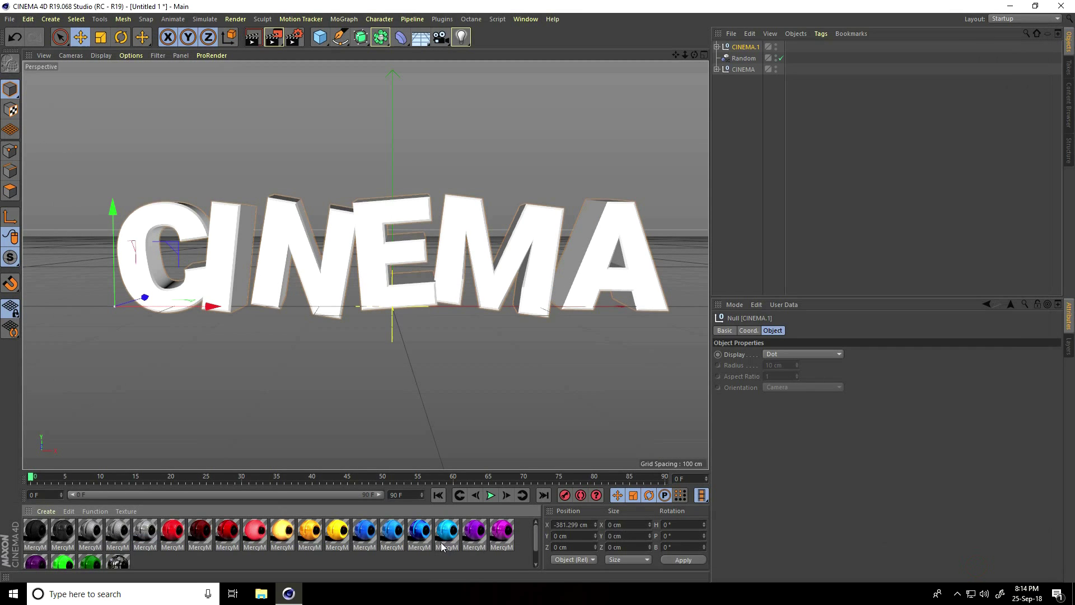
Step: Apply the light blue Mercy material to the CINEMA null and the yellow one to the CINEMA.1 null
drag(449, 541, 753, 69)
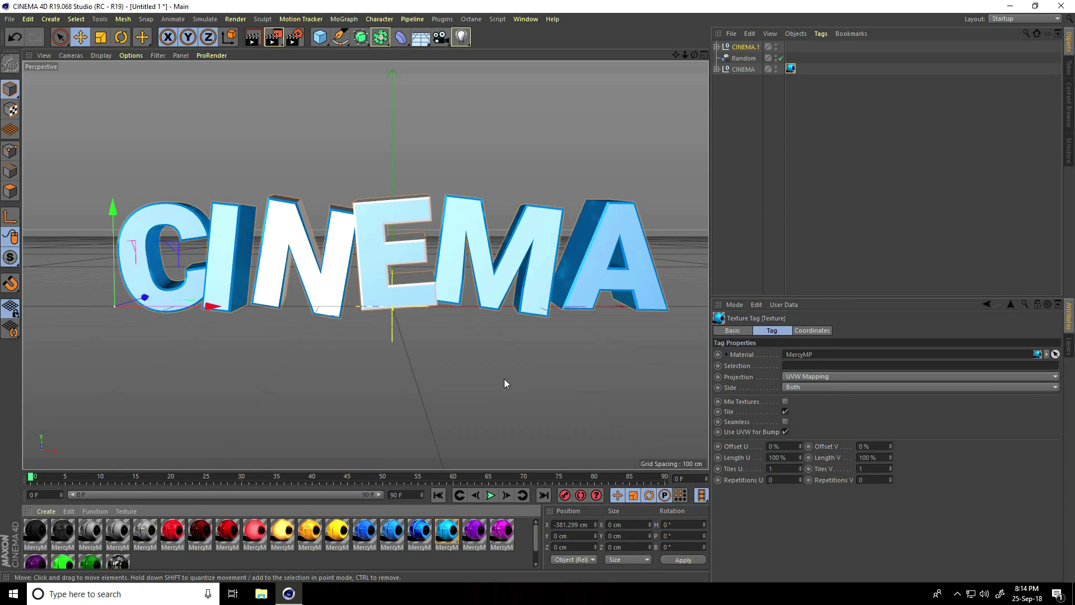
drag(339, 539, 751, 48)
mouse_move(328, 366)
alt+mouse_down()
mouse_move(336, 439)
mouse_move(339, 367)
mouse_move(333, 380)
alt+mouse_up()
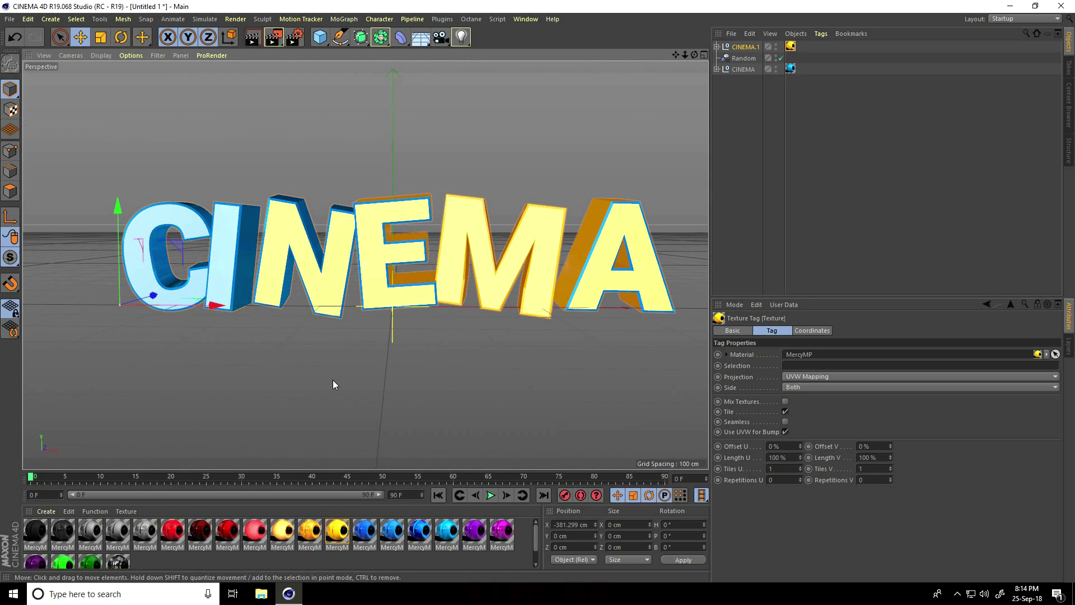
scroll(382, 171, up, 3)
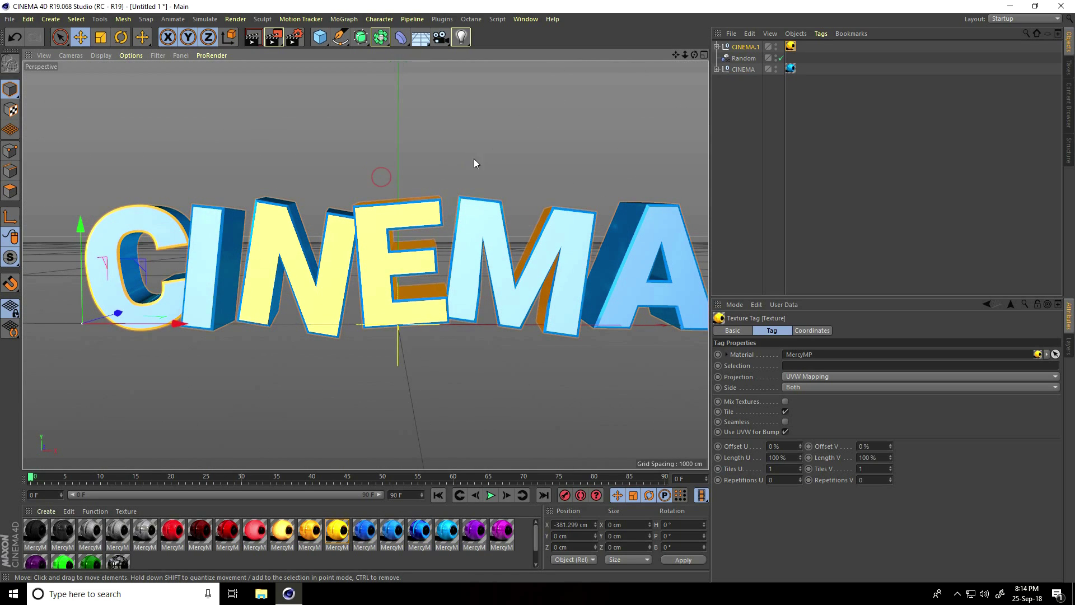
drag(677, 55, 535, 292)
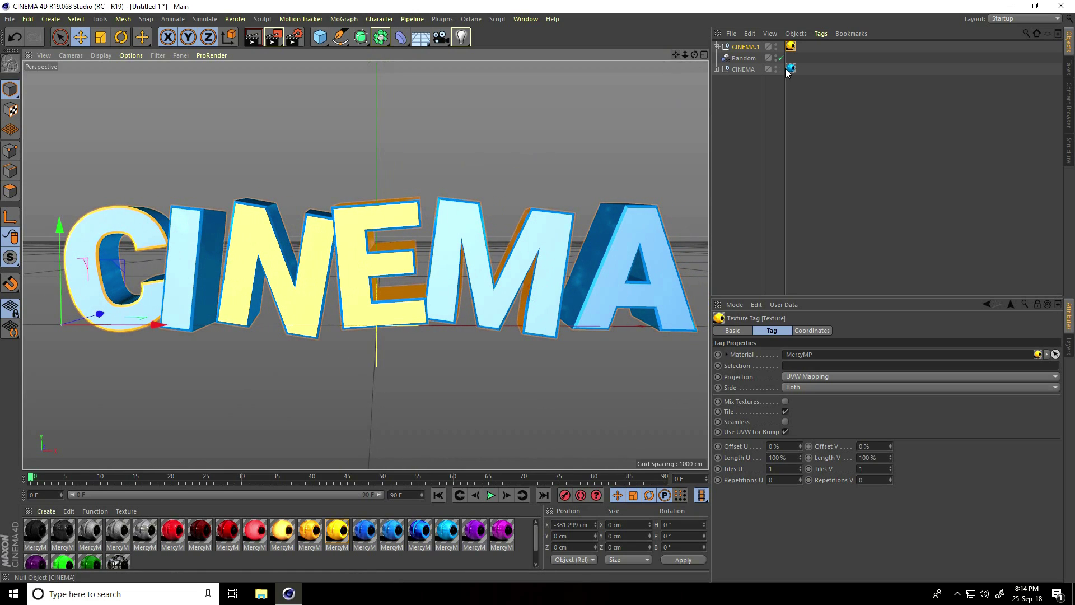
Step: Expand both CINEMA nulls to show their letters and move the Random effector above CINEMA.1 in the hierarchy
click(717, 70)
click(717, 47)
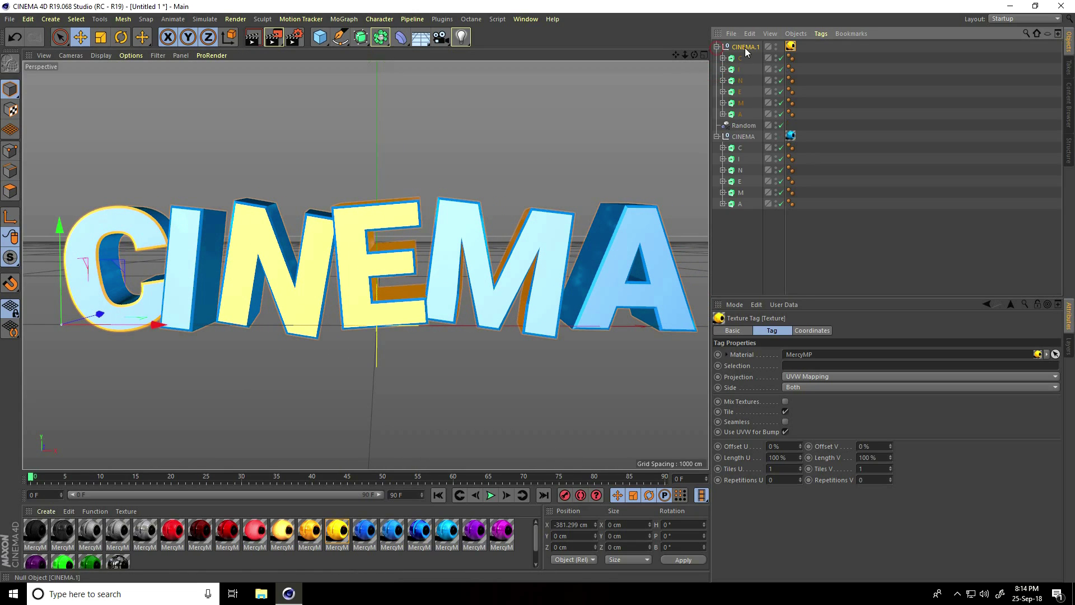
drag(744, 125, 738, 47)
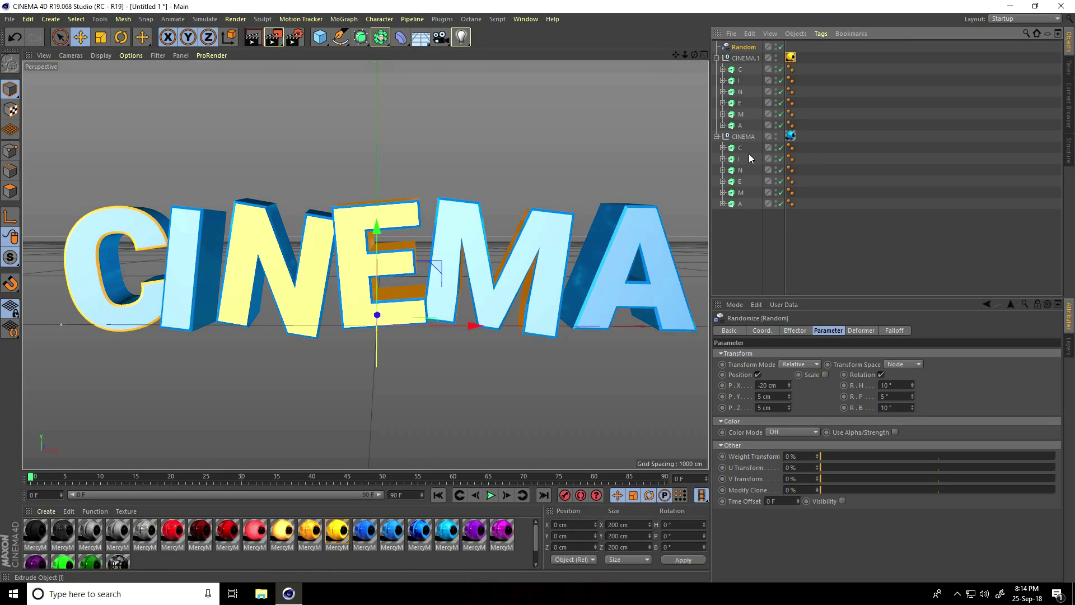
Step: Push the blue C back to about Z 15.3 cm and bring the yellow C forward to about Z -18.4 cm, banked about -6.4°
click(738, 149)
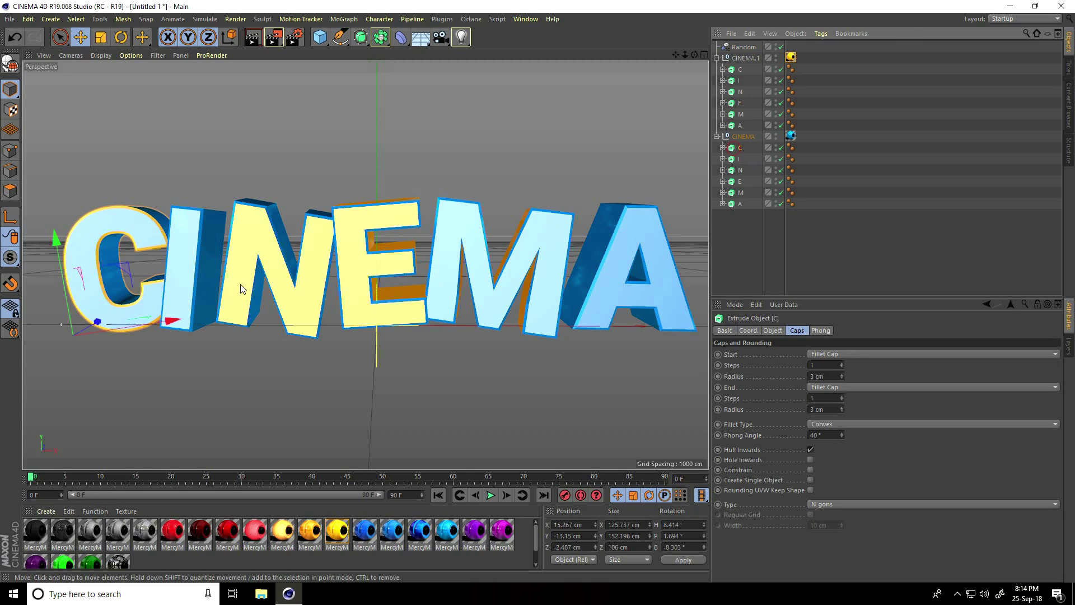
drag(95, 323, 102, 322)
click(98, 319)
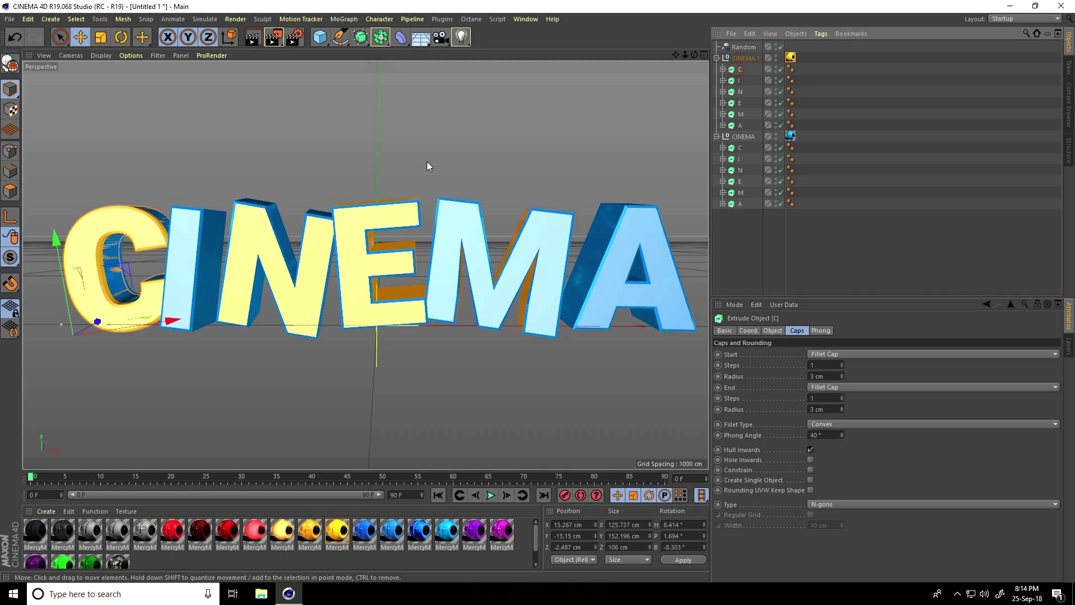
drag(97, 321, 109, 296)
click(121, 37)
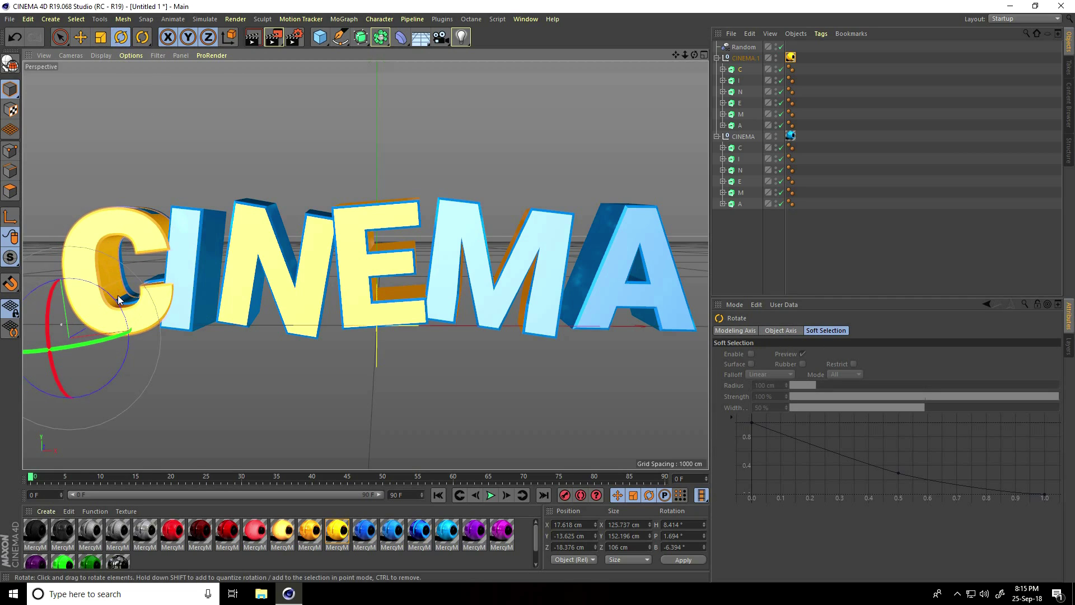
Step: Scale the blue C up uniformly to about 135 × 163 × 114 cm
click(740, 148)
click(101, 37)
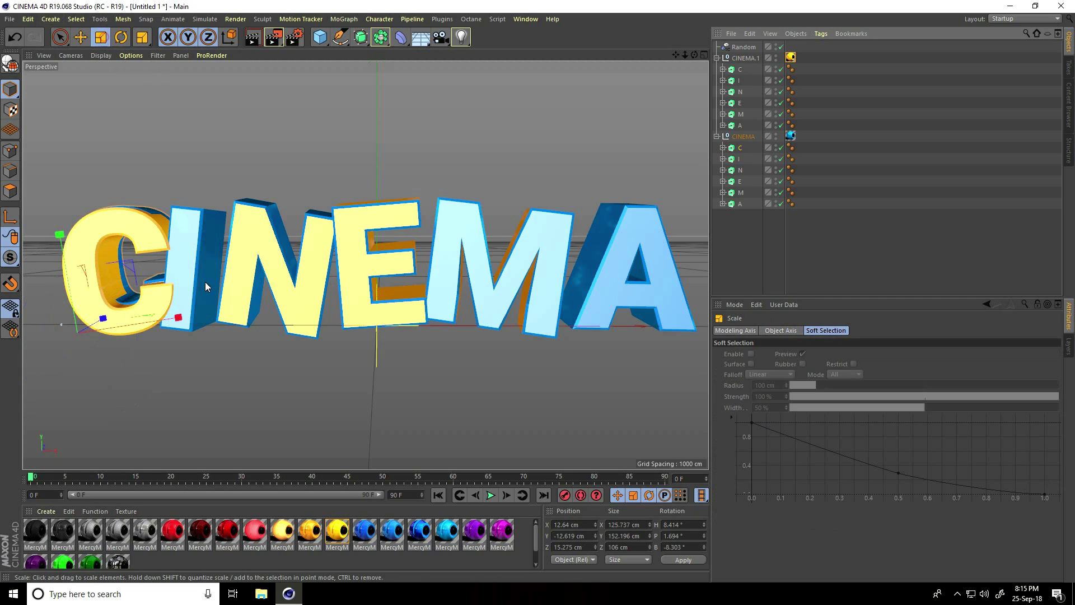
drag(205, 282, 230, 276)
key(e)
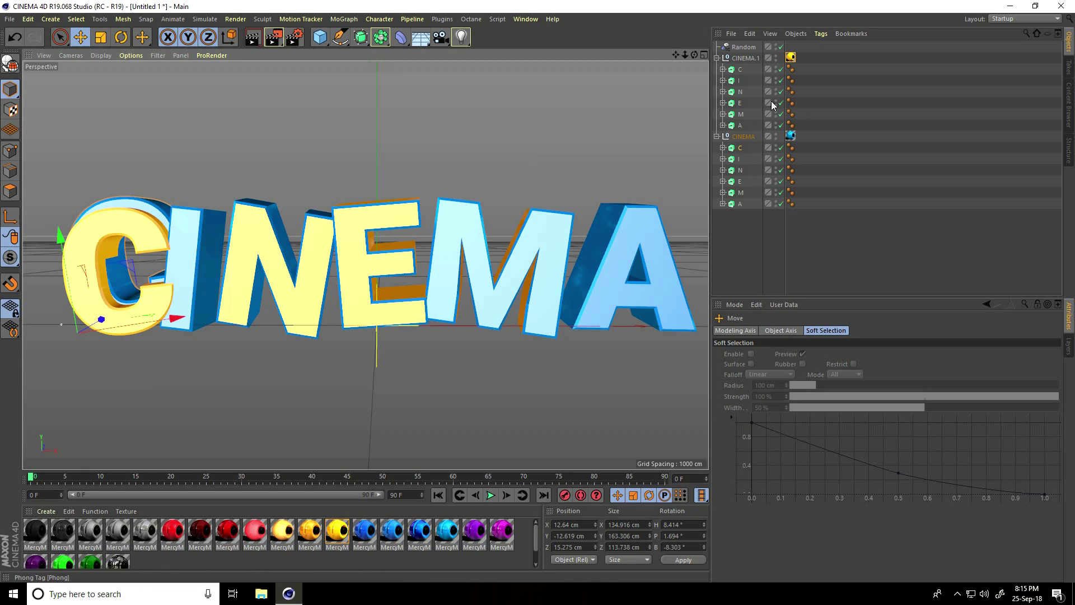
Step: Push the yellow I back to about Z 16.2 cm and scale it up to about 42 × 156 × 112 cm
click(199, 220)
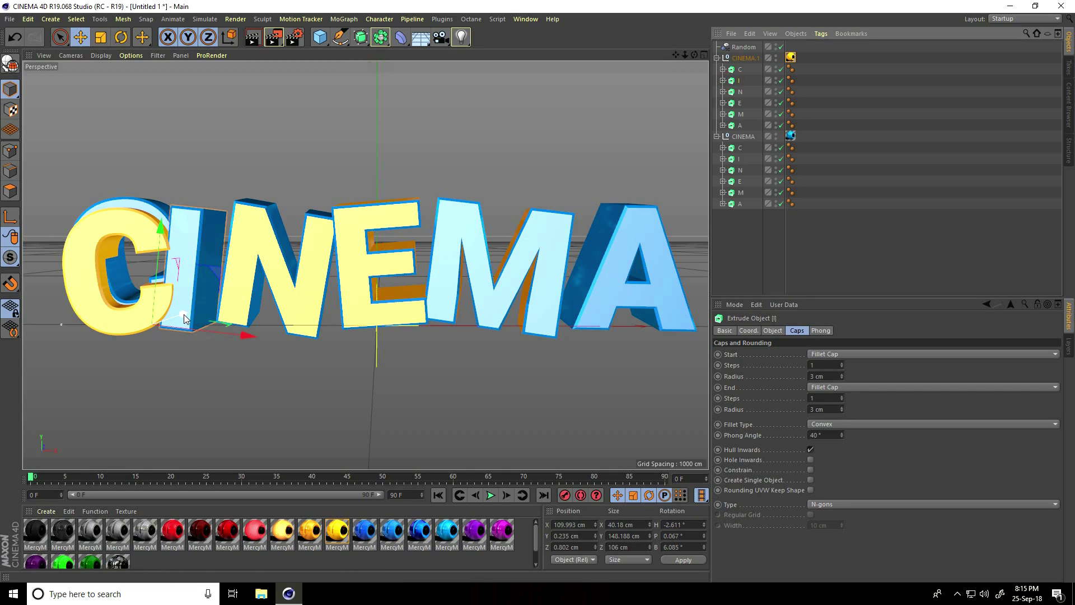
drag(185, 317, 191, 320)
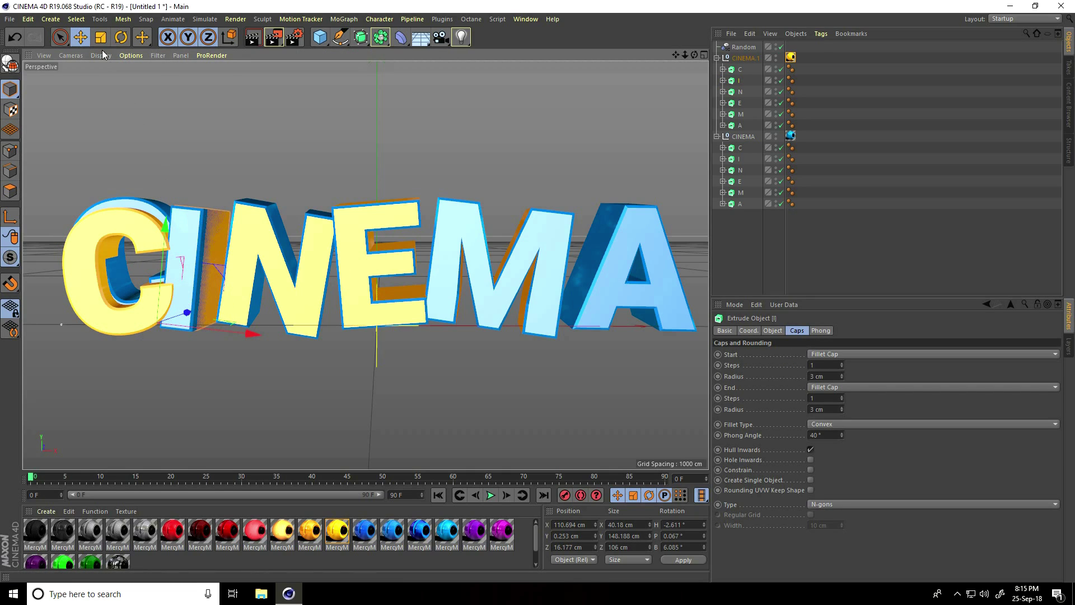
key(t)
drag(279, 170, 299, 160)
Step: Rotate the yellow I slightly to about H -0.9°, P 1.3° and B 6.7°
key(r)
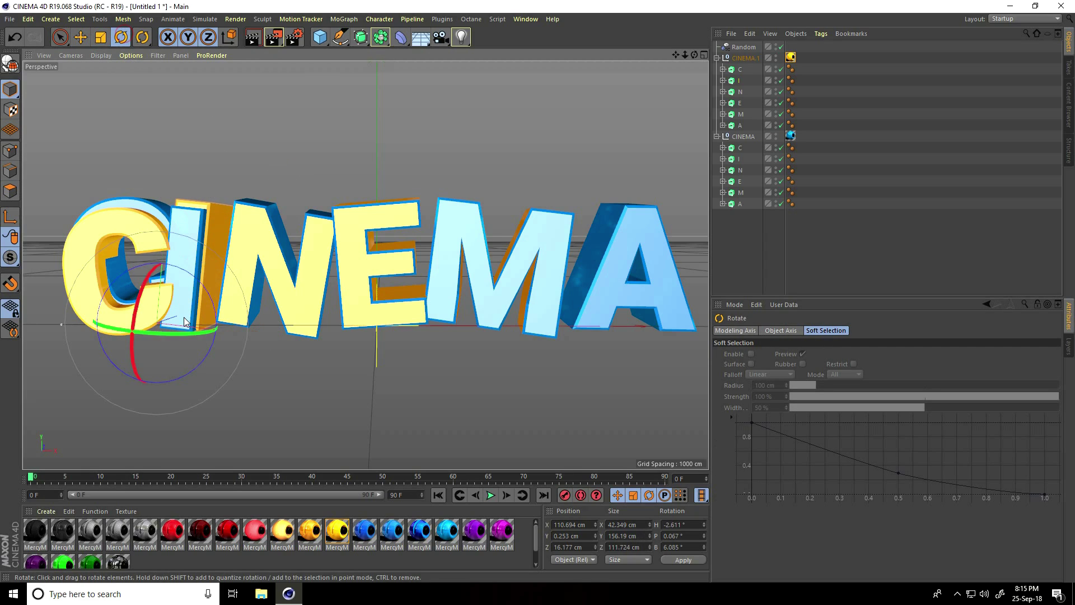
drag(183, 317, 186, 318)
Step: Bring the yellow N forward to about Z -23.6 cm
click(80, 37)
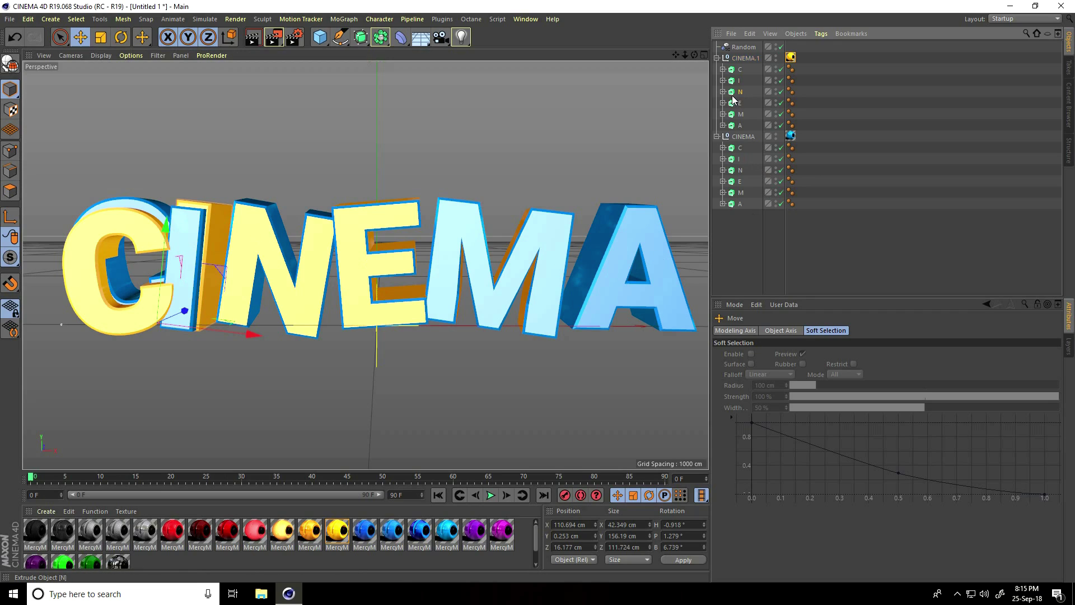
click(224, 307)
drag(222, 303, 221, 306)
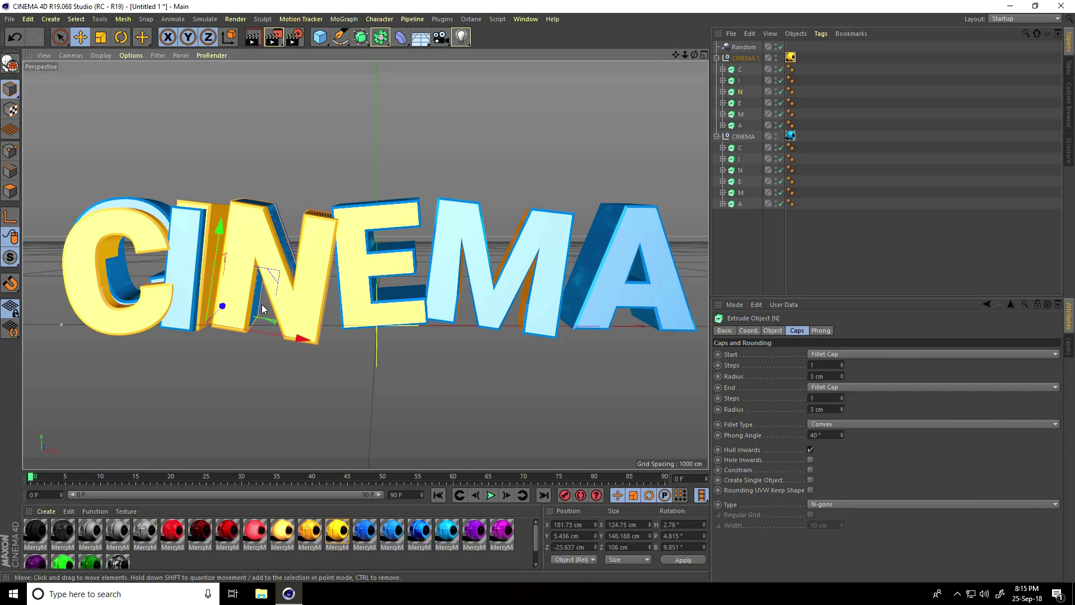
Step: Scale the blue N up to about 131 × 155 × 111 cm and rotate its bank to about 8.6°
click(729, 171)
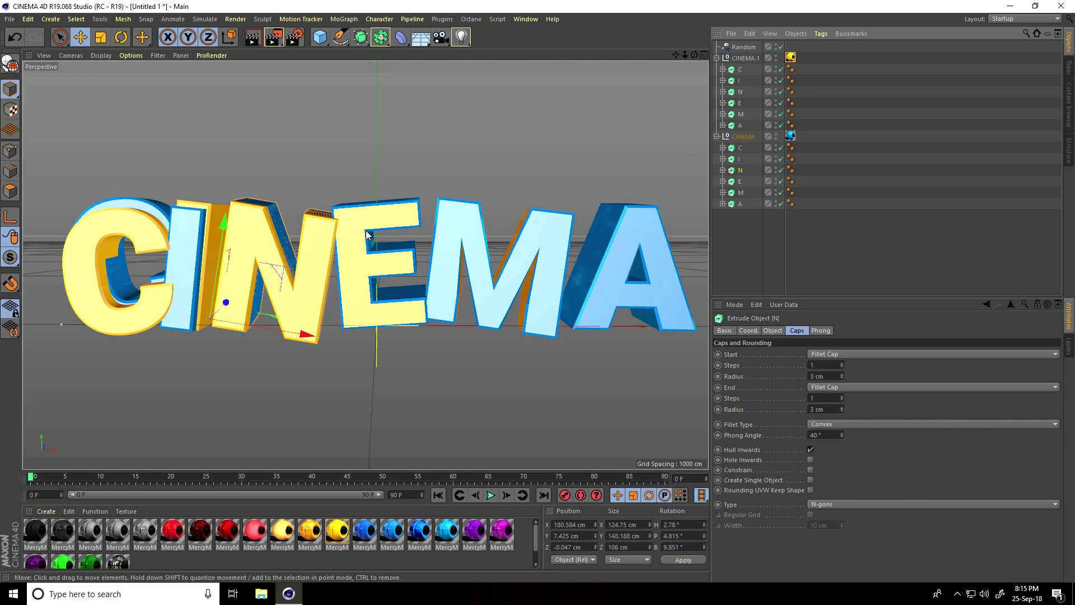
key(t)
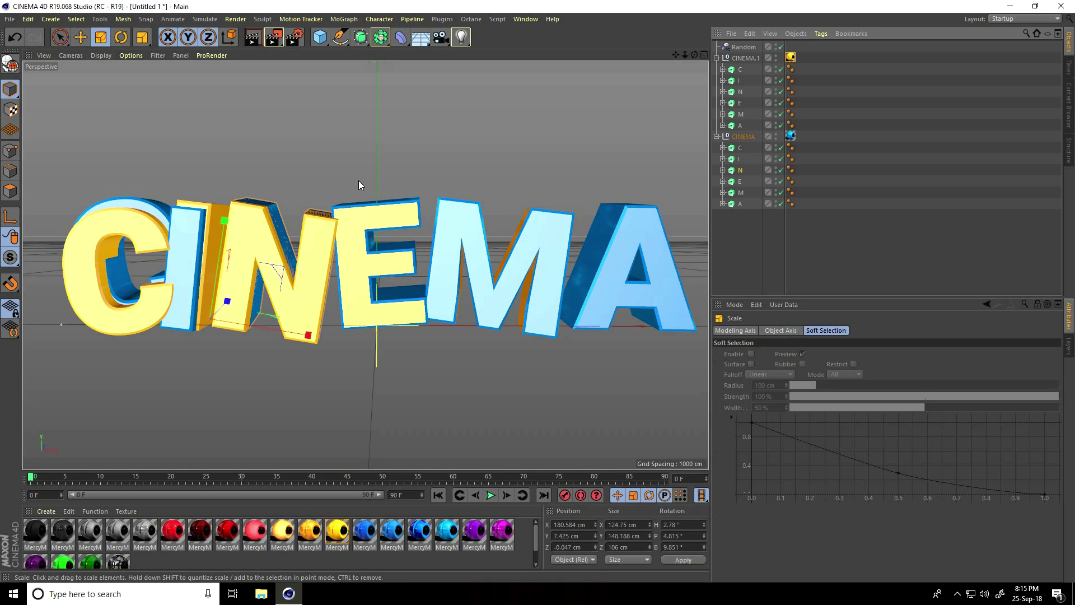
drag(359, 181, 376, 172)
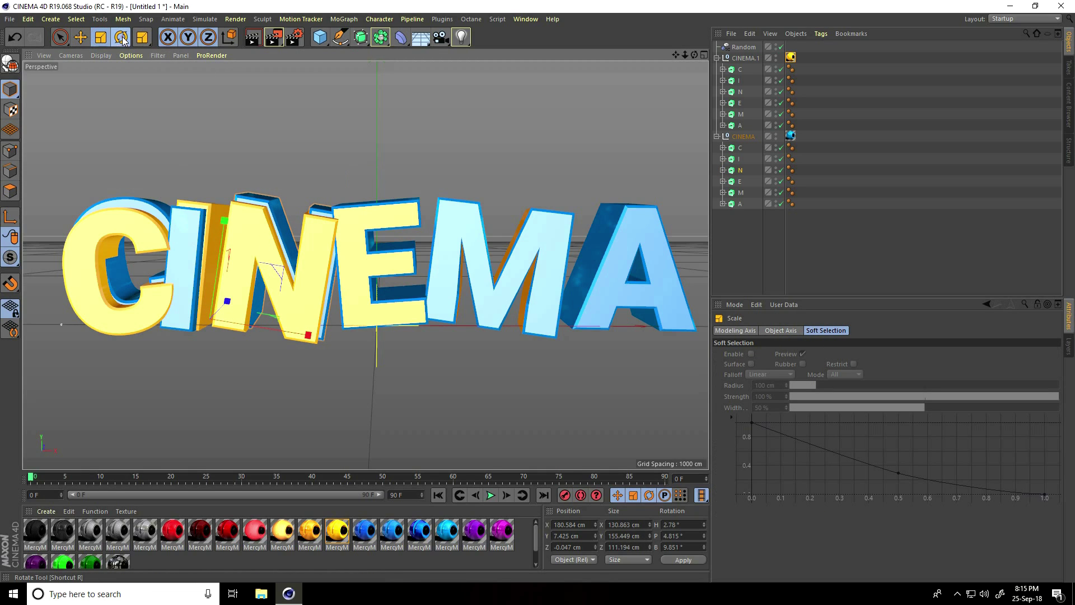
key(r)
drag(247, 293, 251, 284)
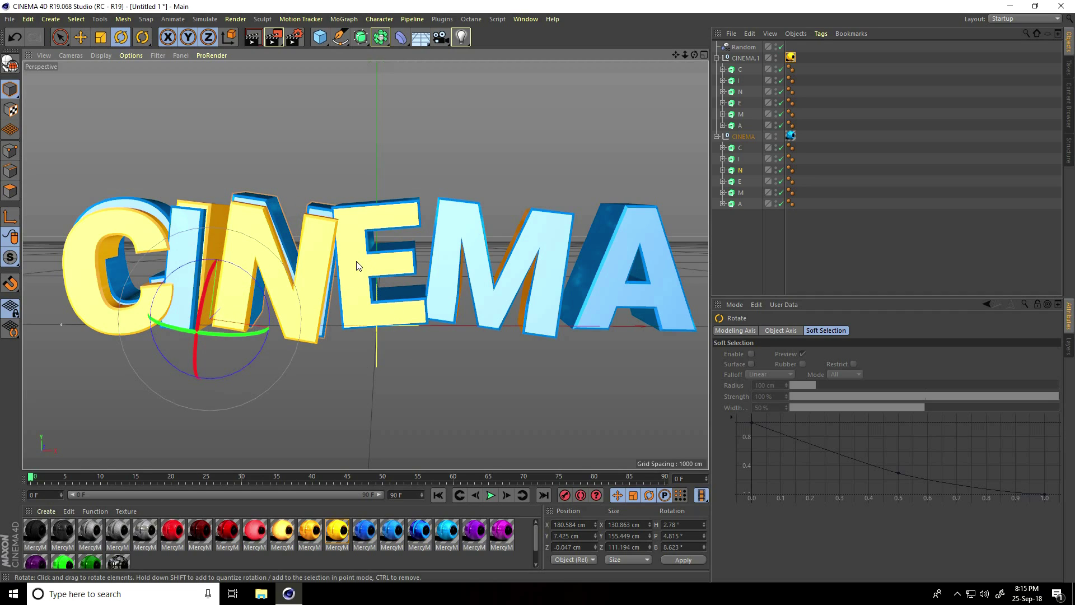
Step: Bring the yellow E forward to about Z -17.5 cm and scale it up to about 108 × 154 × 110 cm
click(739, 106)
key(e)
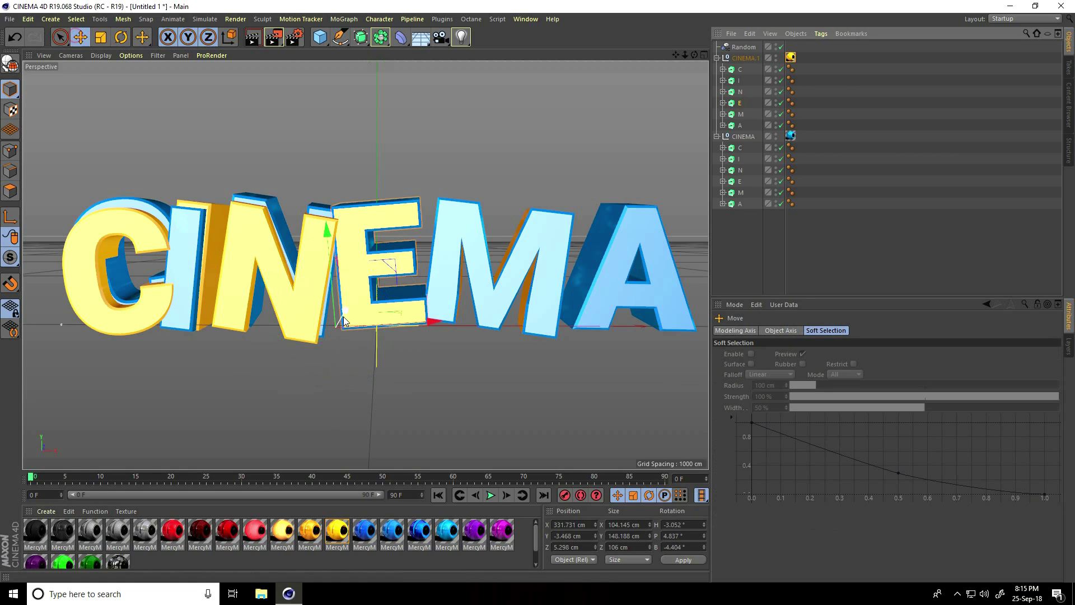
drag(344, 317, 343, 314)
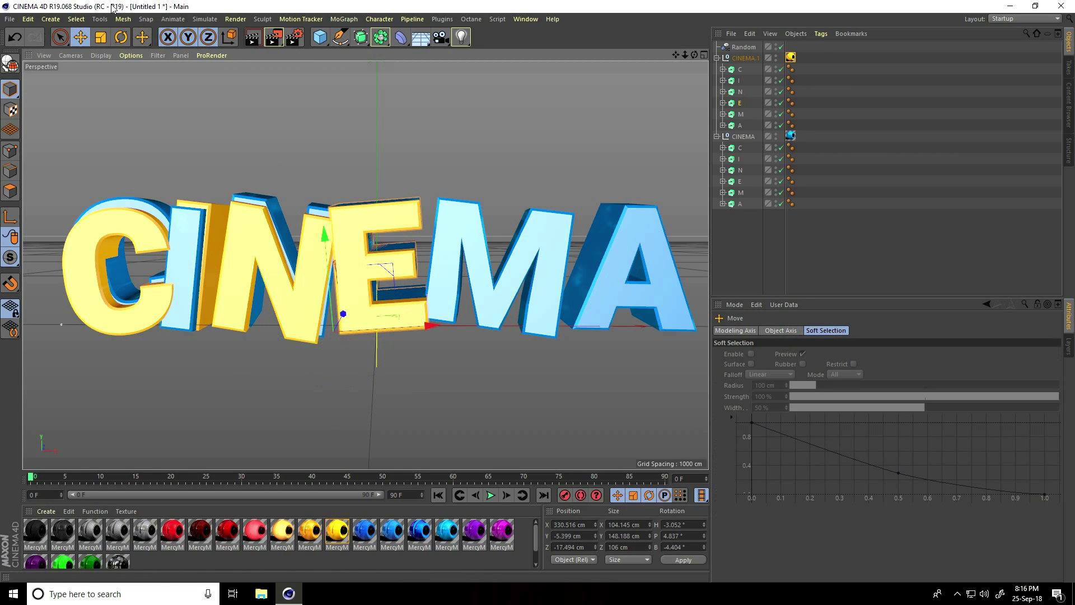
click(100, 37)
drag(442, 156, 450, 149)
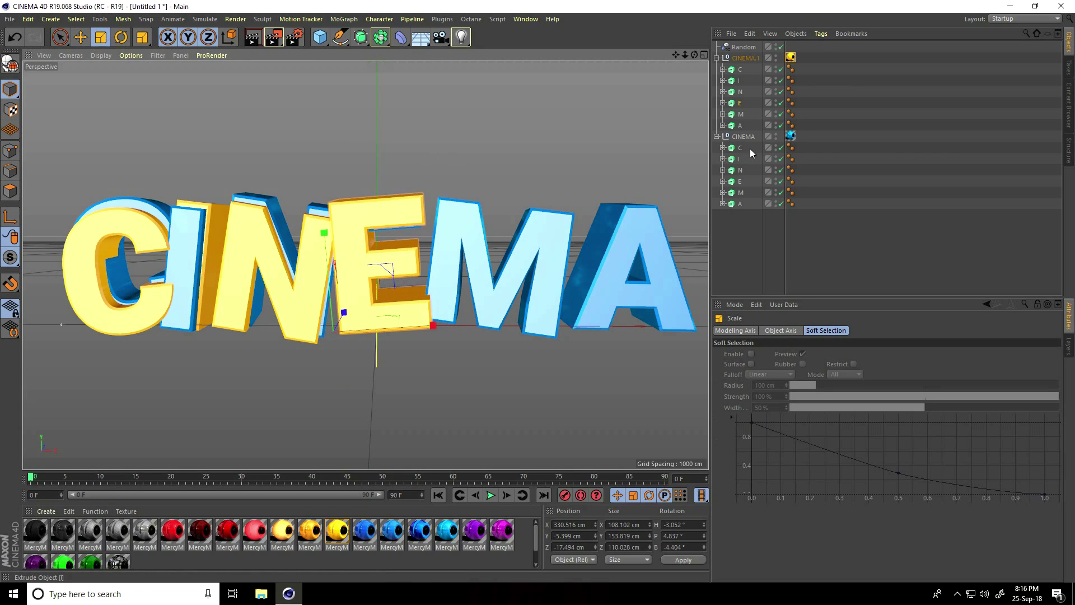
Step: Scale the blue E up to about 113 × 161 × 115 cm and rotate its bank to about -1.1°
click(736, 180)
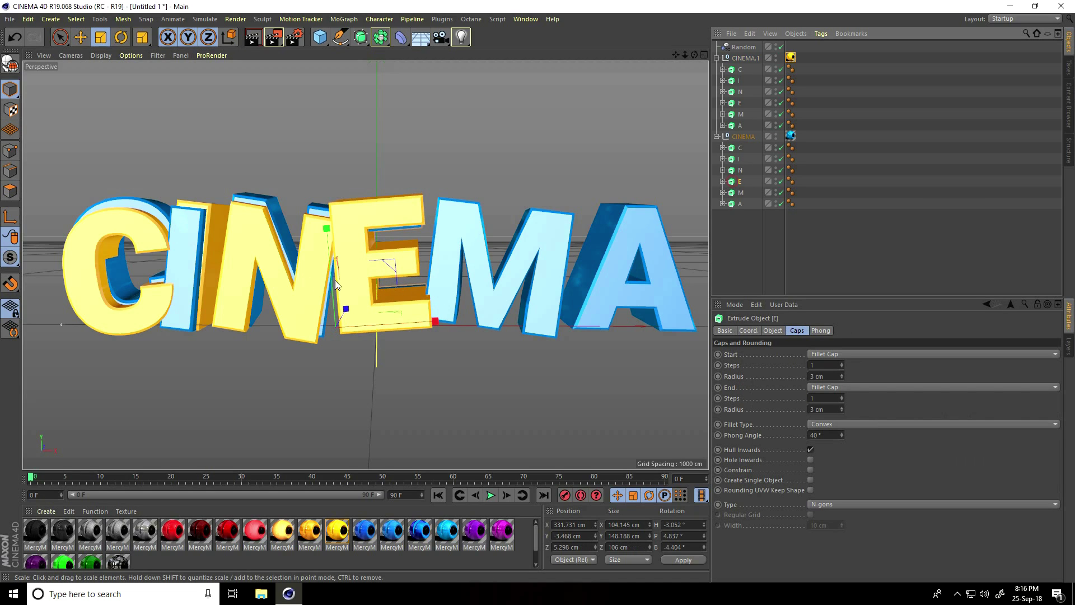
click(100, 37)
drag(438, 224, 478, 217)
click(121, 37)
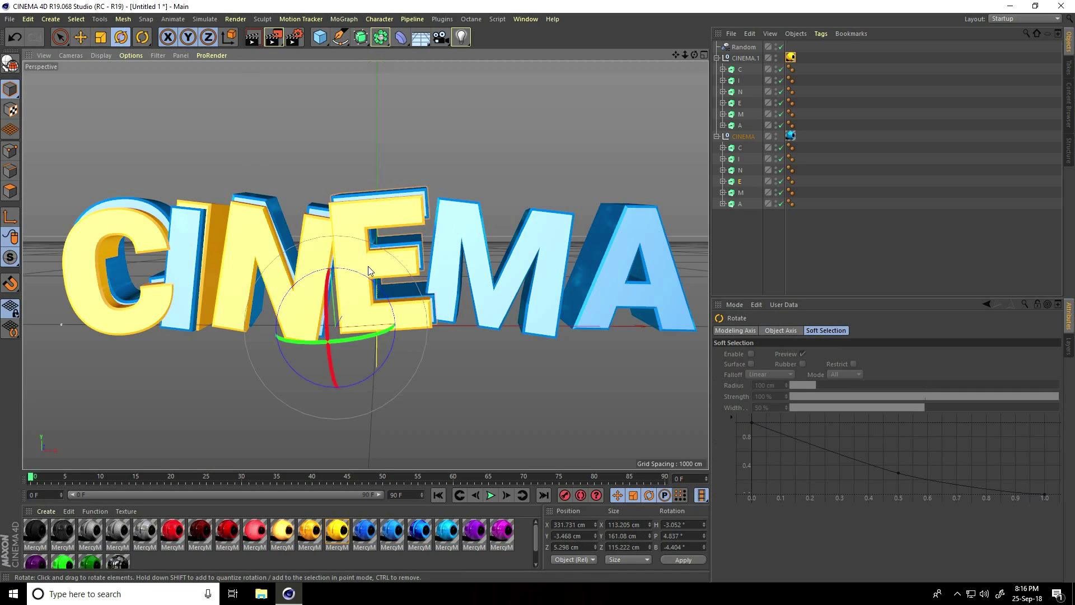
drag(368, 273, 368, 280)
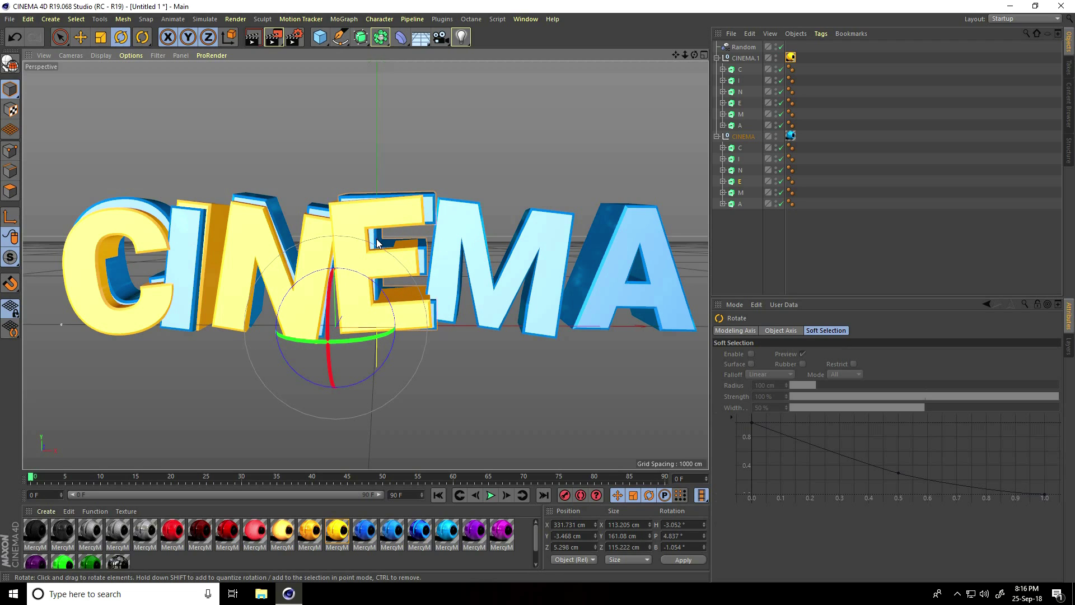
Step: Bring the blue E forward to about Z -40.5 cm, in front of the yellow E
key(e)
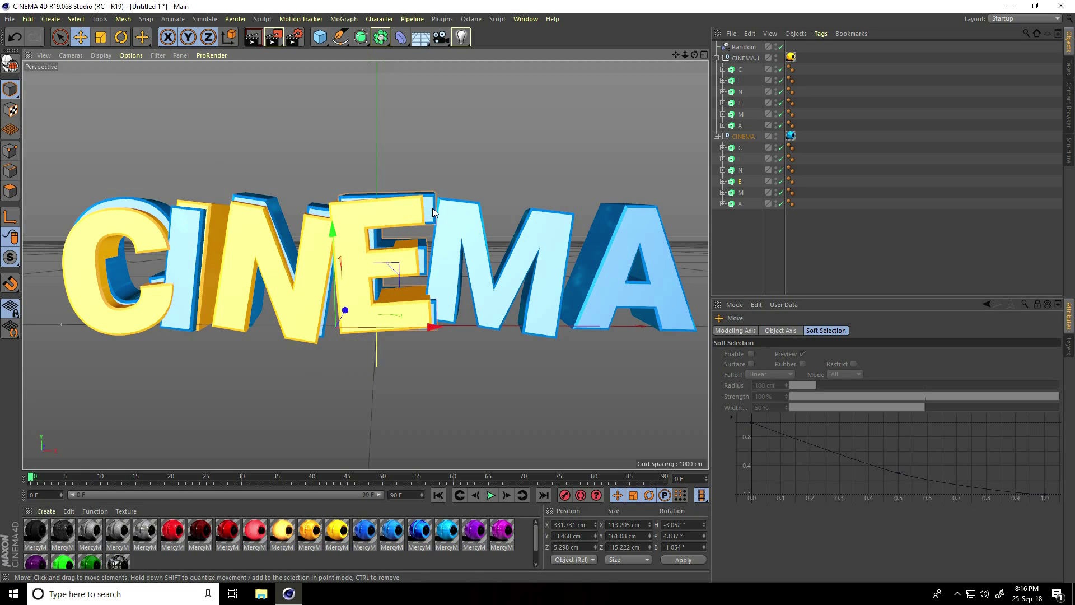
click(433, 207)
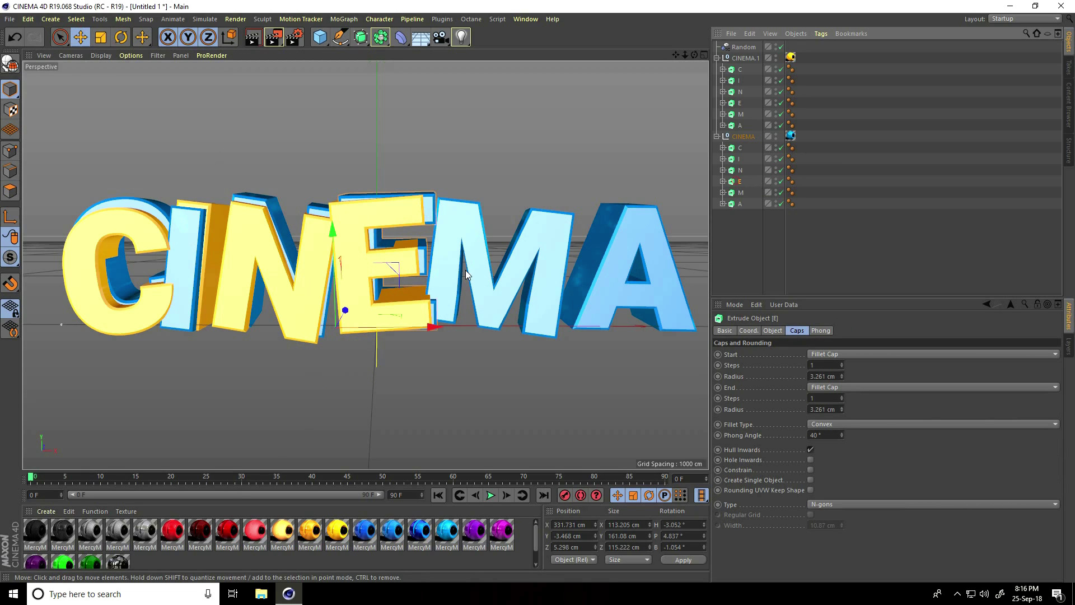
drag(348, 315, 343, 322)
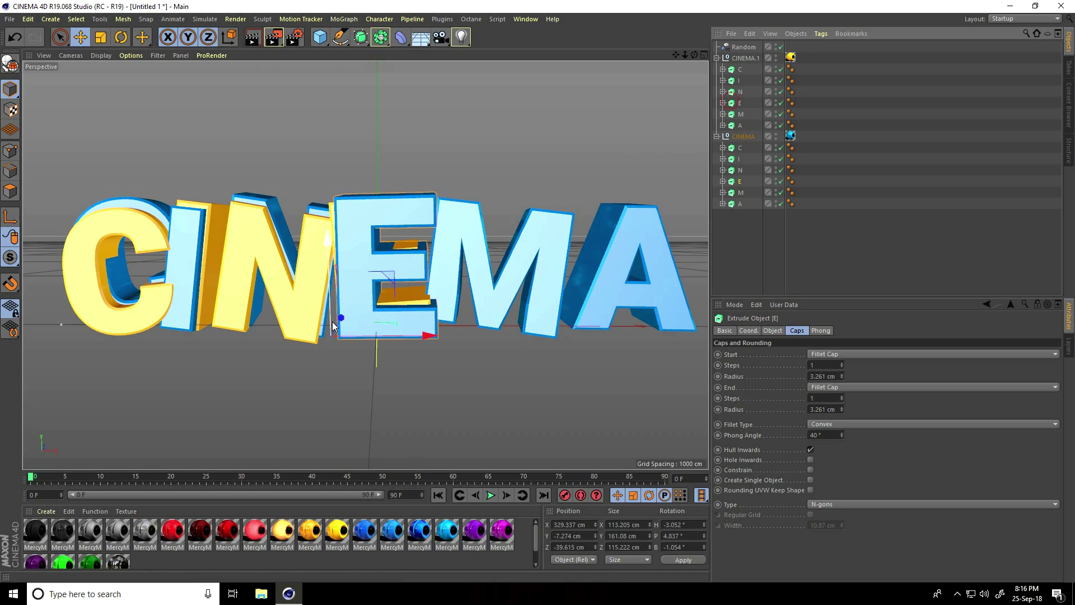
drag(341, 319, 344, 322)
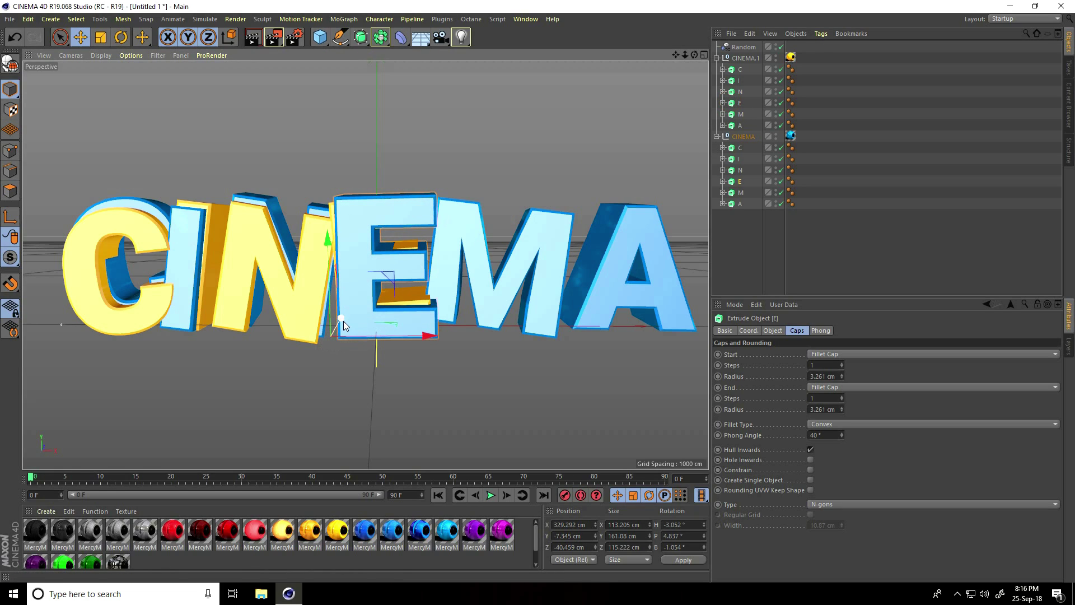
Step: Push the yellow E back to about Z 4.3 cm and scale it up slightly
click(335, 333)
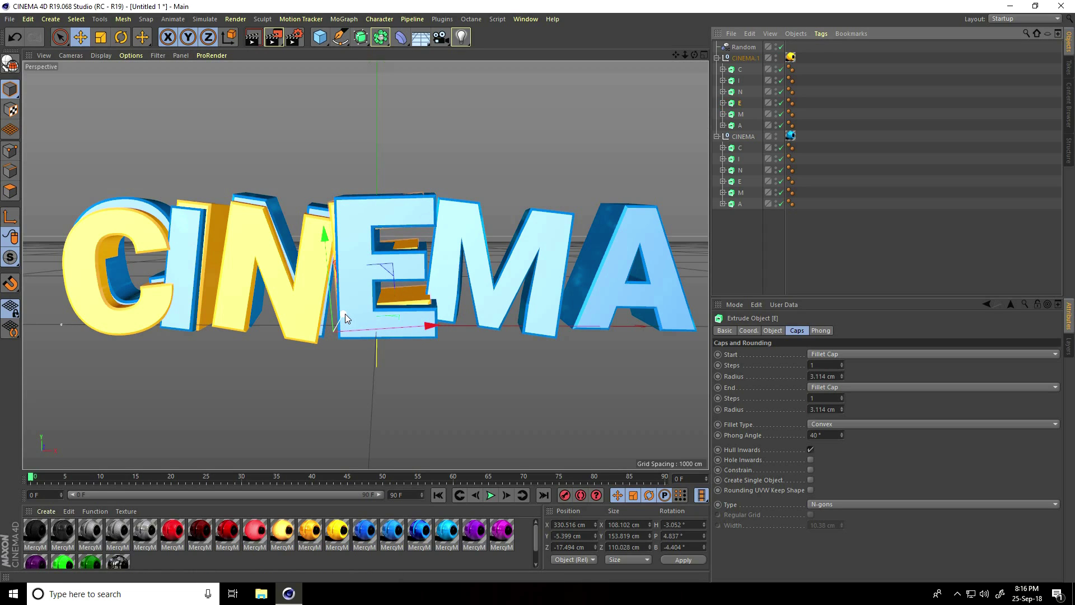
drag(345, 314, 347, 310)
click(103, 39)
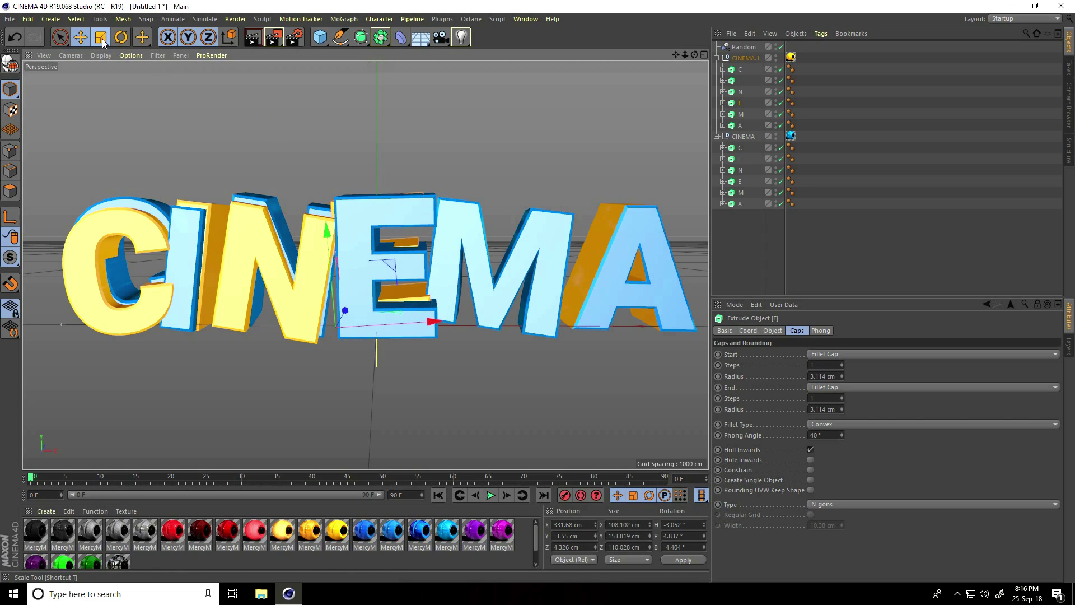
click(100, 38)
drag(425, 263, 447, 237)
Step: Bring the yellow M forward to about Z -41.7 cm, in front of the blue M
click(482, 269)
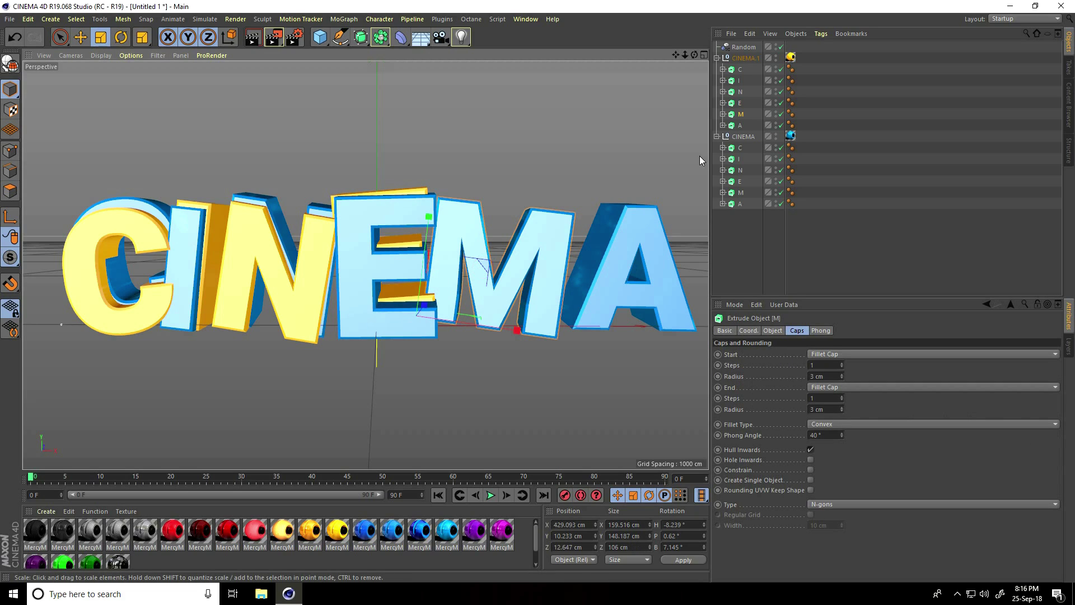
click(733, 114)
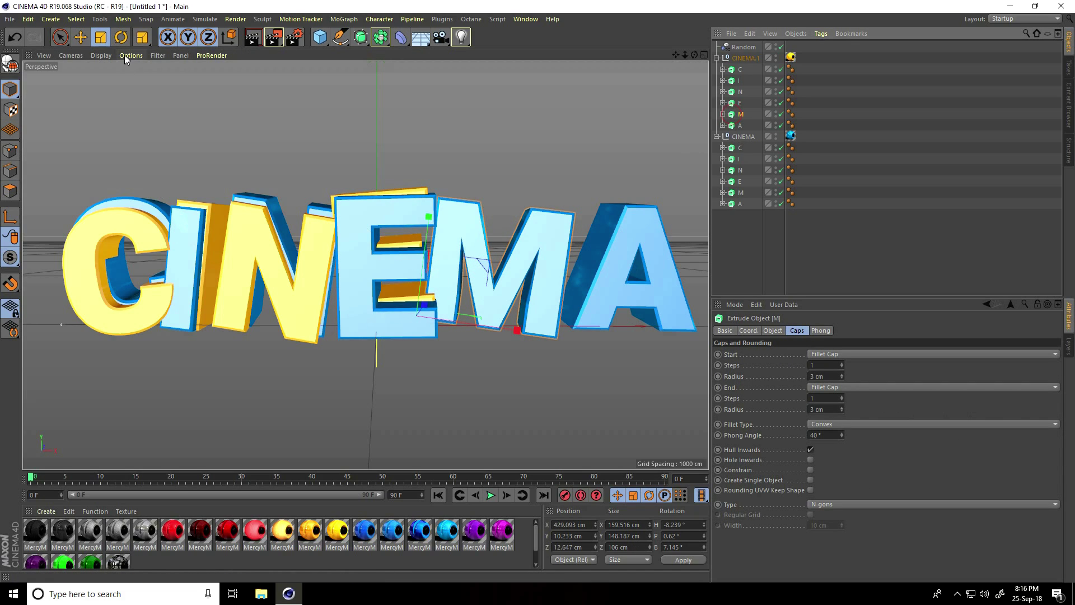
click(83, 35)
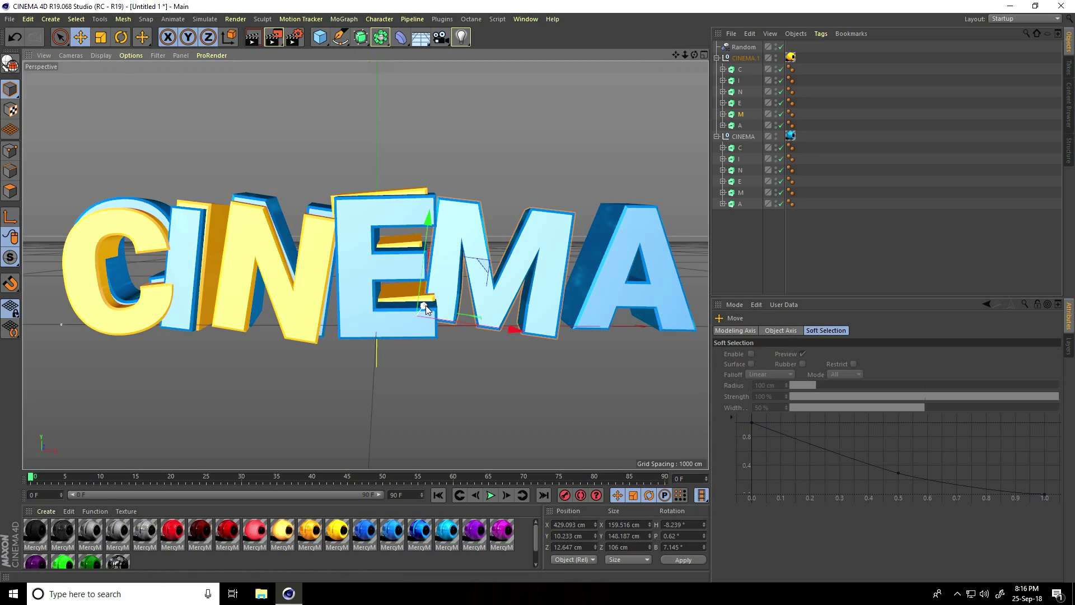
drag(425, 305, 422, 311)
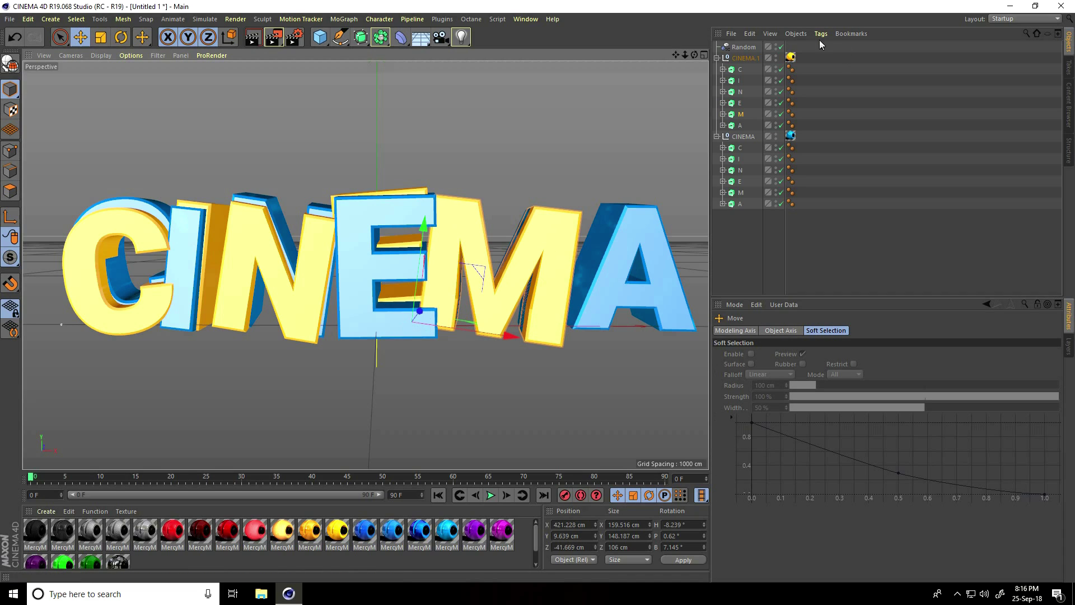
Step: Scale the blue M up to about 172 × 160 × 114 cm and rotate its bank to about 3.2°
click(731, 193)
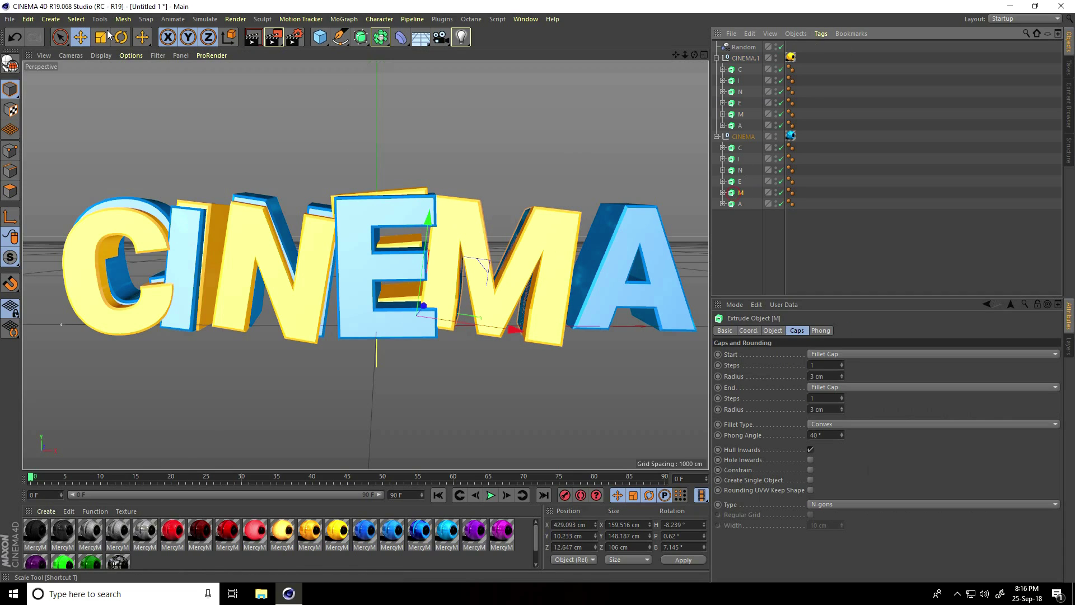
key(t)
drag(586, 206, 616, 190)
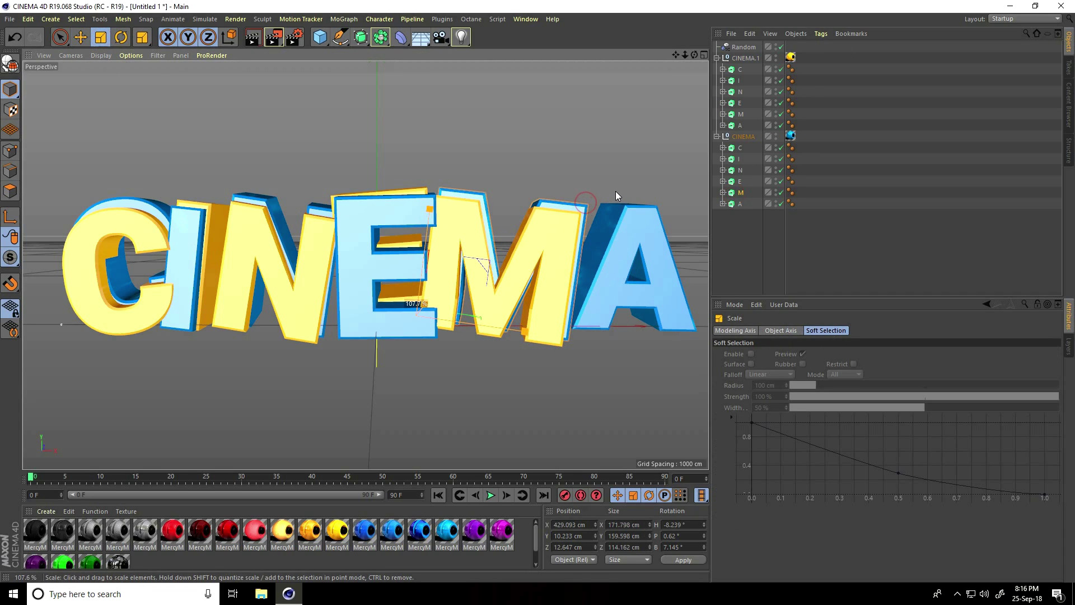
key(r)
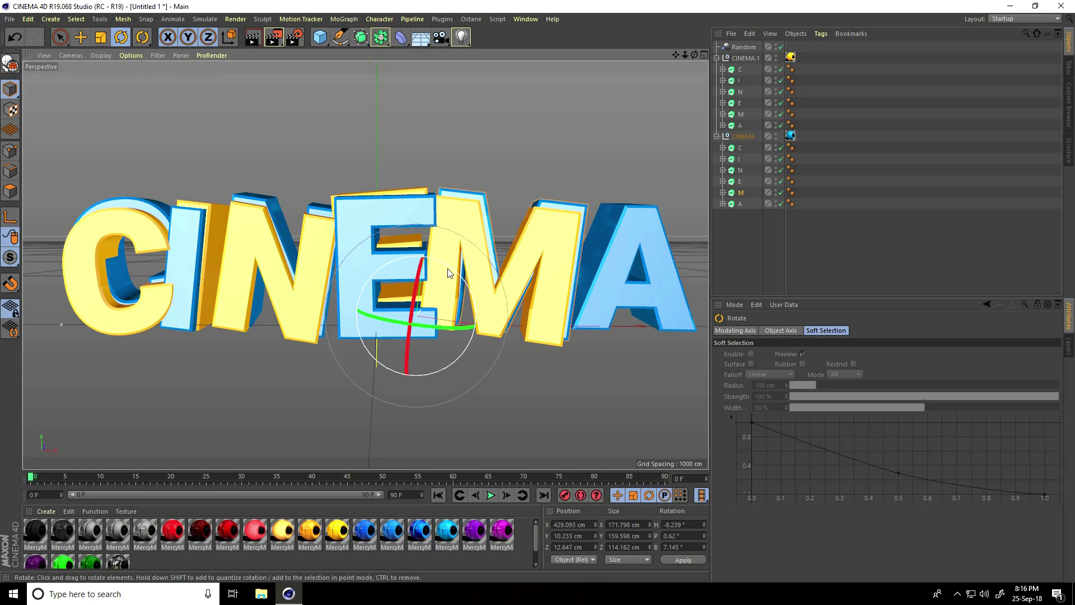
drag(447, 271, 445, 270)
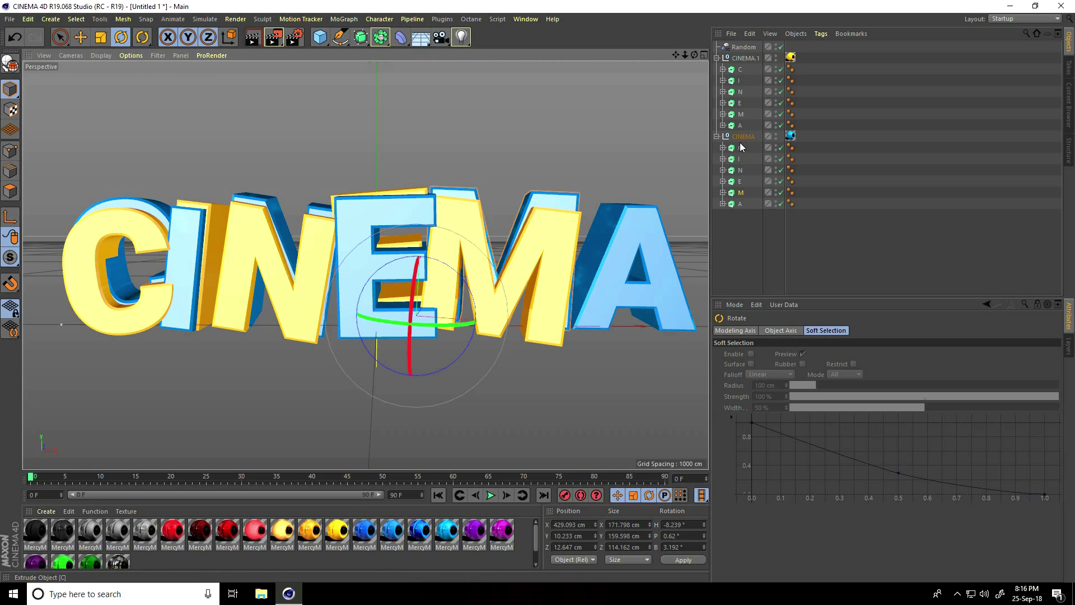
Step: Bring the blue A forward to about Z -30.1 cm
click(736, 205)
click(80, 37)
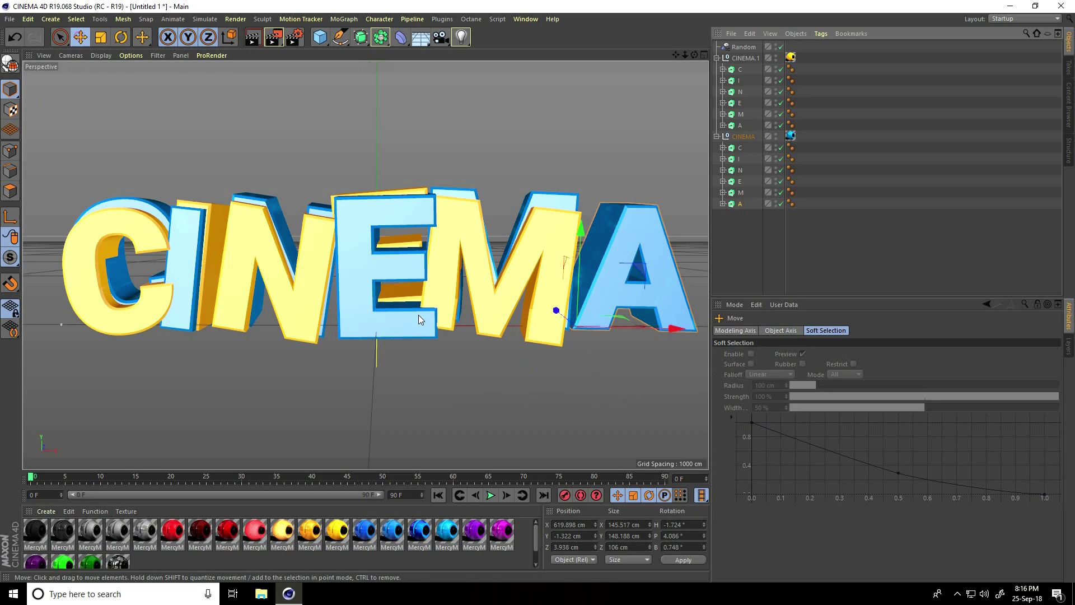
drag(557, 327, 567, 335)
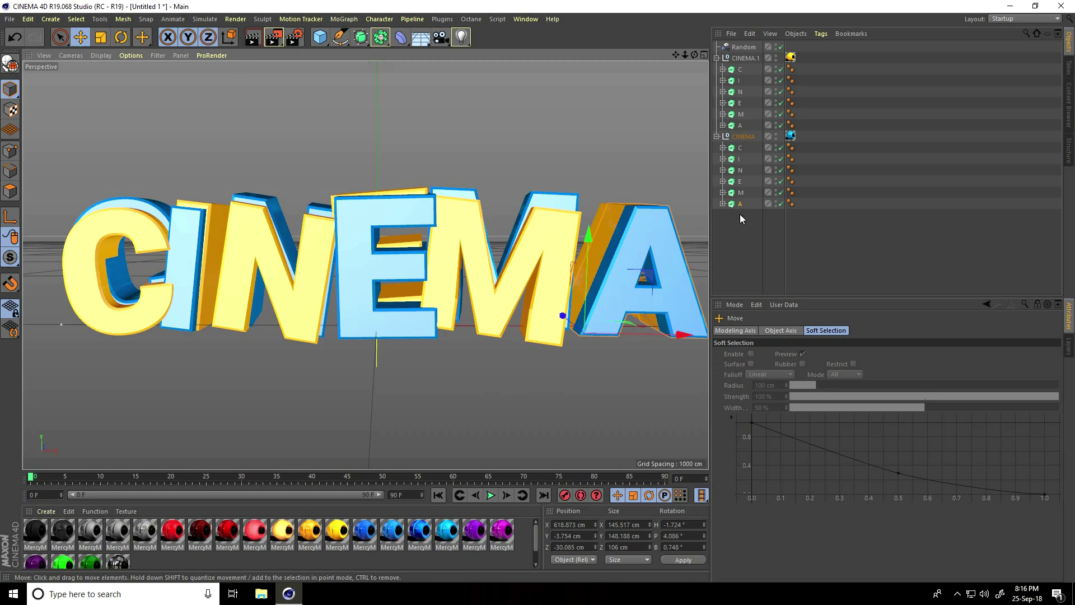
Step: Scale the yellow A up to about 155 × 158 × 113 cm and rotate it to about H 0.8°, P 11.7° and B 0.2°
click(737, 124)
key(t)
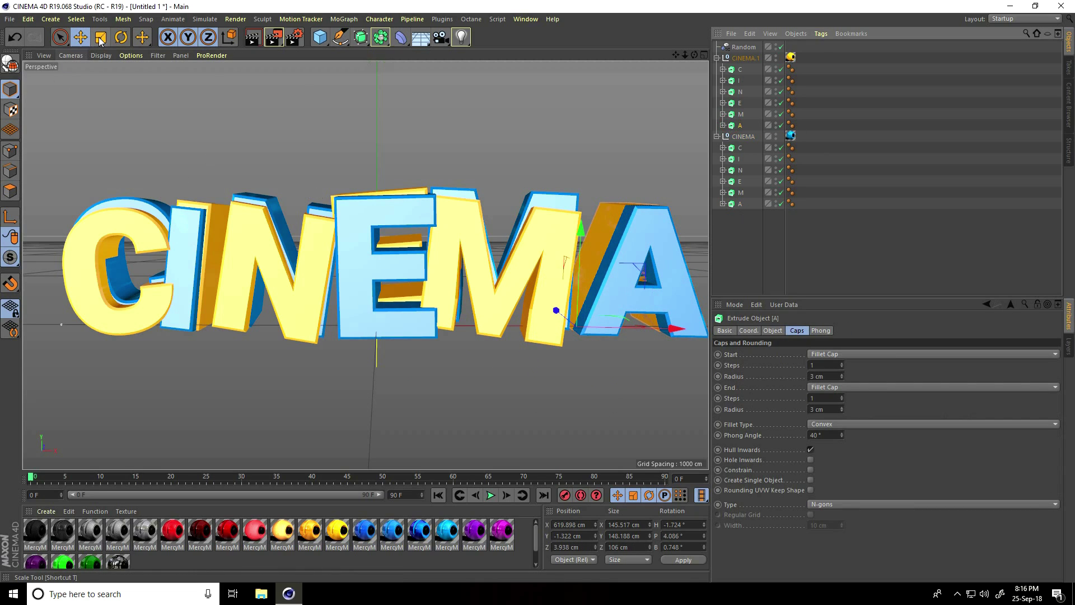
drag(648, 194, 656, 173)
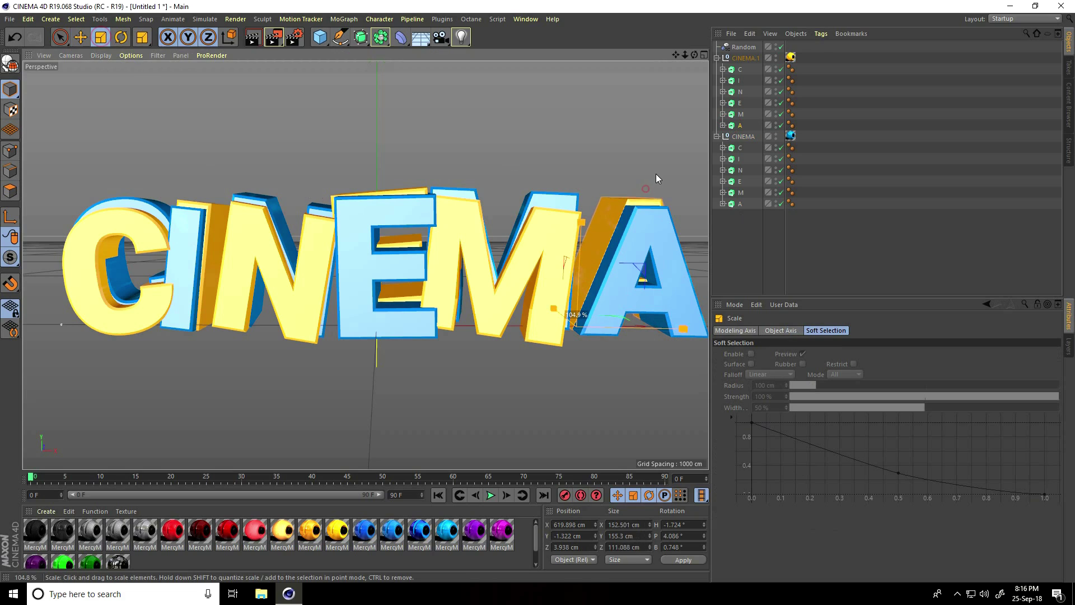
click(122, 37)
drag(558, 302, 560, 308)
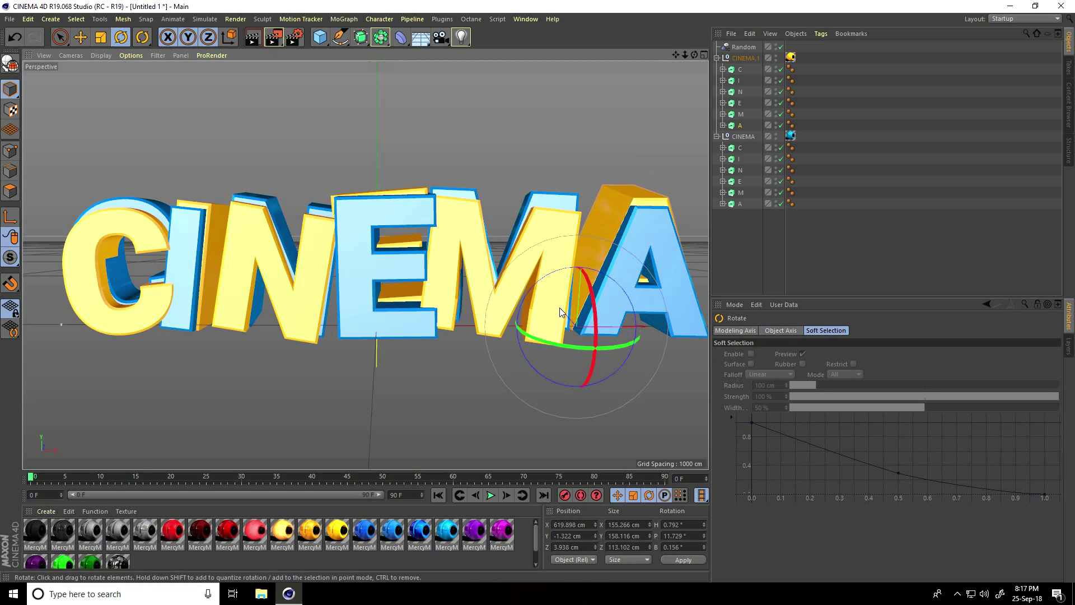
click(80, 37)
click(112, 159)
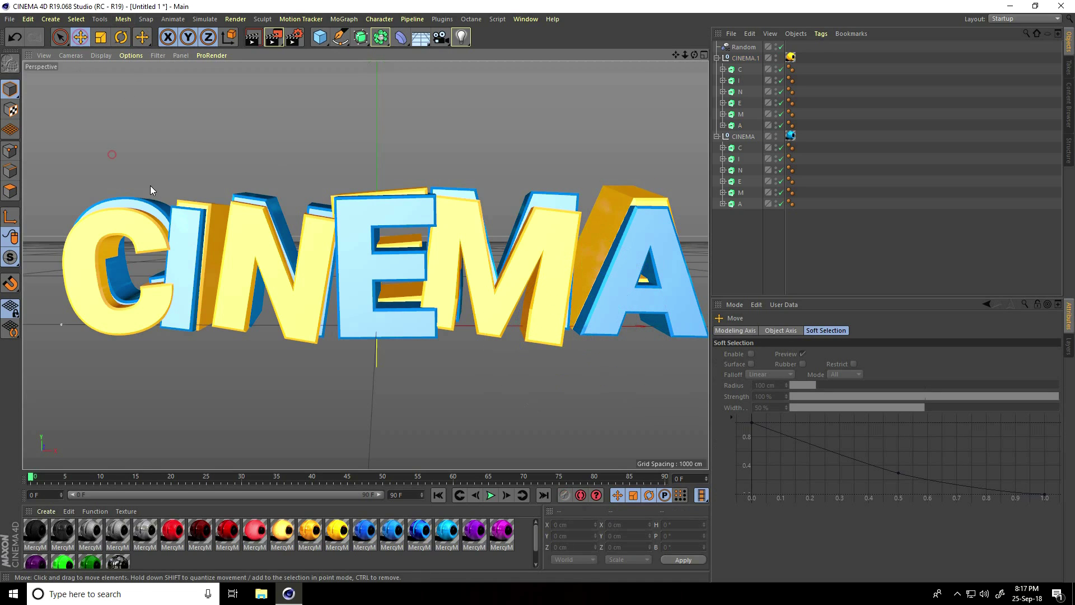
Step: Duplicate the yellow and blue CINEMA groups together and push the copies back to about Z 91.5 cm
alt+right_drag(158, 160, 120, 168)
alt+drag(212, 202, 217, 244)
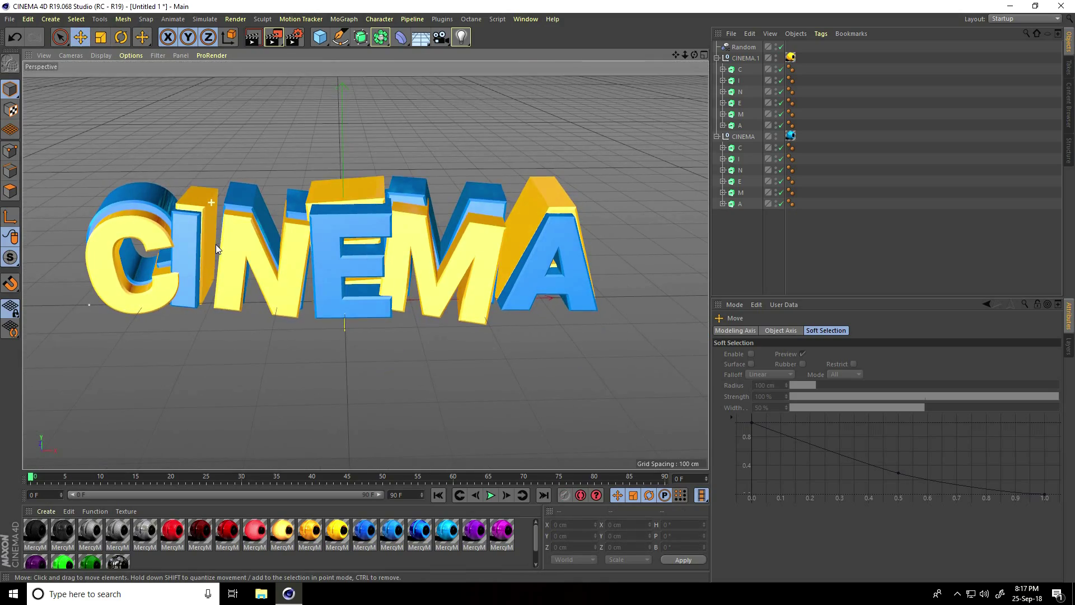
click(717, 58)
click(716, 69)
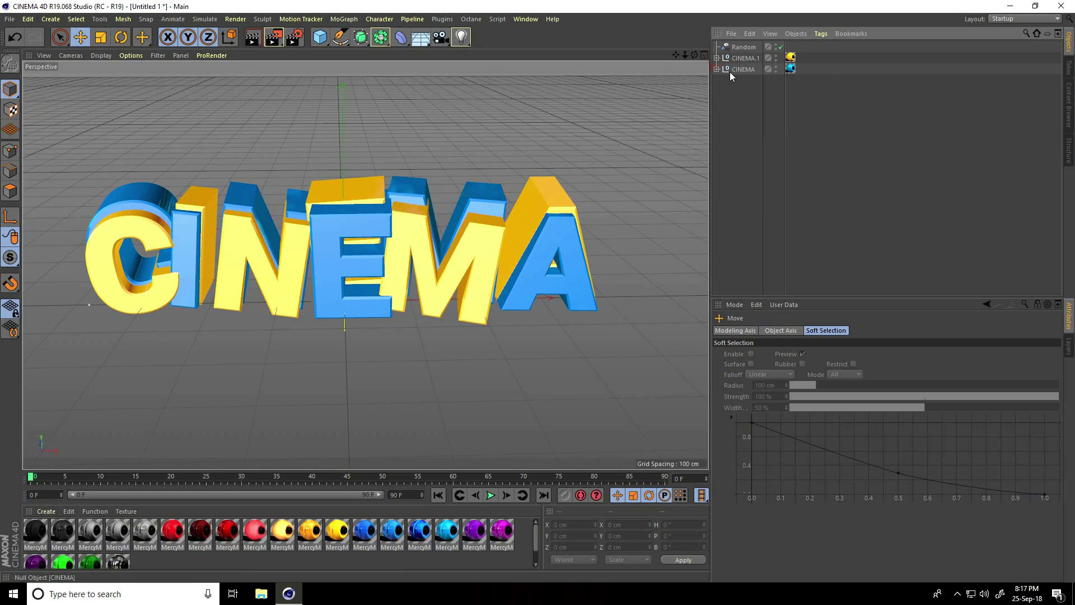
drag(734, 70, 749, 55)
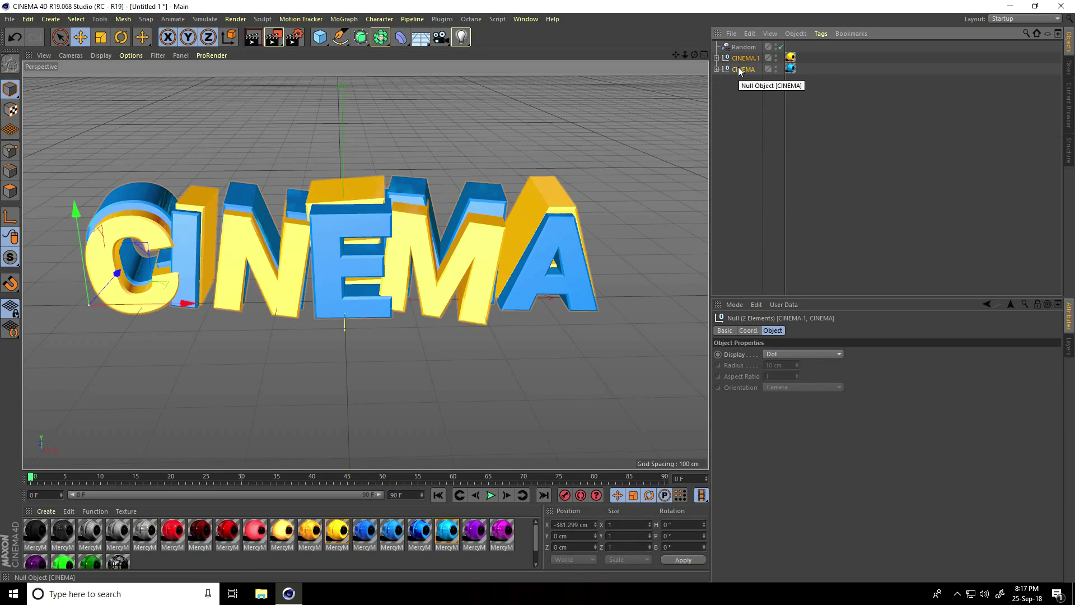
key(ctrl+v)
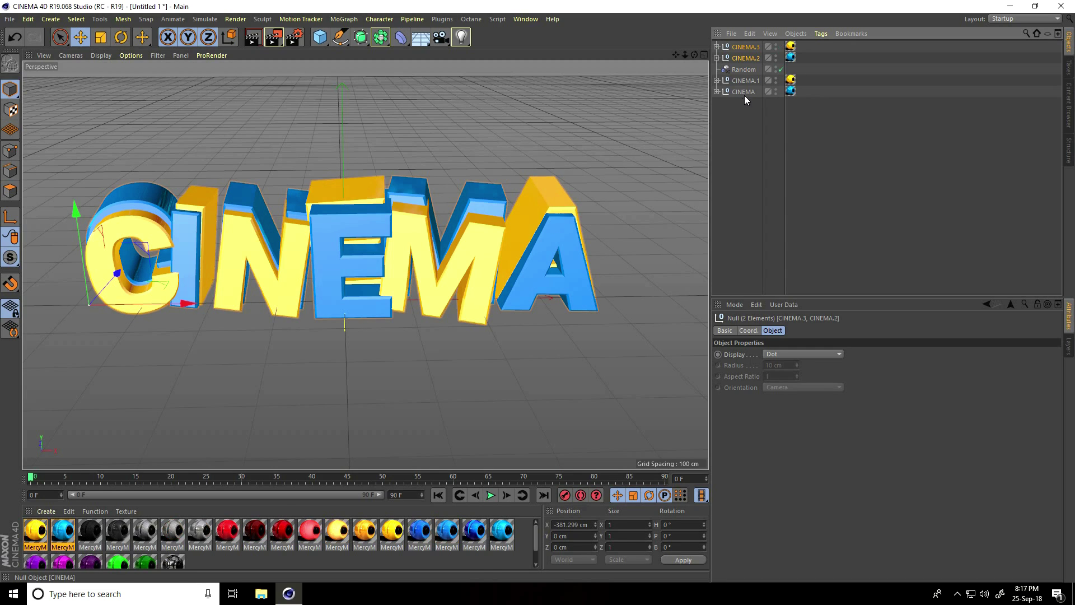
alt+drag(365, 265, 230, 359)
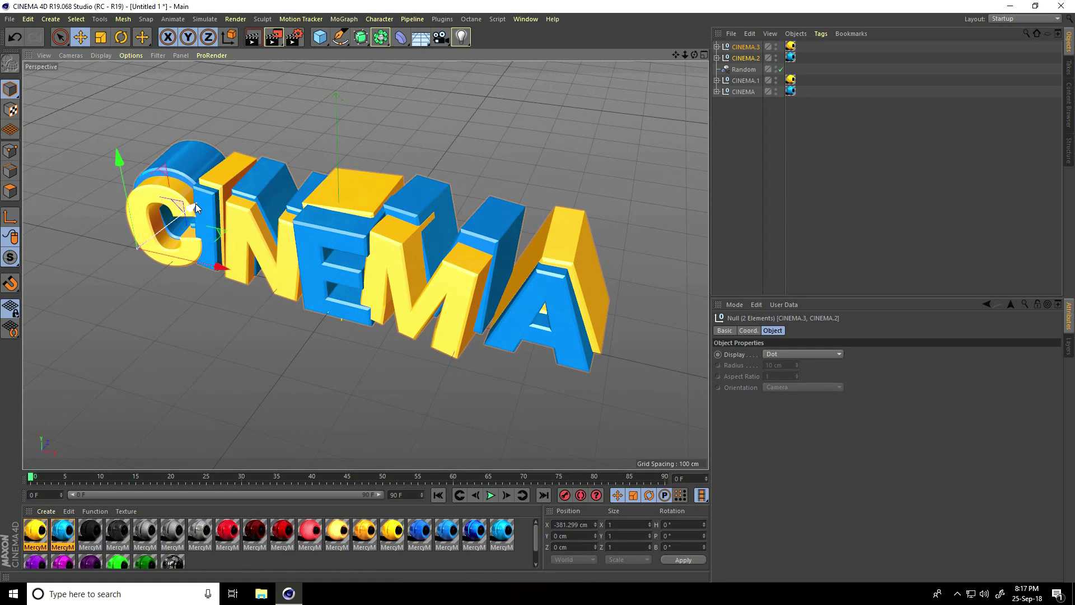
drag(196, 203, 422, 111)
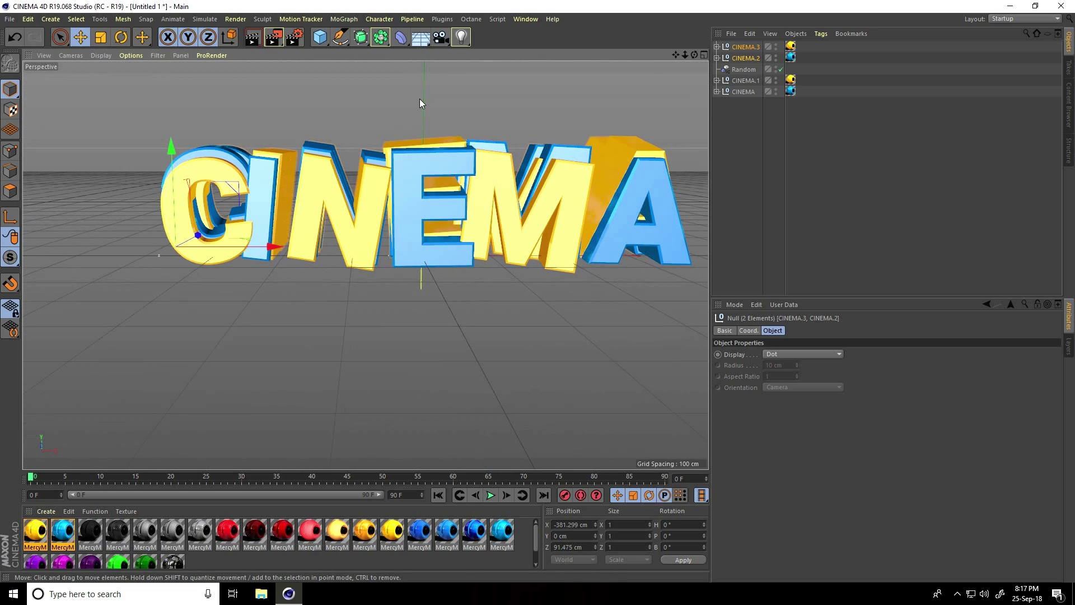
Step: Swap the materials of the two duplicated groups so CINEMA.3 is blue and CINEMA.2 is yellow
drag(676, 55, 328, 167)
alt+right_drag(348, 145, 354, 140)
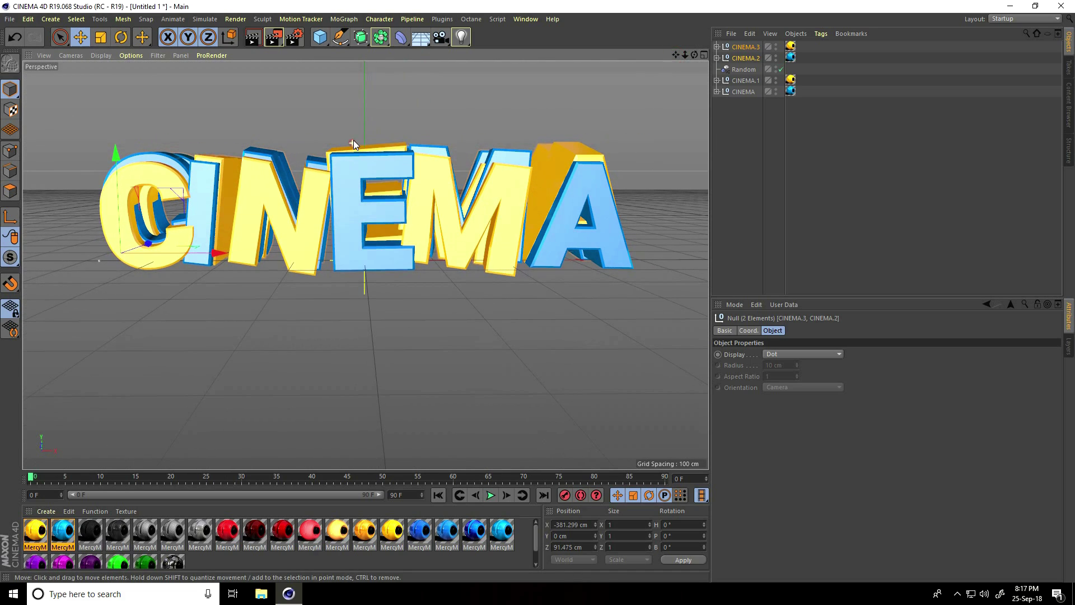
alt+right_drag(456, 116, 465, 109)
drag(465, 108, 459, 119)
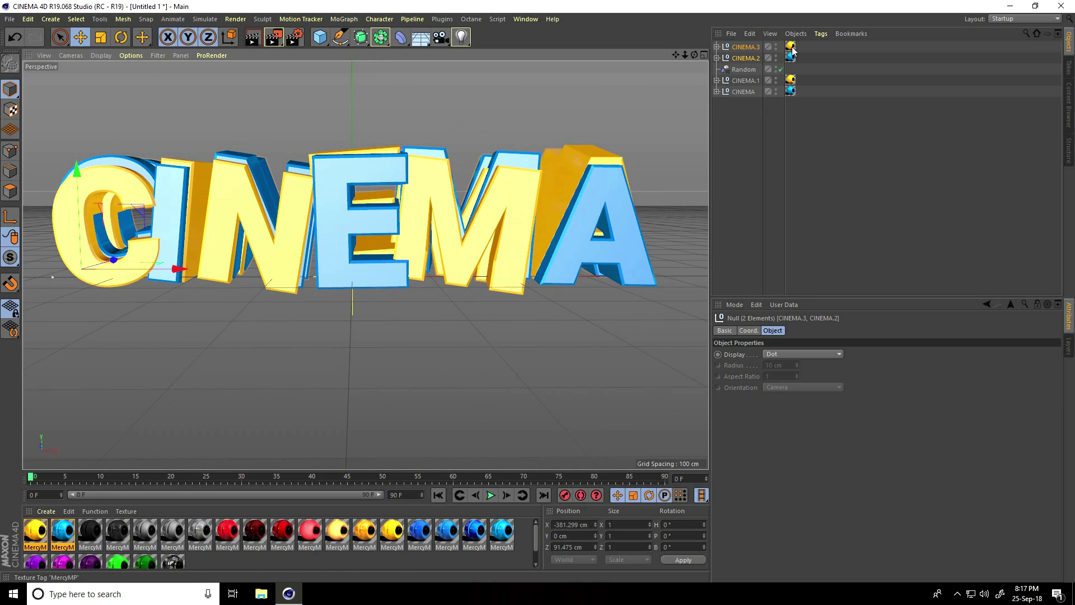
mouse_move(791, 46)
mouse_down()
mouse_move(803, 58)
mouse_move(791, 46)
mouse_up()
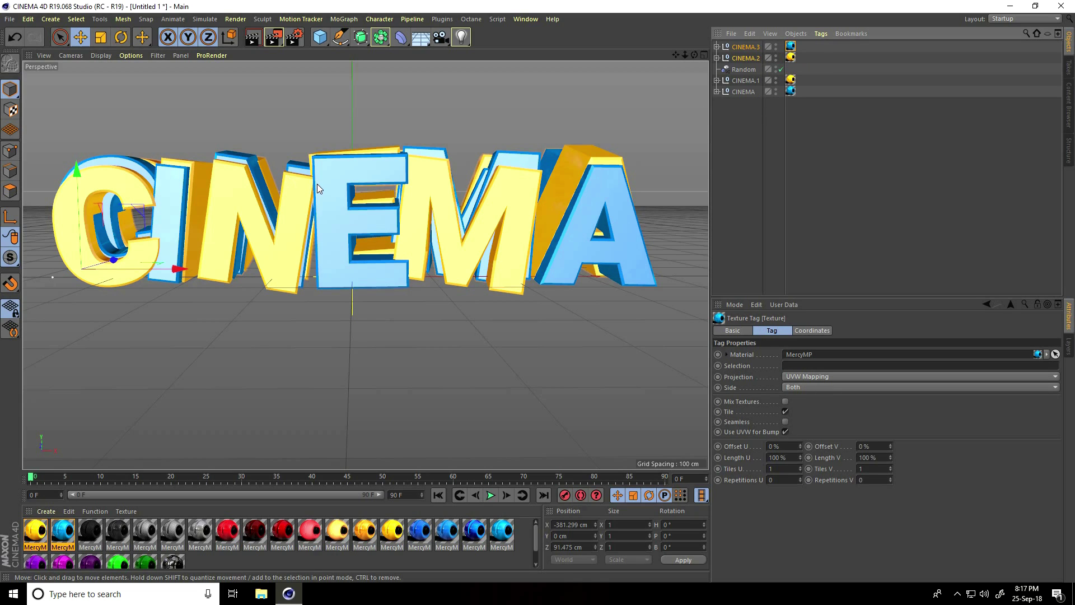
Step: Add a camera from the current view and set its heading and pitch rotation to 0°
alt+middle_drag(317, 184, 330, 202)
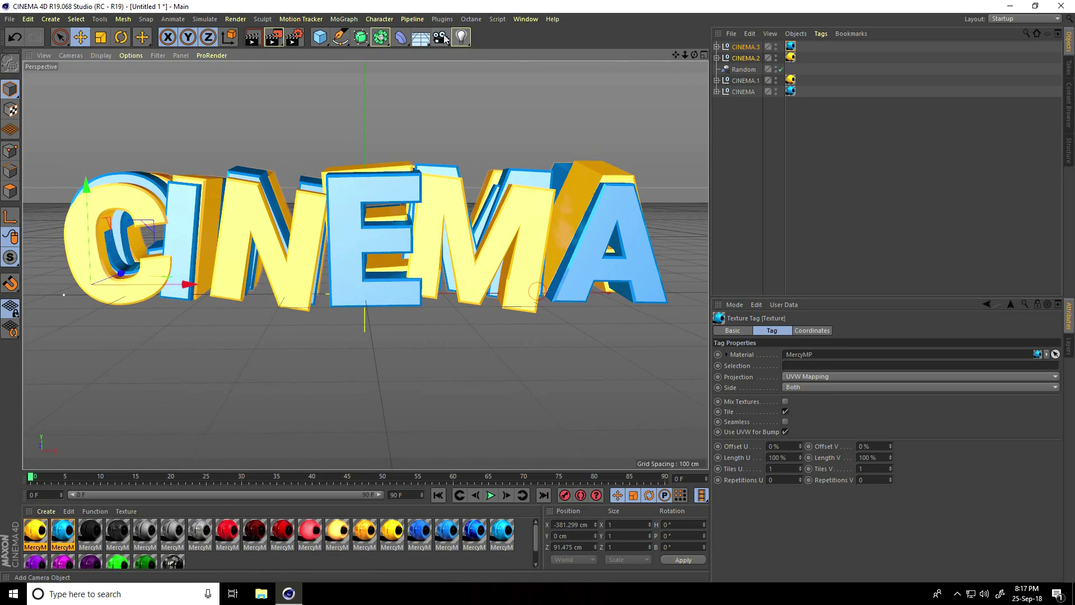
click(442, 37)
click(489, 54)
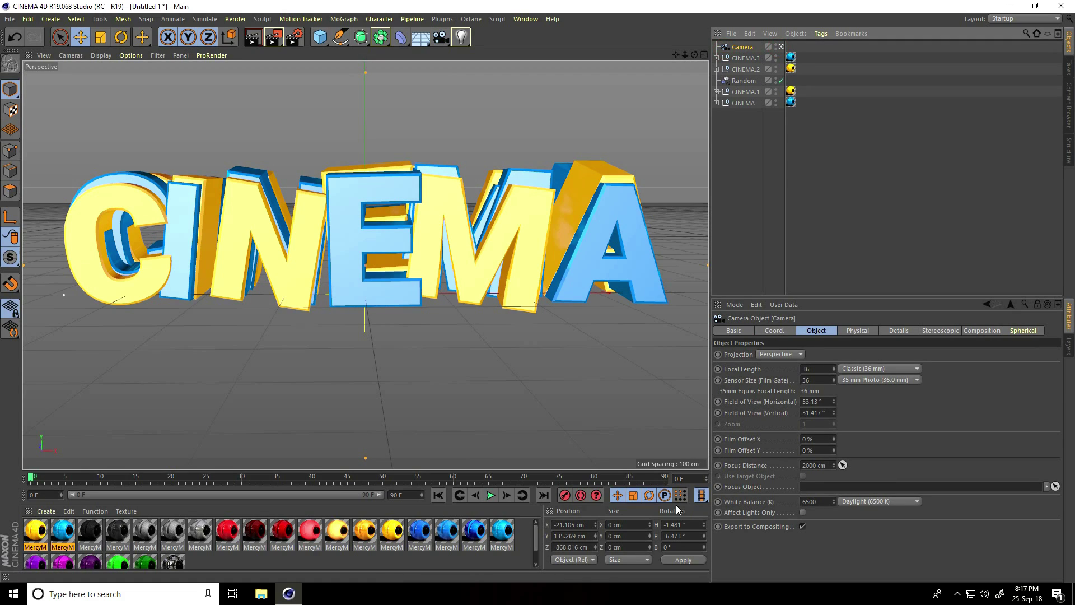
click(688, 524)
text(0)
key(Tab)
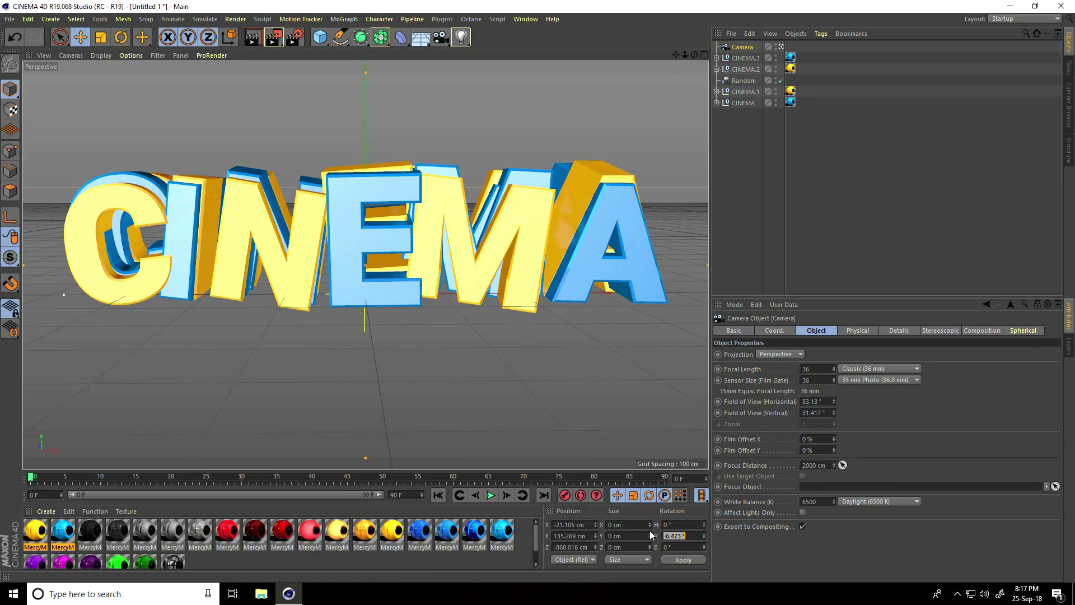
text(0)
key(Return)
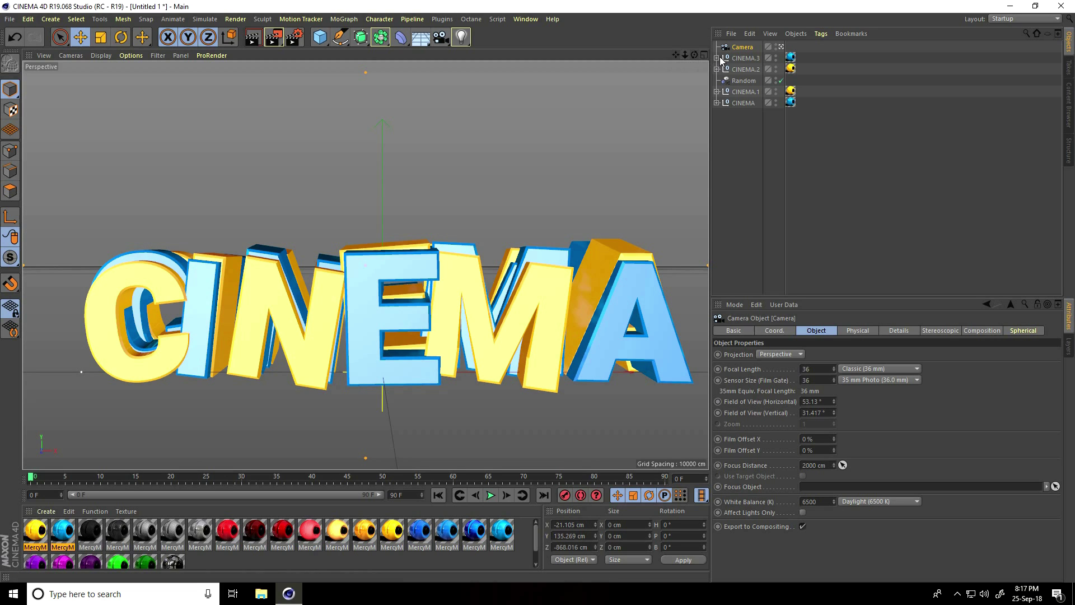
Step: Leave the camera view and move the camera to about Y 88.3 cm and Z -943 cm in front of the text
click(780, 47)
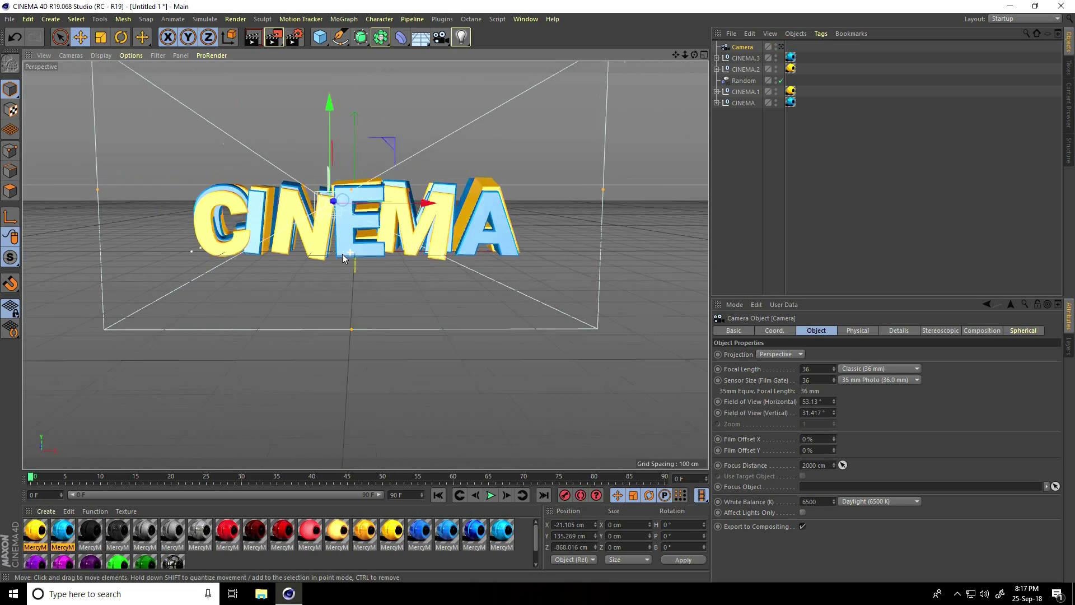
alt+drag(342, 254, 267, 262)
alt+right_drag(404, 217, 309, 219)
drag(173, 119, 179, 138)
drag(246, 229, 227, 226)
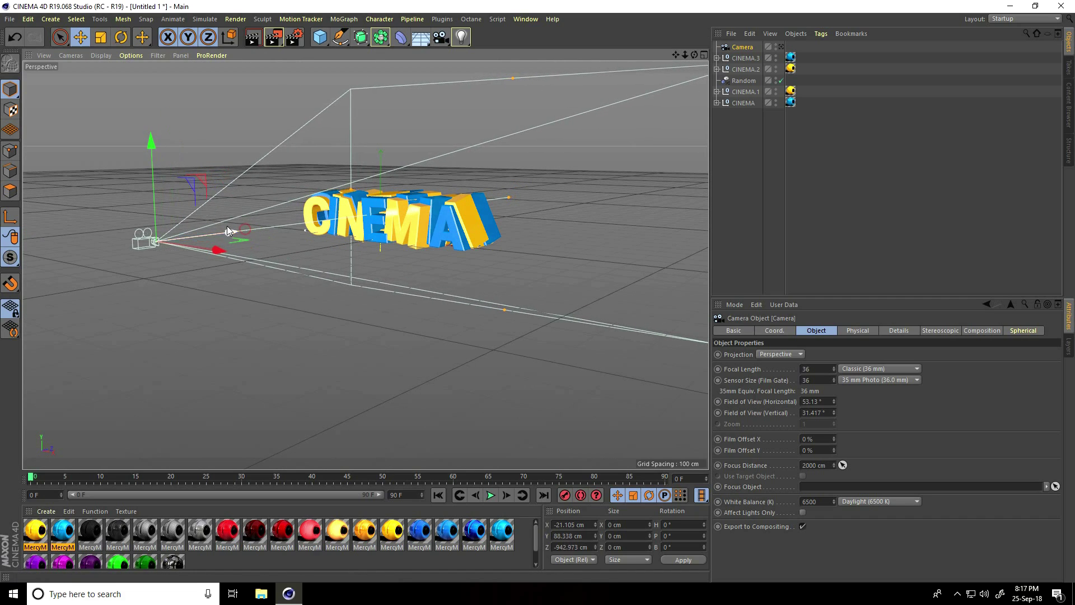
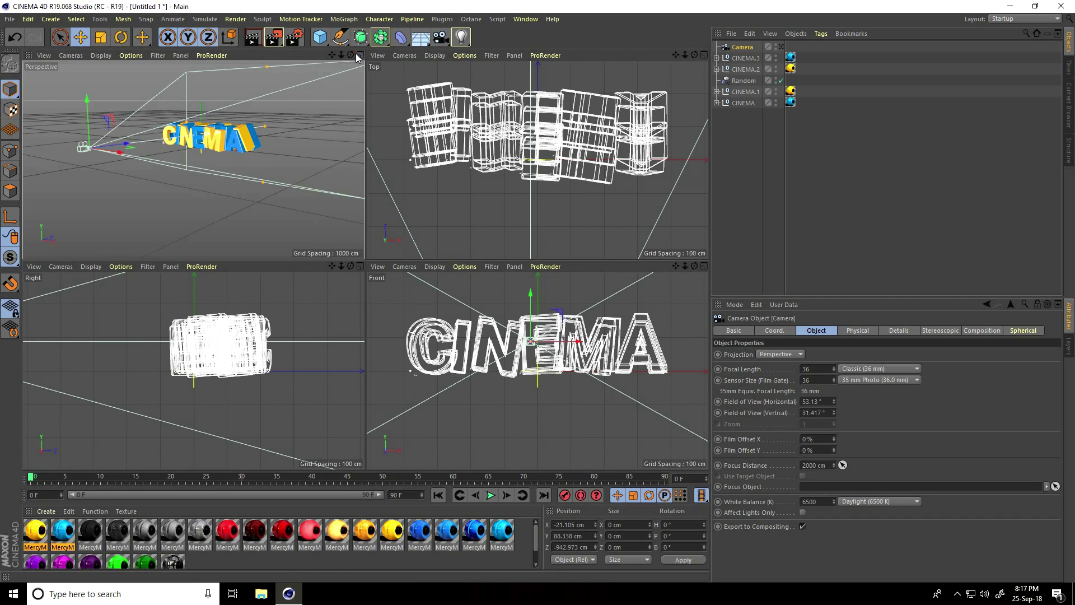
Step: Look through the camera in the enlarged perspective view and add a Platonic object with a 20 cm radius
click(361, 55)
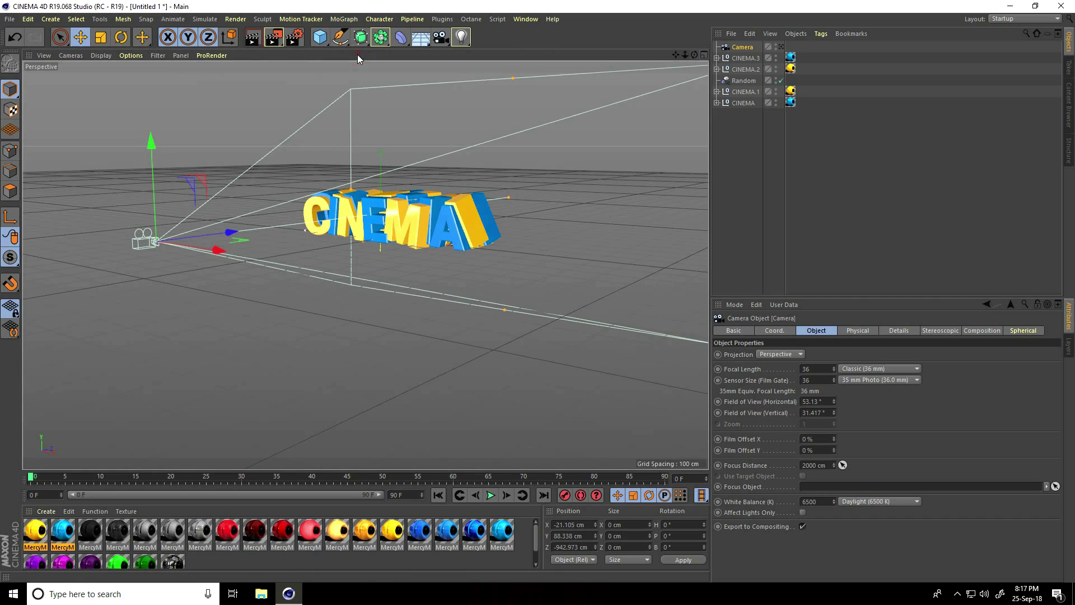
click(782, 47)
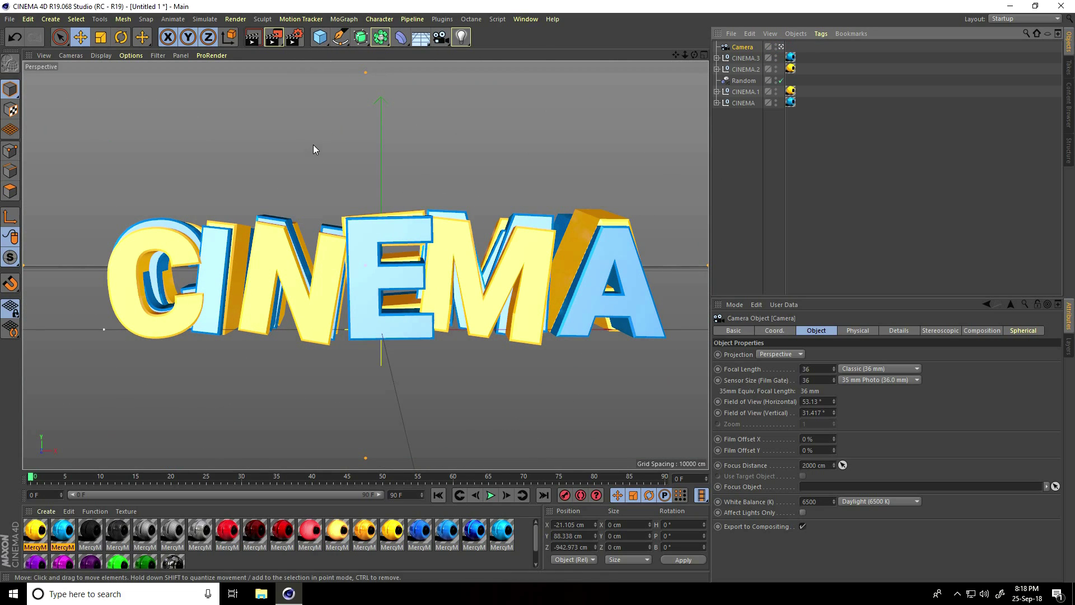
click(319, 37)
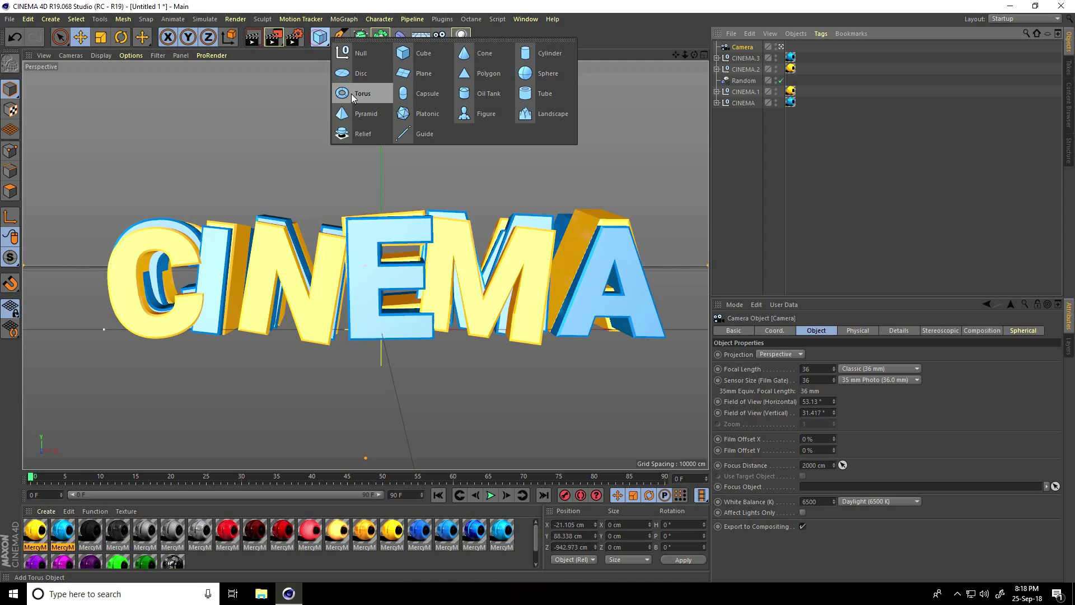
click(419, 115)
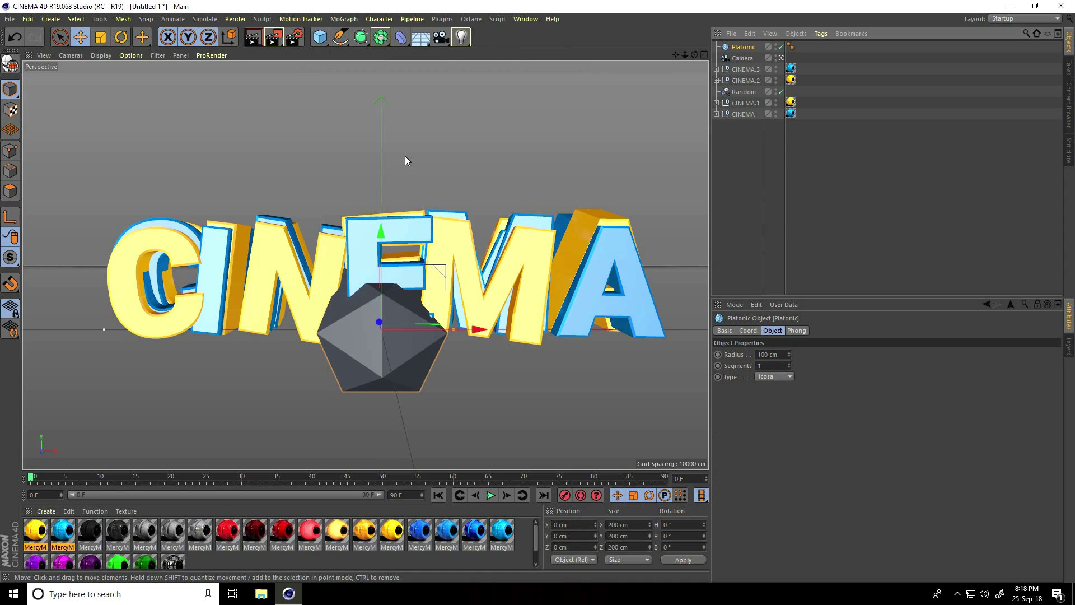
click(773, 354)
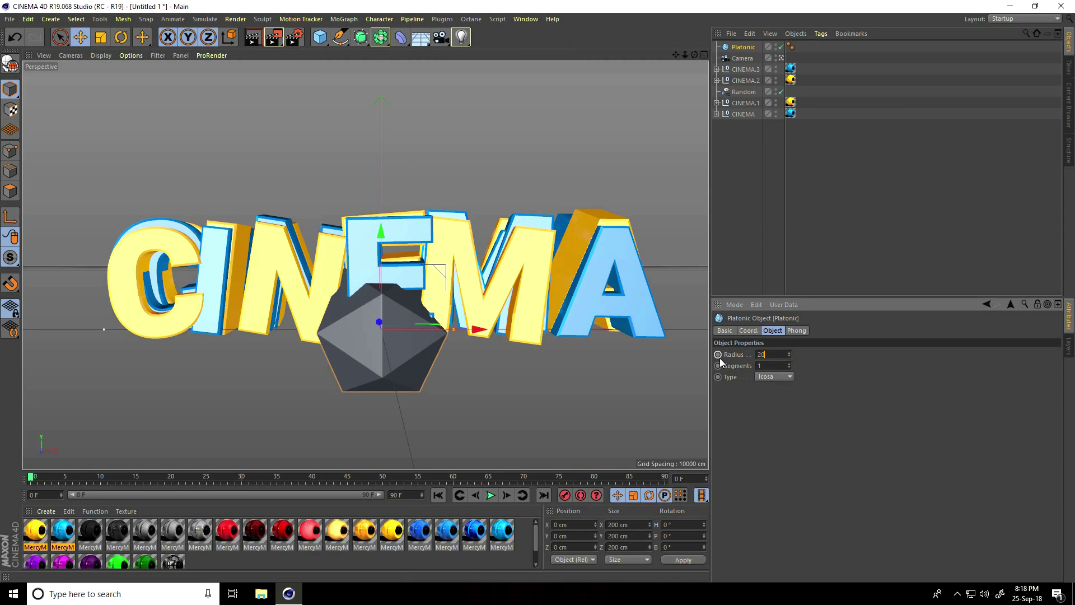
text(20)
key(Return)
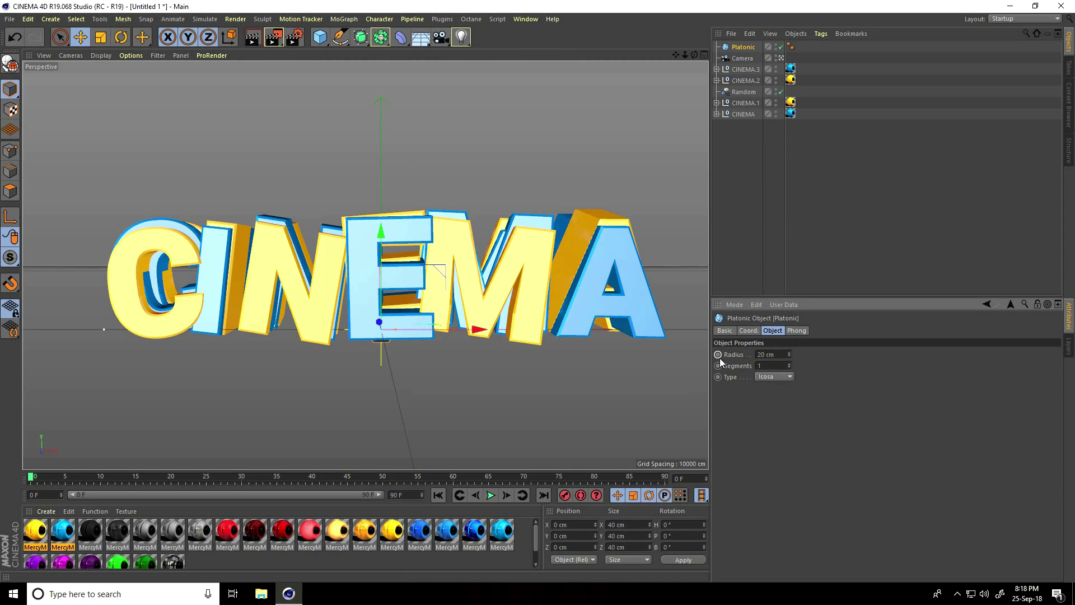
Step: Add a MoGraph Cloner and make the Platonic its child
click(348, 22)
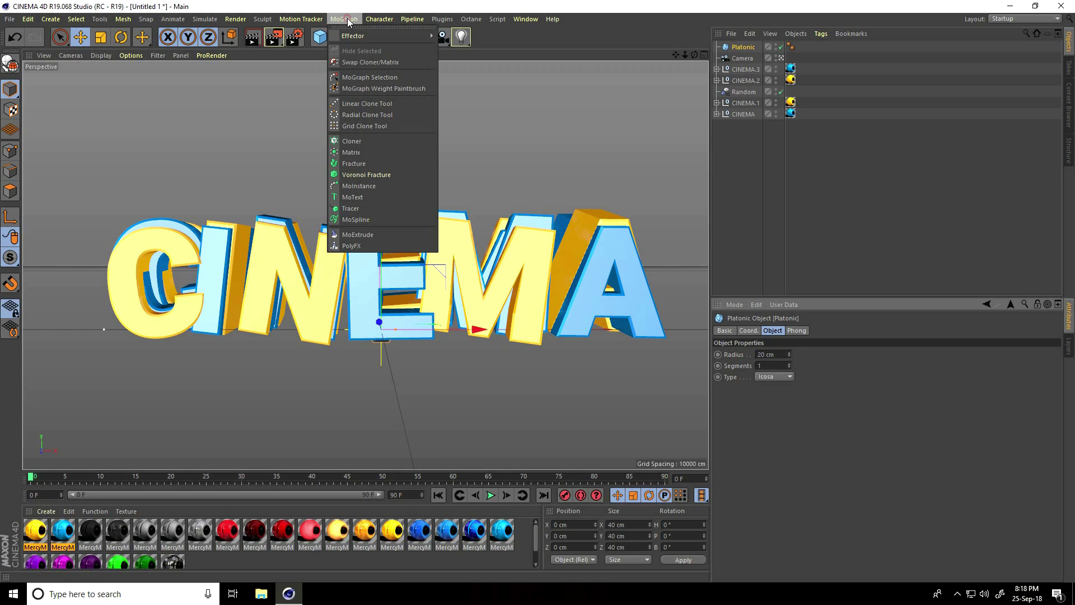
click(361, 139)
click(752, 59)
drag(744, 61, 741, 50)
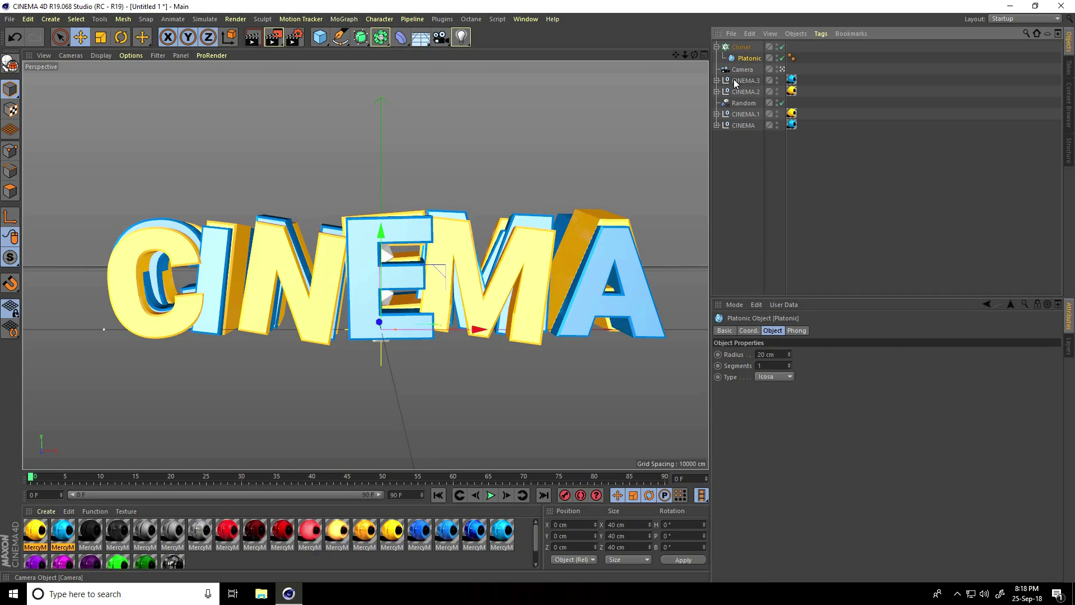
Step: Set the Cloner to Grid Array with size 614 x 219 x 379 cm and raise it to about Y 77.8 cm
click(736, 48)
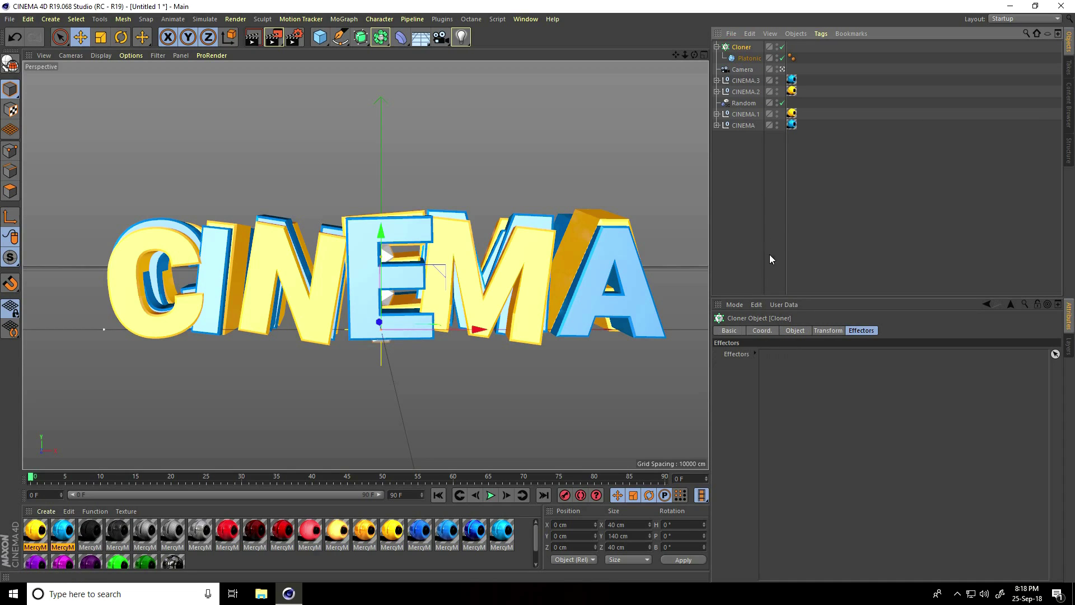
click(793, 330)
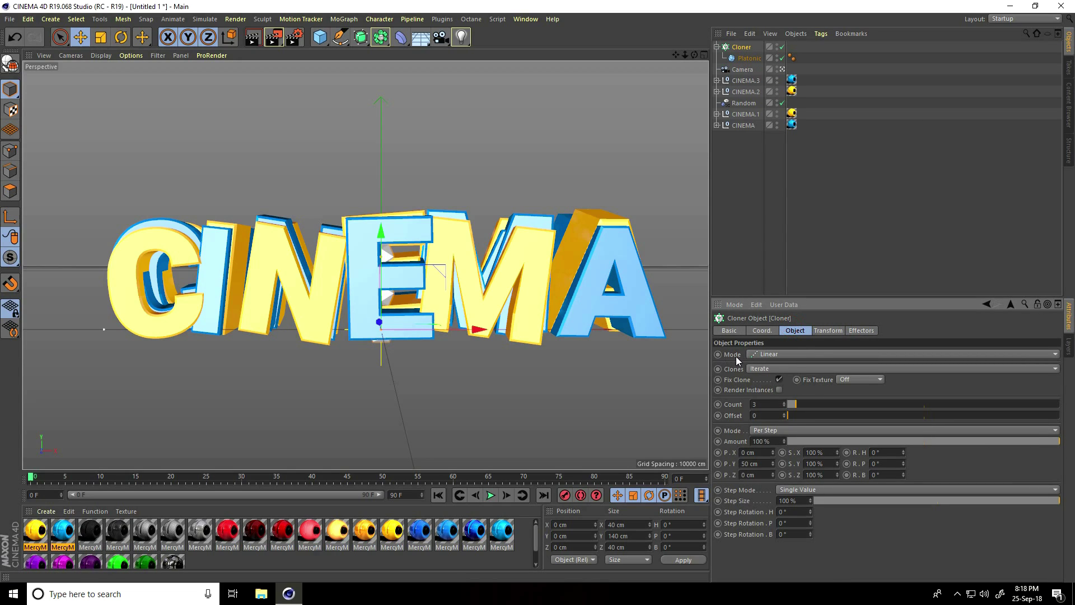
click(754, 354)
click(770, 401)
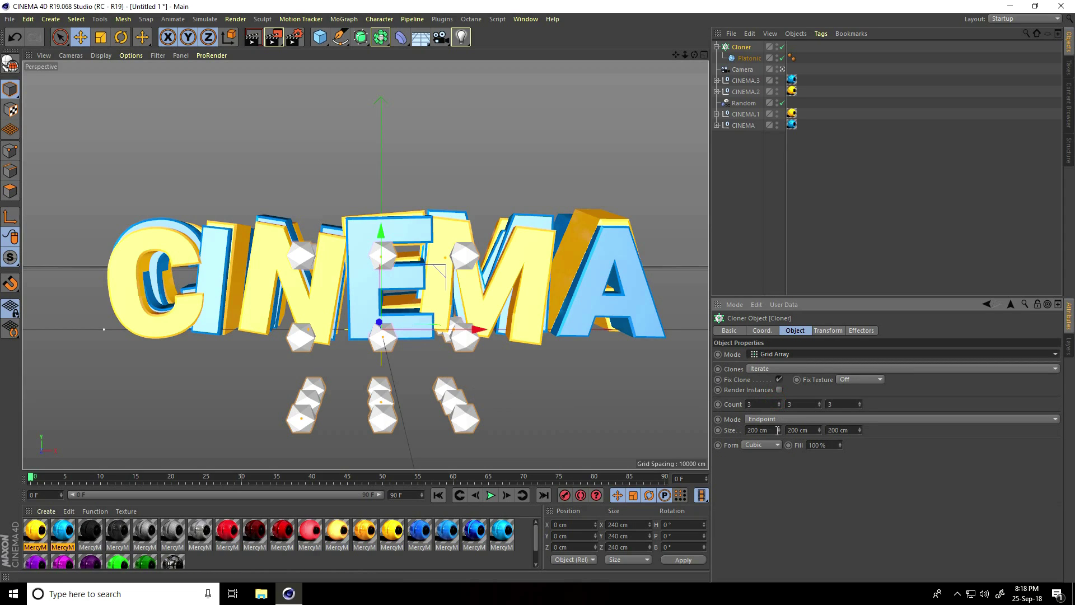
drag(781, 431, 858, 427)
drag(381, 231, 375, 174)
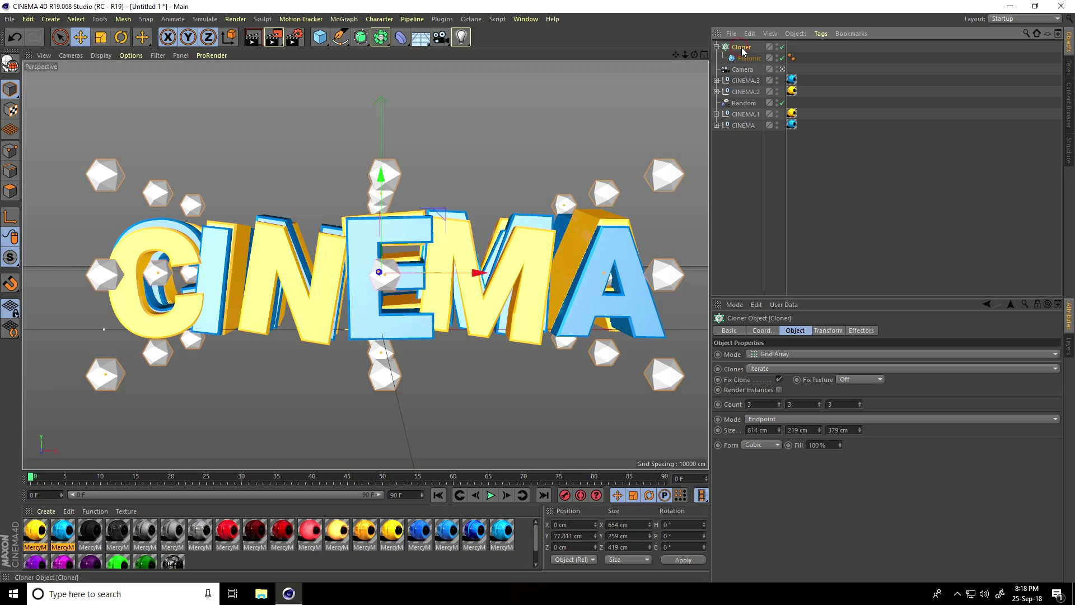
Step: Add a Random effector to the Cloner with position offsets of X 9 cm, Y 29 cm and Z 111 cm
click(343, 18)
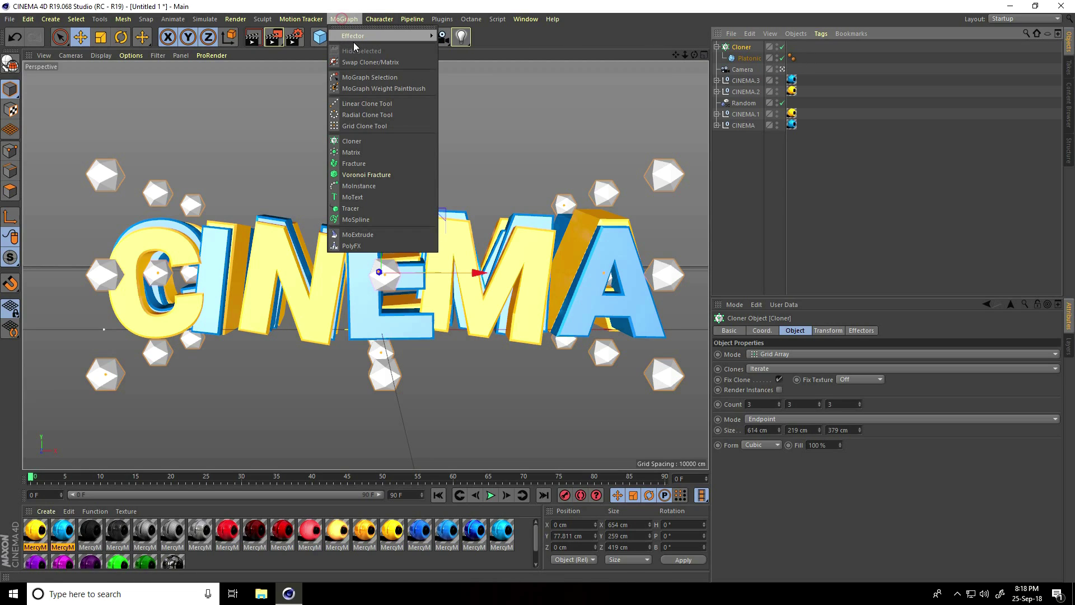
mouse_move(396, 37)
click(459, 140)
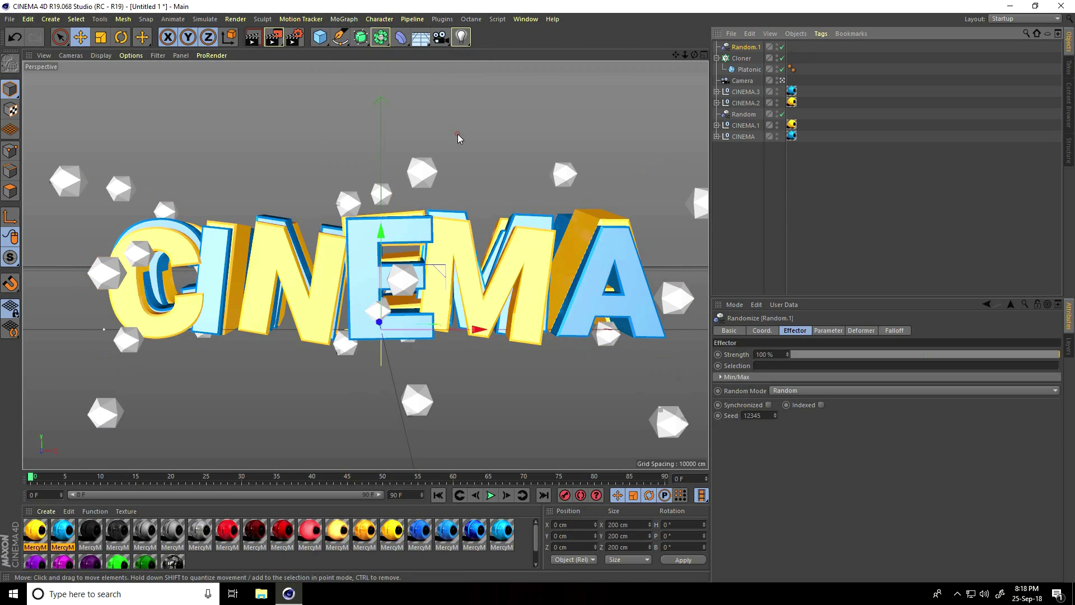
click(829, 331)
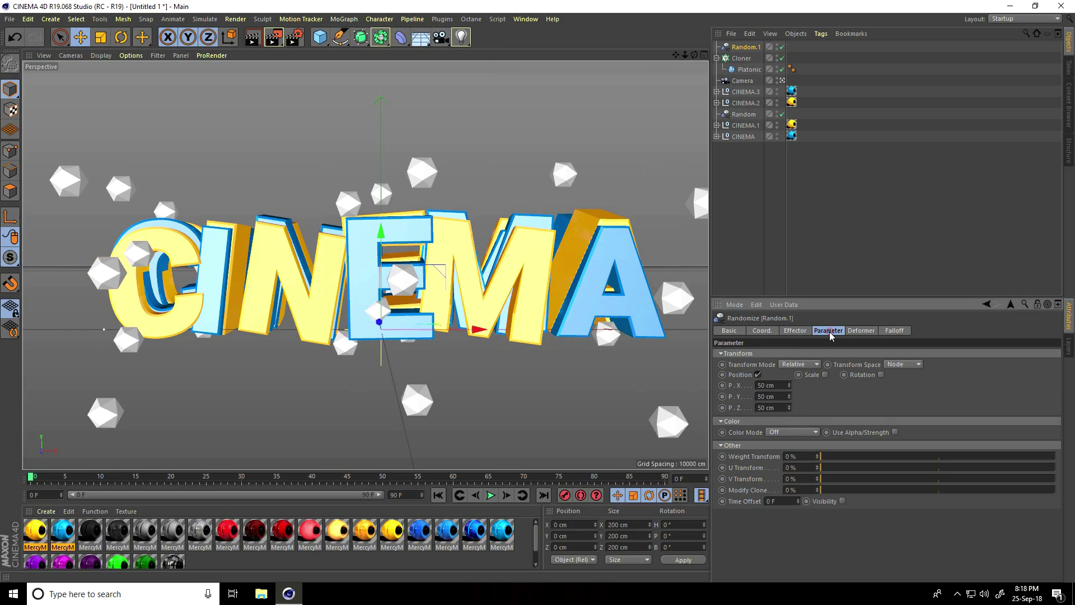
drag(792, 387, 789, 411)
click(789, 407)
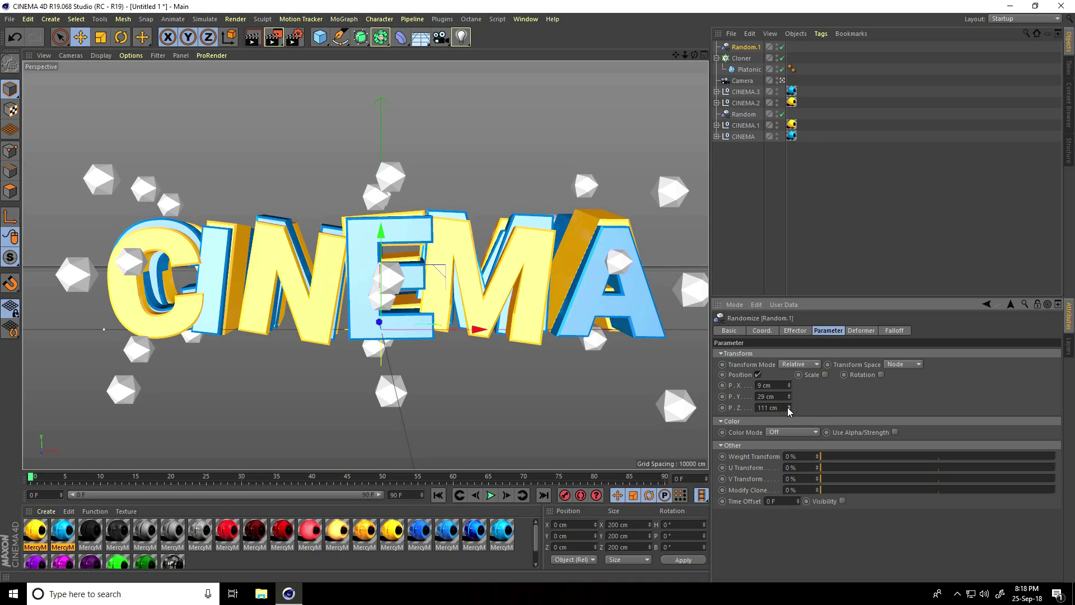
Step: Enable rotation and scale on Random.1, using H 125°, P 66°, B 56° and scale X 1.15, Y 1.7, Z -0.25
click(882, 375)
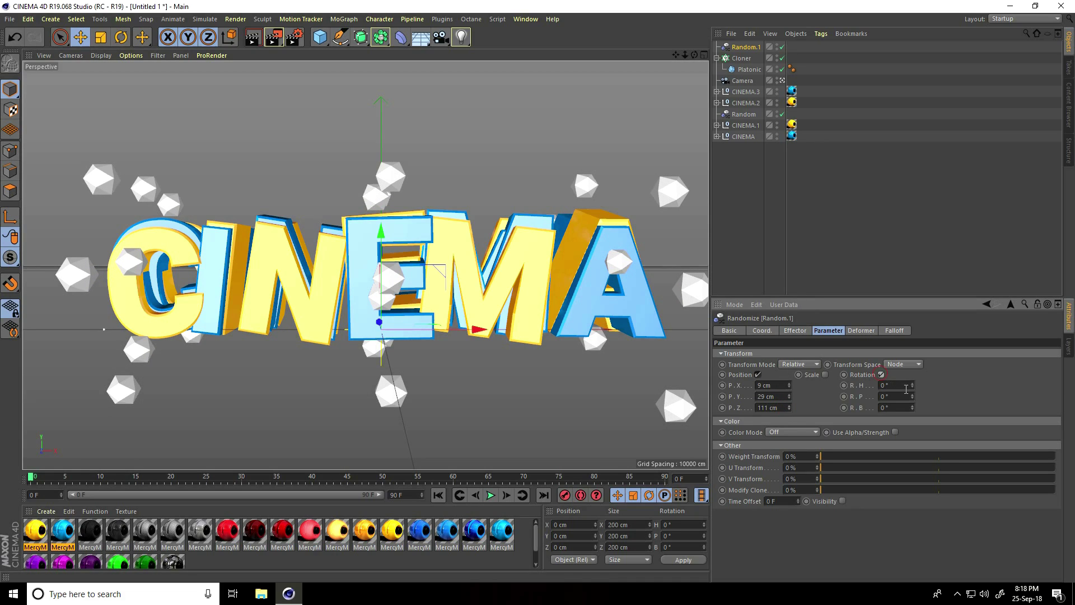
mouse_move(913, 387)
mouse_down()
mouse_move(908, 419)
mouse_move(916, 406)
mouse_up()
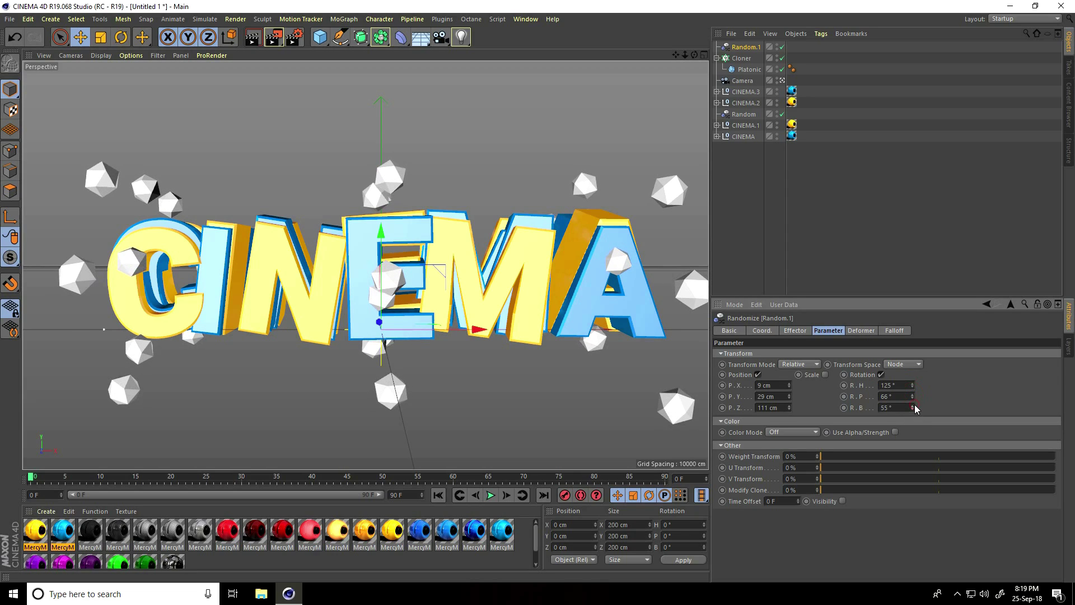
click(826, 375)
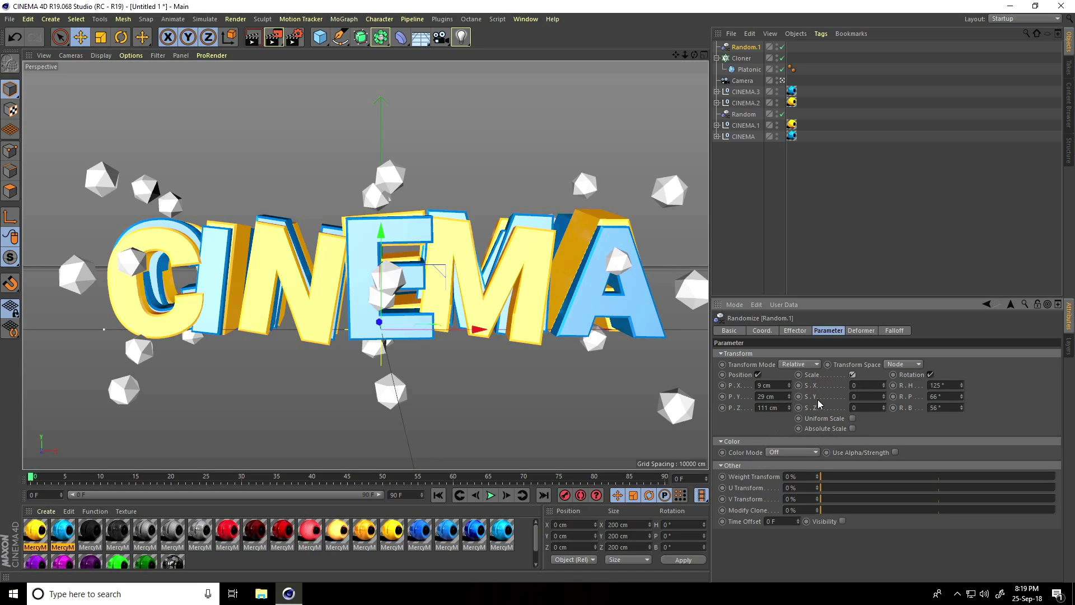
drag(886, 386, 883, 407)
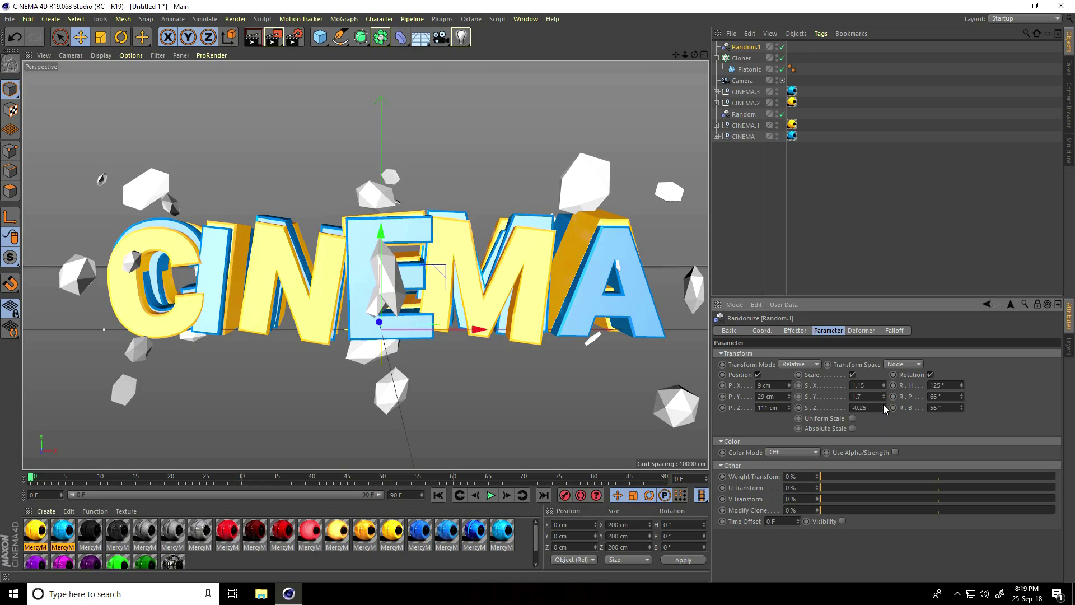
Step: Set Random.1's position offsets to X -179 cm and Y 17 cm, and turn the camera slightly around the text
mouse_move(455, 240)
alt+mouse_down()
mouse_move(517, 239)
mouse_move(451, 244)
alt+mouse_up()
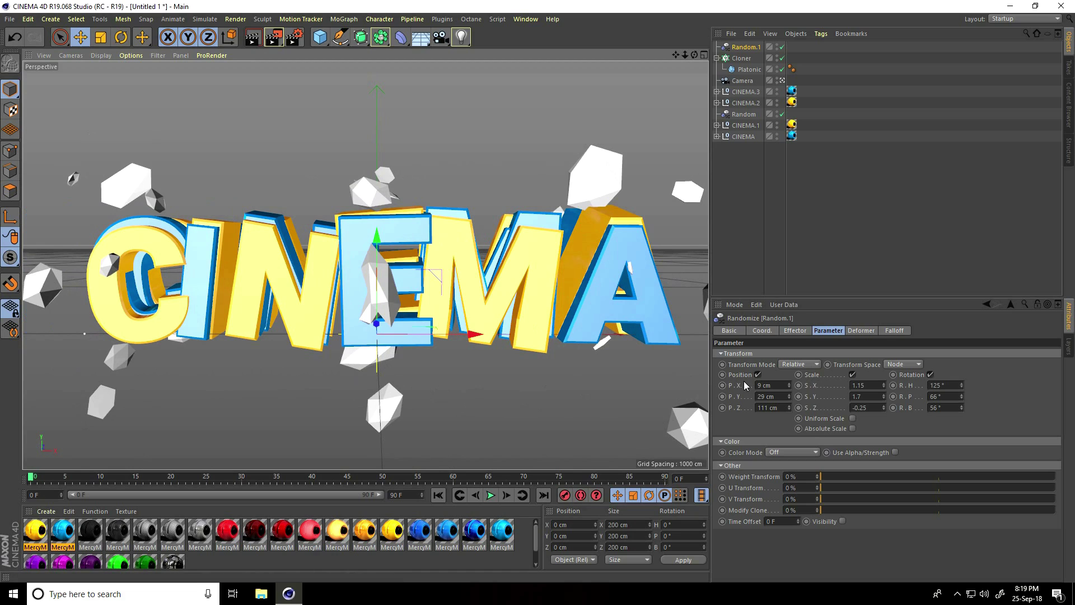
drag(791, 384, 789, 394)
alt+drag(465, 300, 459, 301)
alt+middle_drag(546, 297, 539, 292)
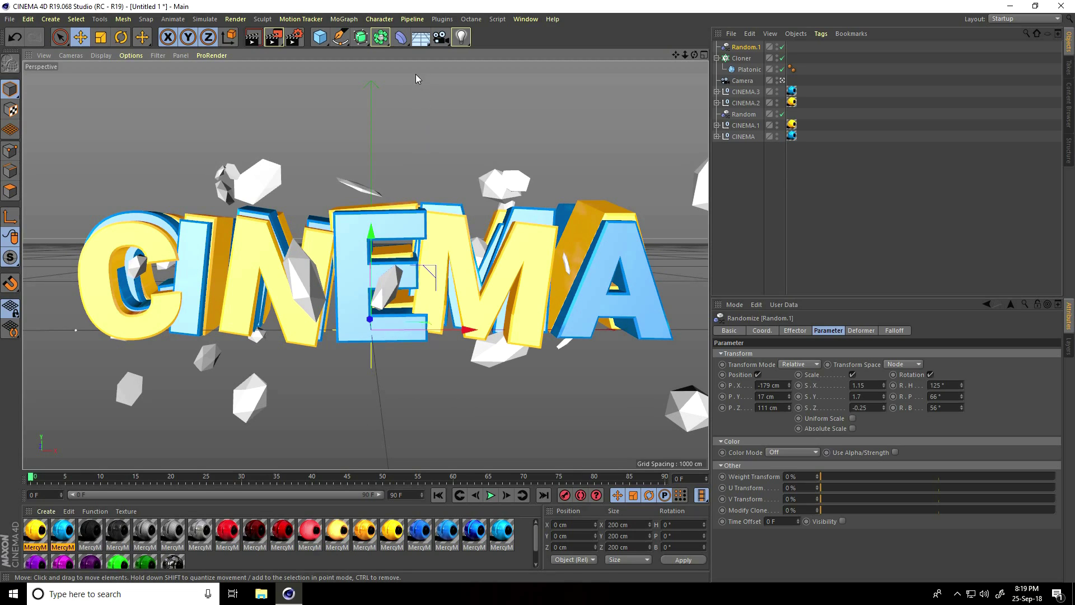
Step: Add a second Platonic and a Displacer deformer, and place the new Platonic under the Displacer
click(320, 38)
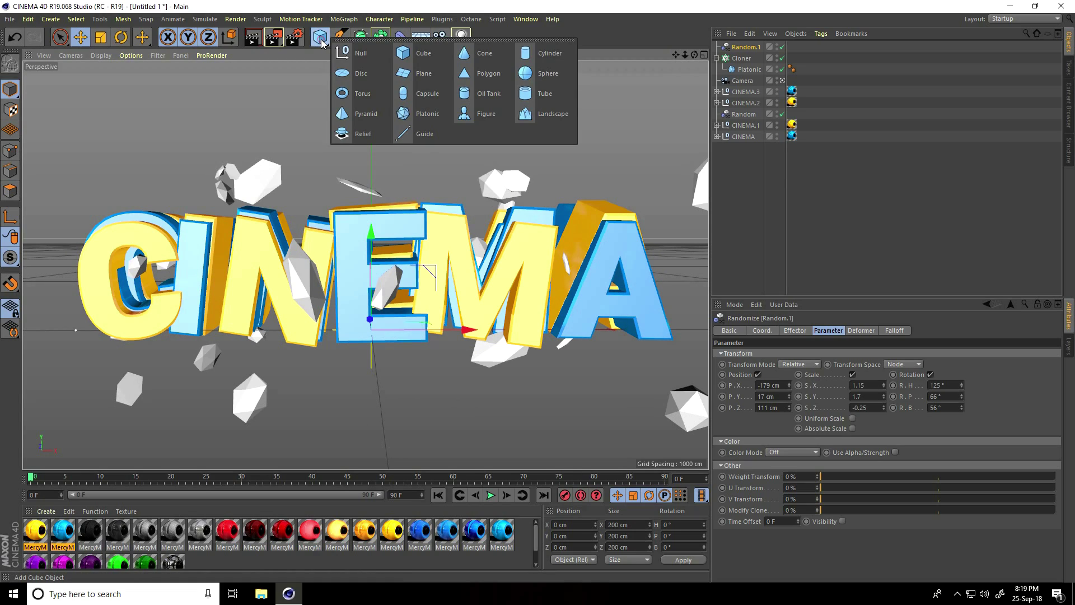
click(425, 114)
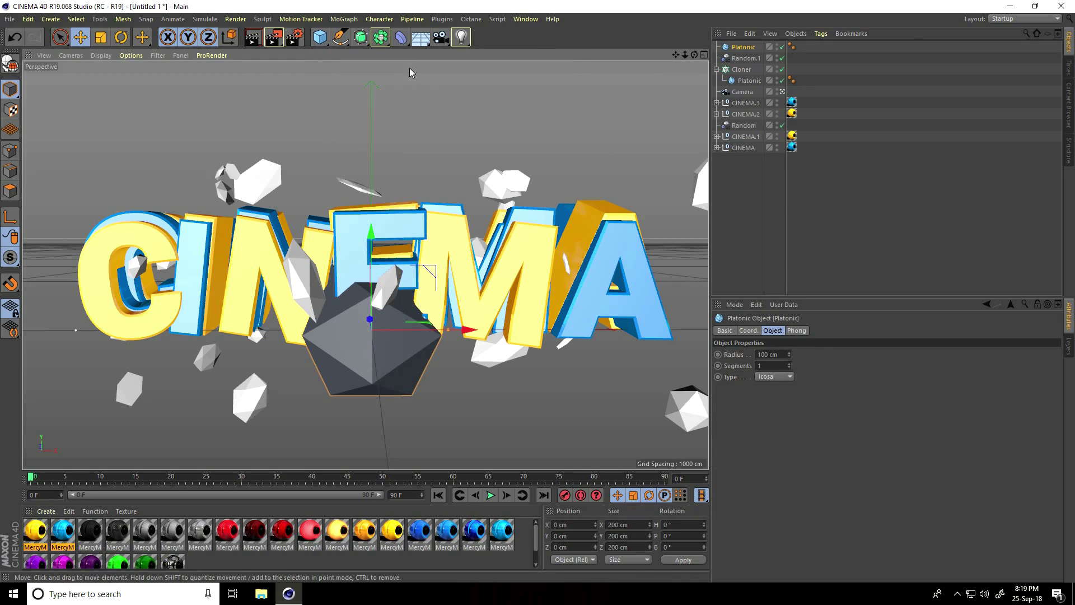
click(402, 43)
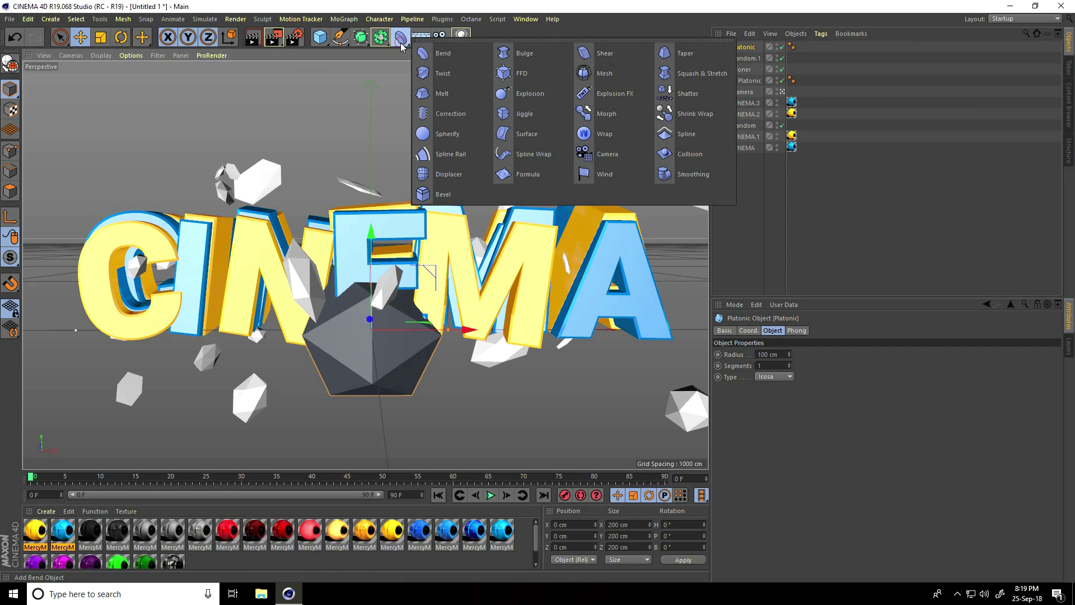
click(449, 174)
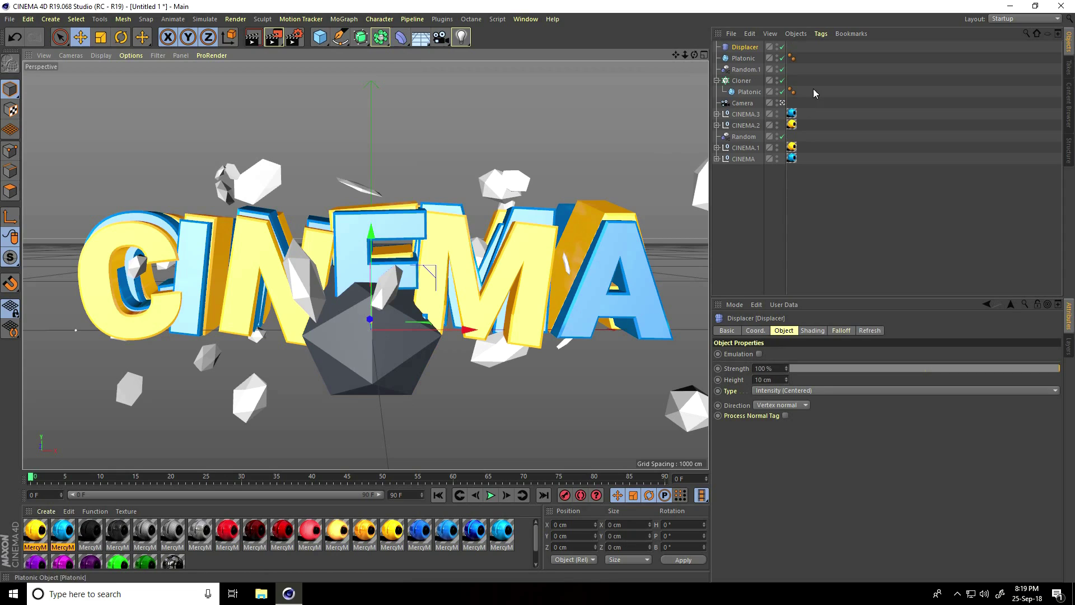
click(744, 59)
drag(746, 50, 744, 49)
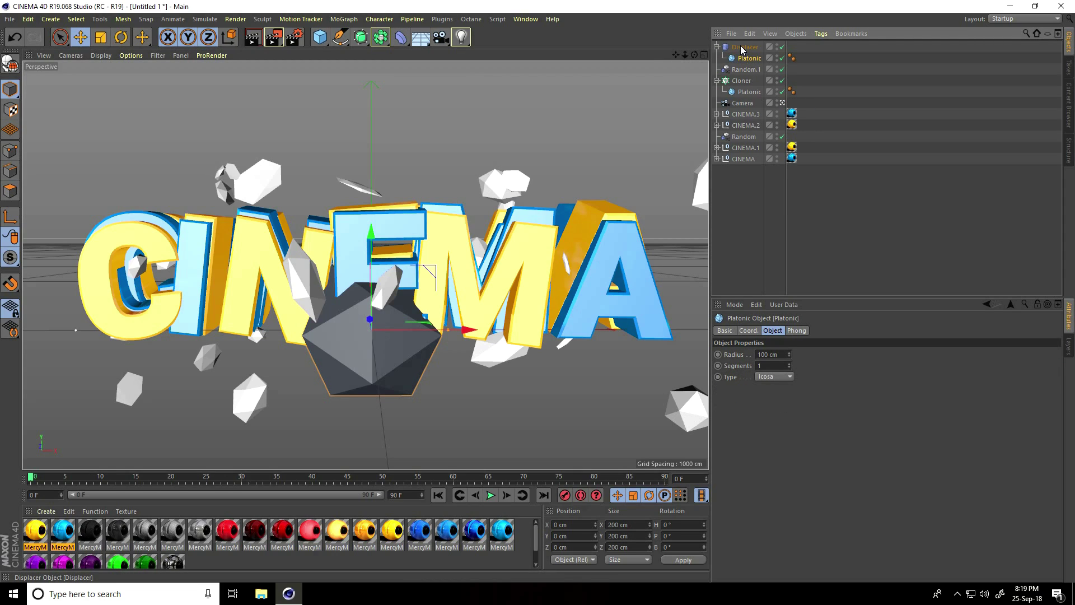
Step: Load a Noise shader into the Displacer's shading
click(743, 48)
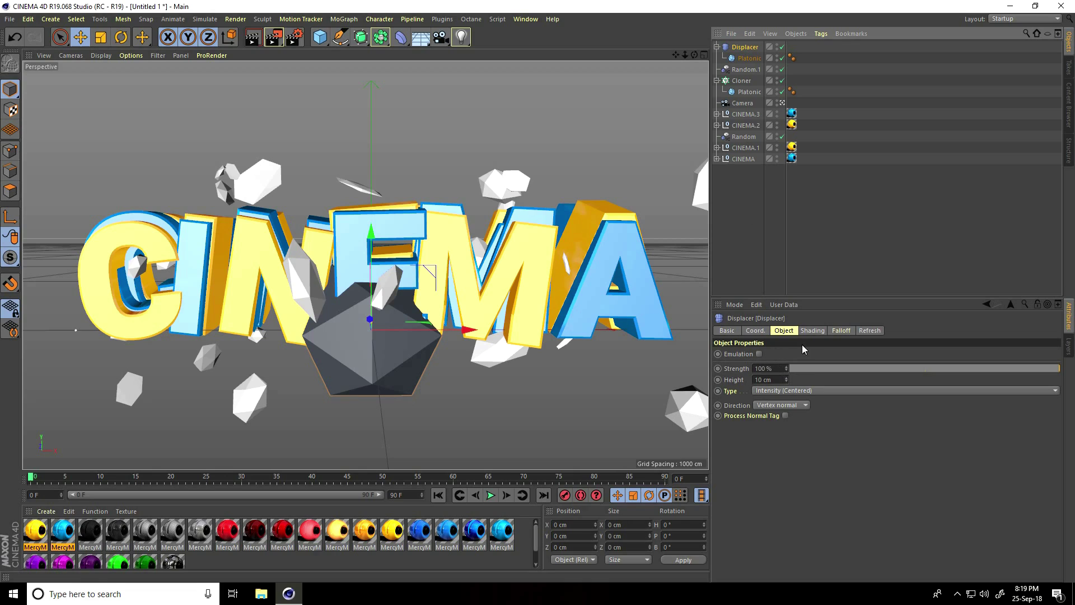
click(812, 331)
click(752, 365)
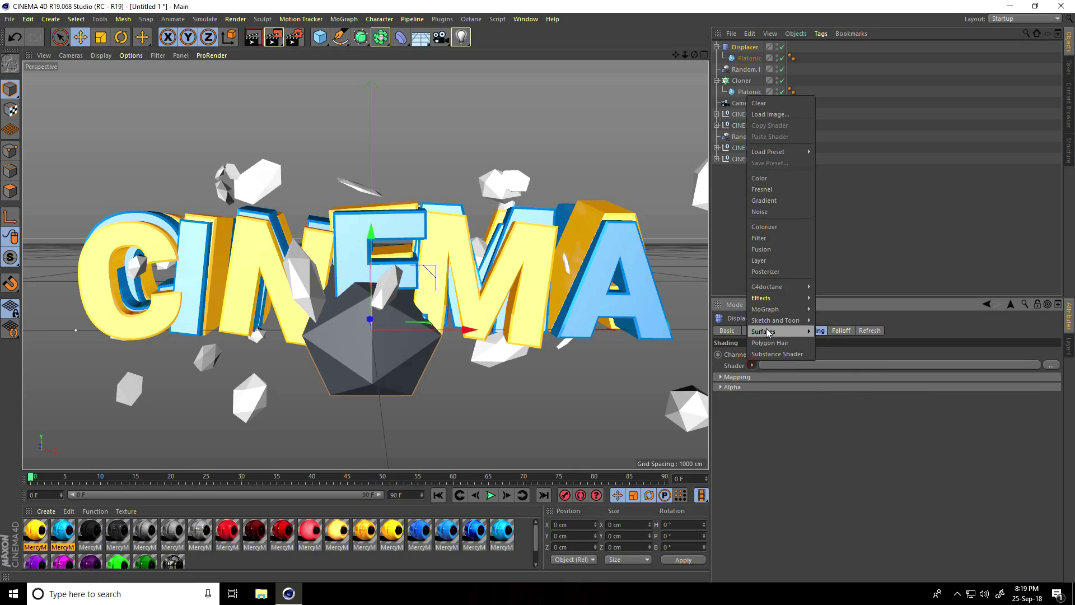
click(772, 211)
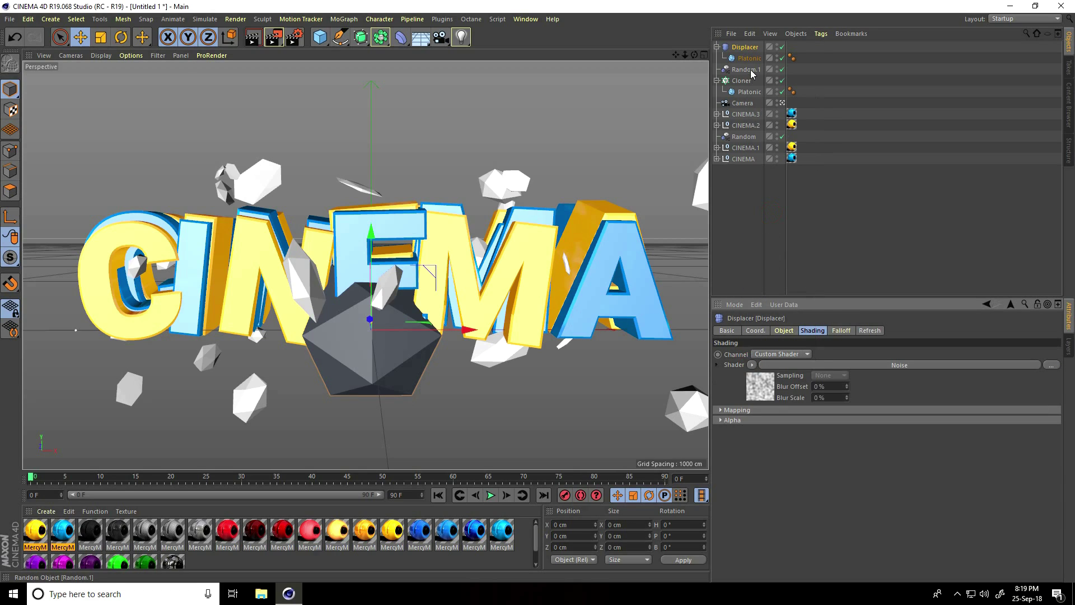
Step: Make the Displacer a child of the large Platonic and set its height to -624 cm
click(783, 331)
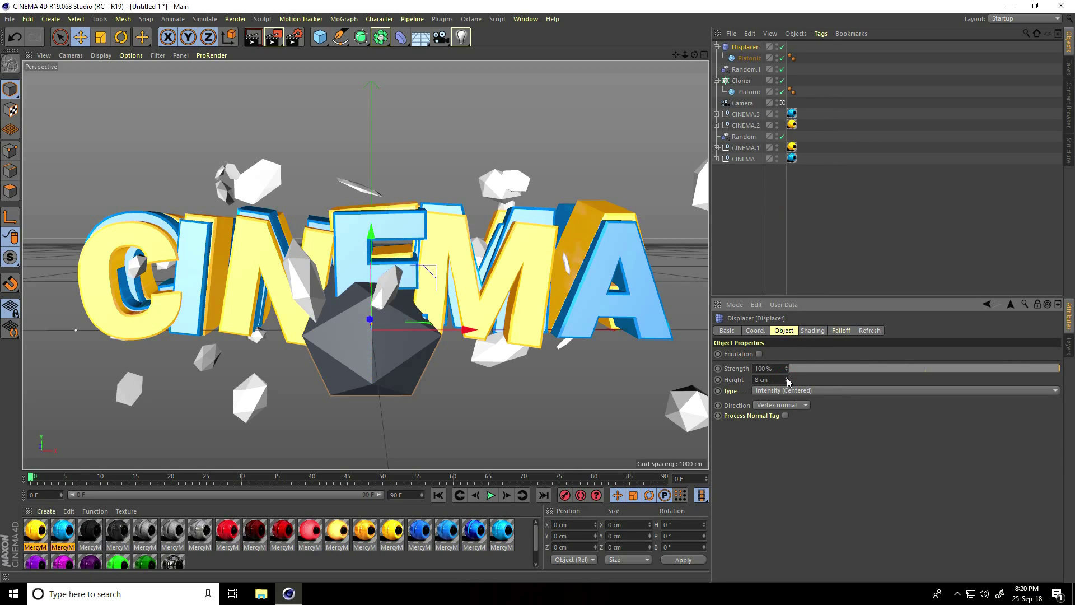
mouse_move(747, 58)
mouse_down()
mouse_move(746, 69)
mouse_move(743, 58)
mouse_up()
drag(785, 379, 786, 379)
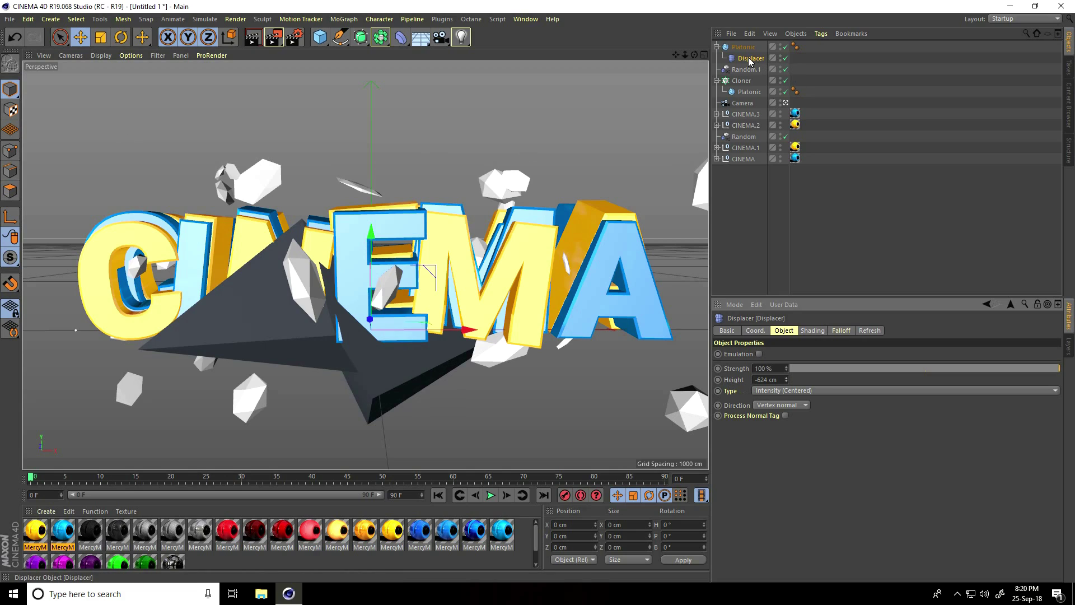
Step: Scale the displaced shape down slightly with the Displacer selected, and leave the camera view
click(104, 41)
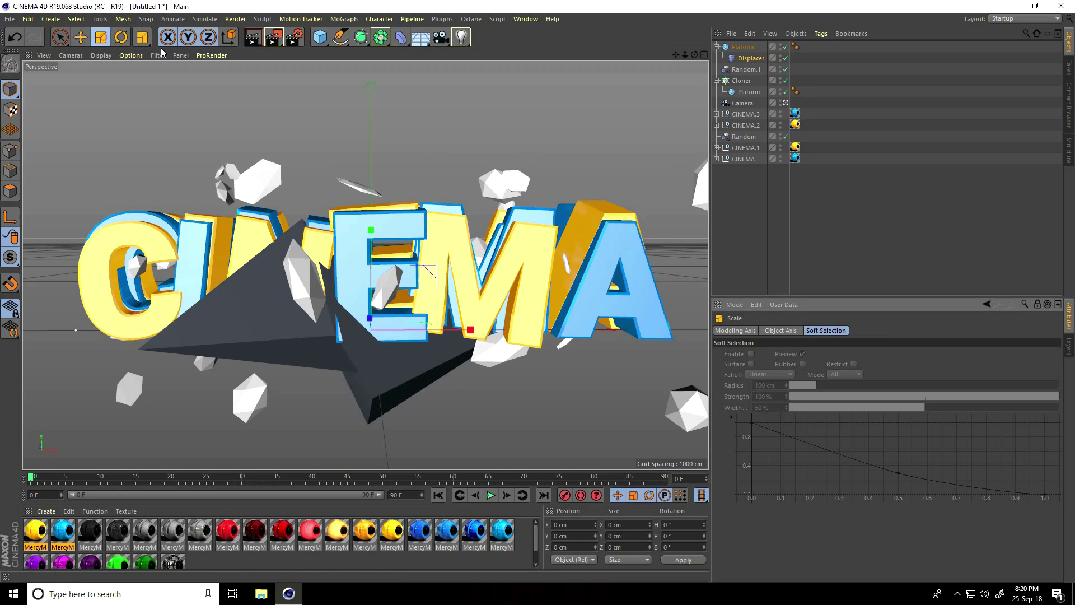
click(751, 58)
drag(689, 83, 442, 127)
drag(402, 182, 375, 220)
click(80, 37)
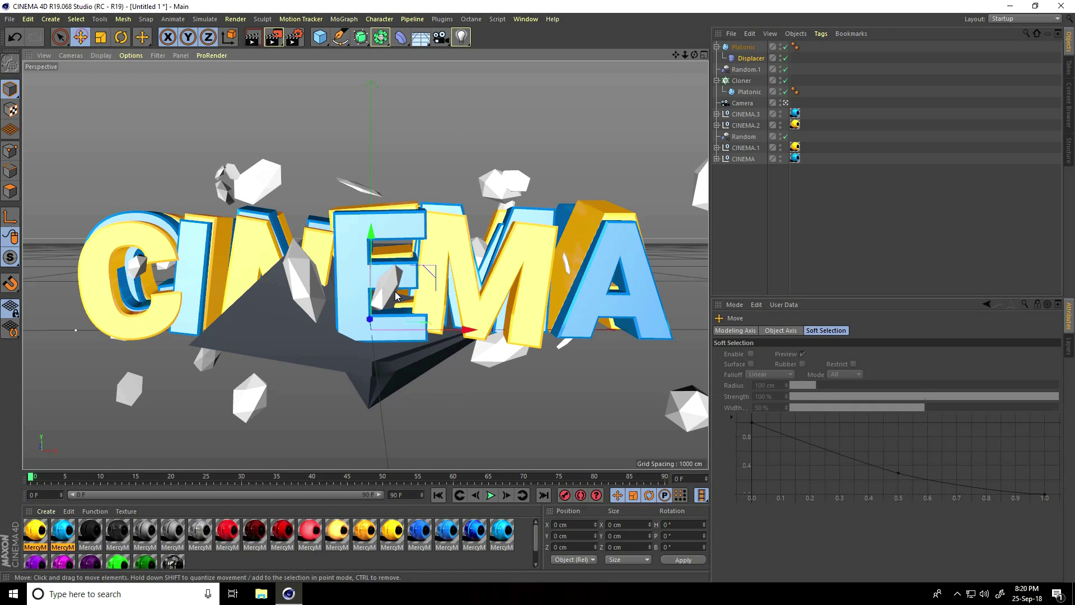
click(786, 102)
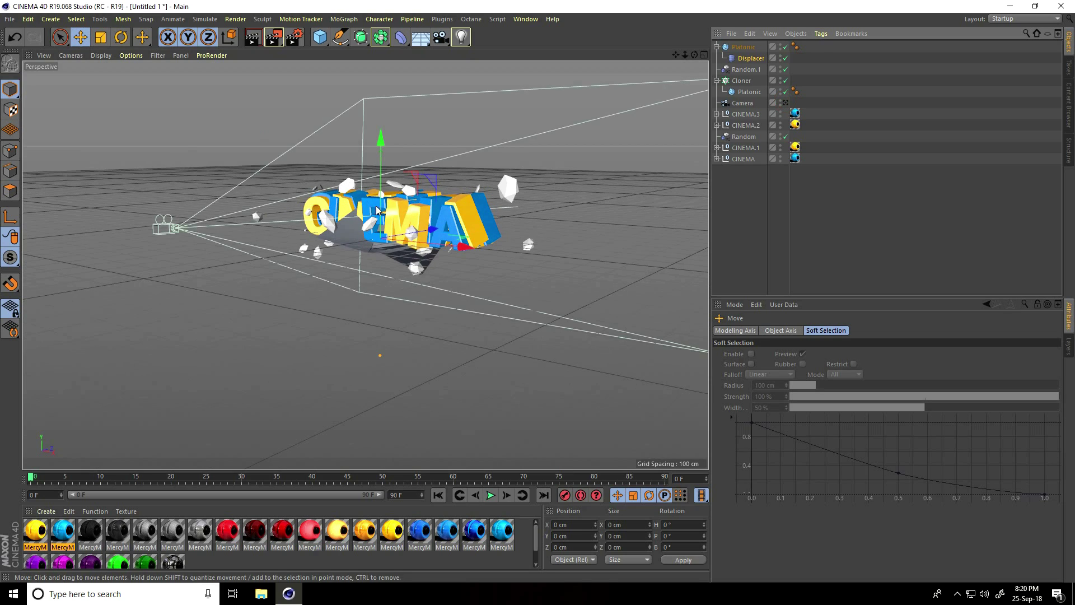
Step: Move the displaced Platonic behind the text to about 110 cm in Y and 230 cm in Z, and return to the camera view
scroll(372, 206, up, 5)
alt+drag(458, 169, 375, 274)
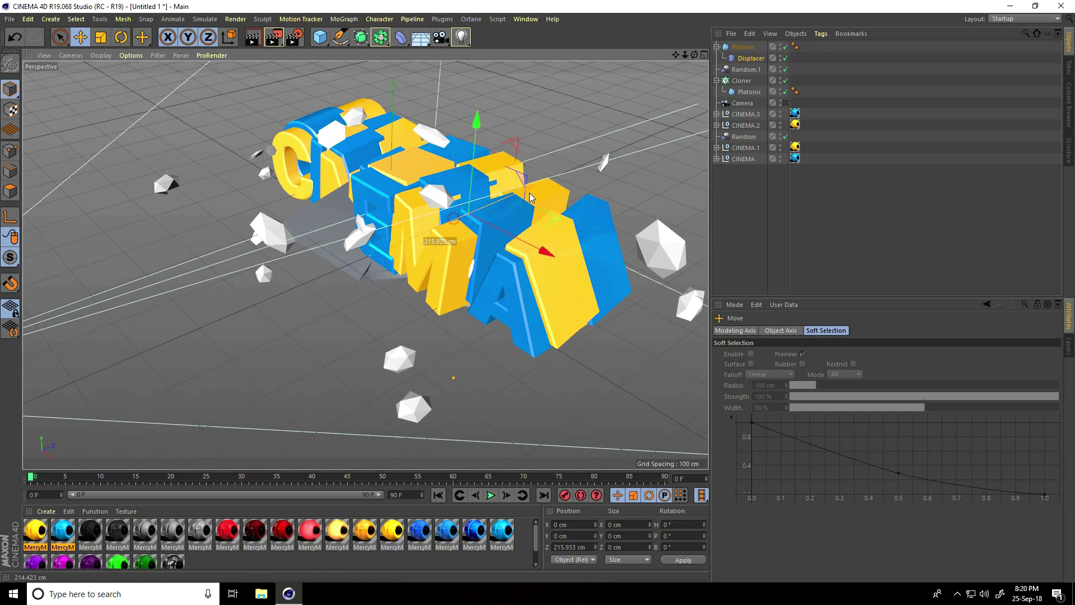
click(364, 263)
drag(458, 219, 534, 185)
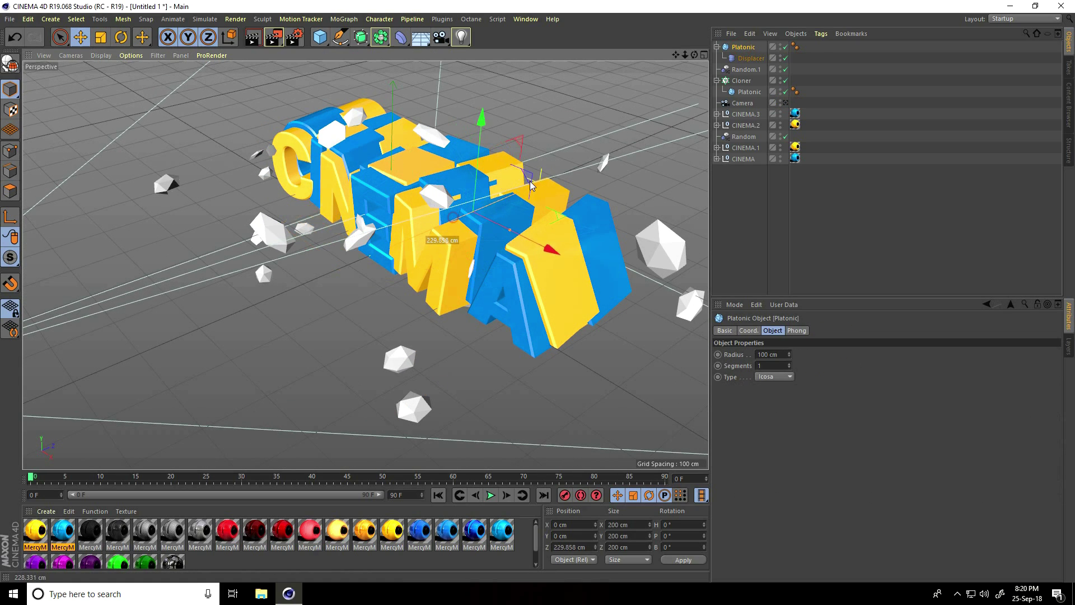
drag(480, 119, 538, 106)
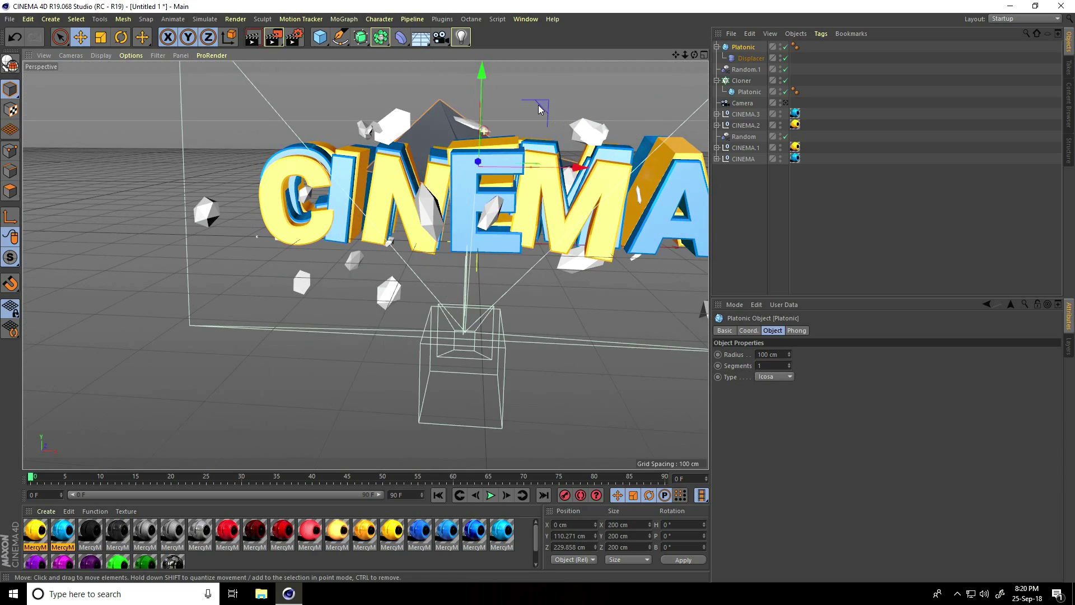
click(785, 103)
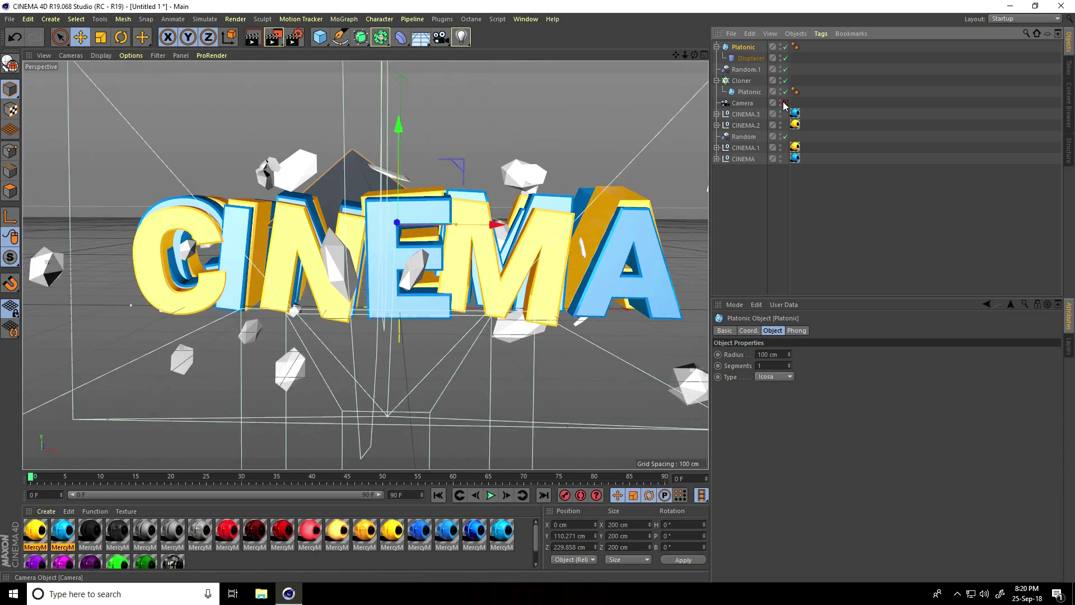
Step: Adjust the Displacer's height slightly and set its Noise shader's global scale to 116%
click(761, 59)
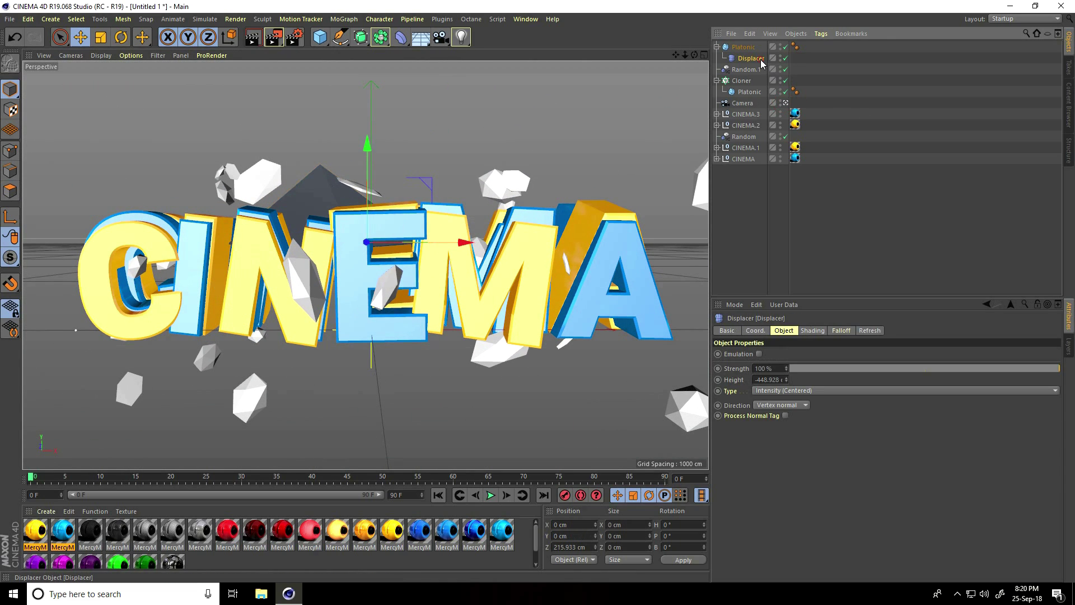
mouse_move(788, 380)
mouse_down()
mouse_move(788, 364)
mouse_move(787, 376)
mouse_up()
click(813, 330)
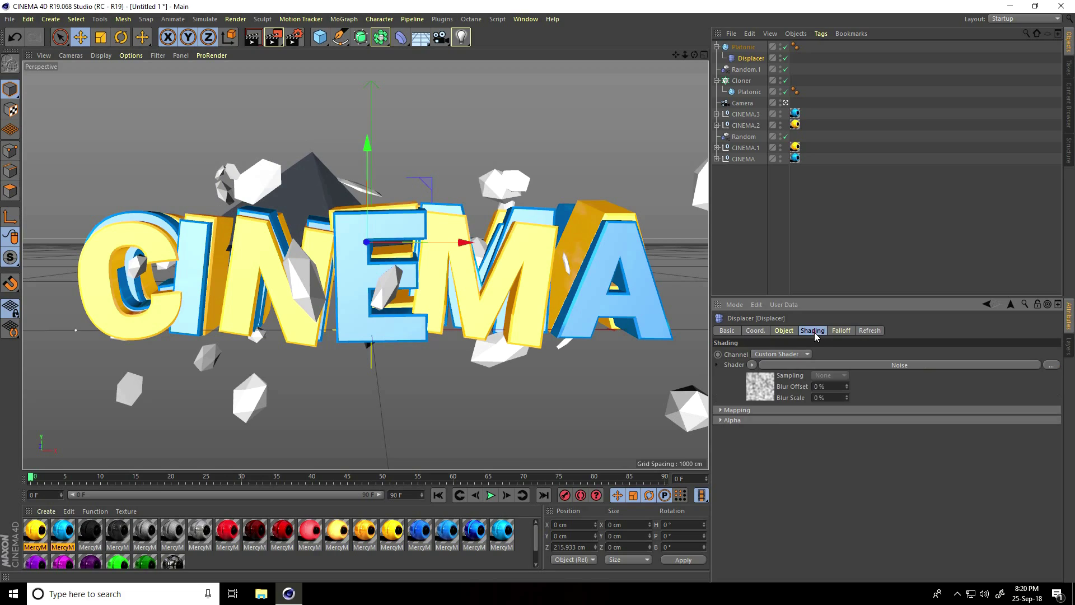
click(770, 384)
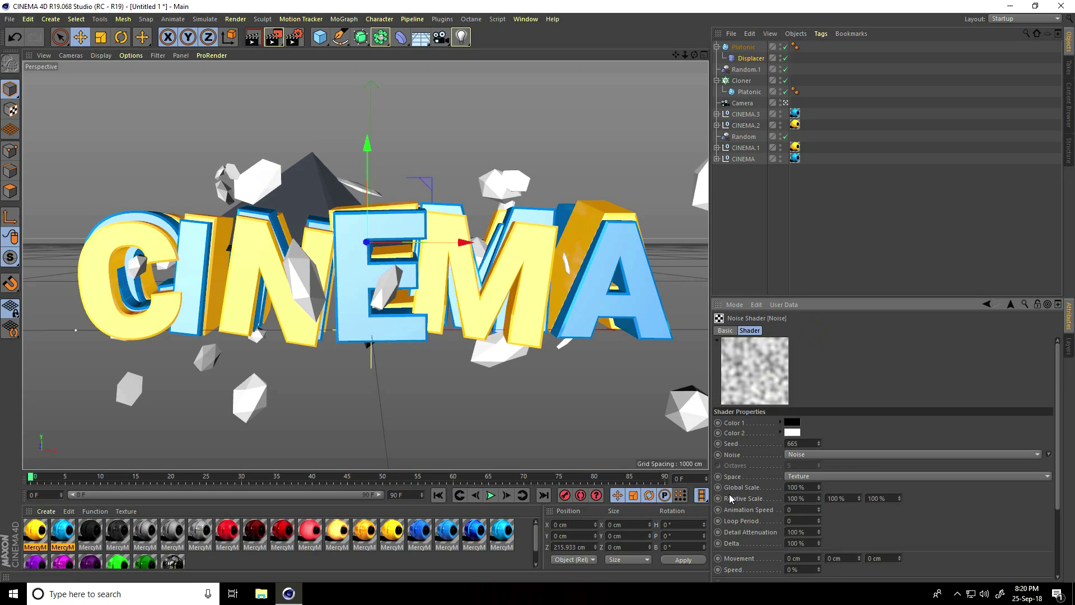
drag(819, 487, 820, 485)
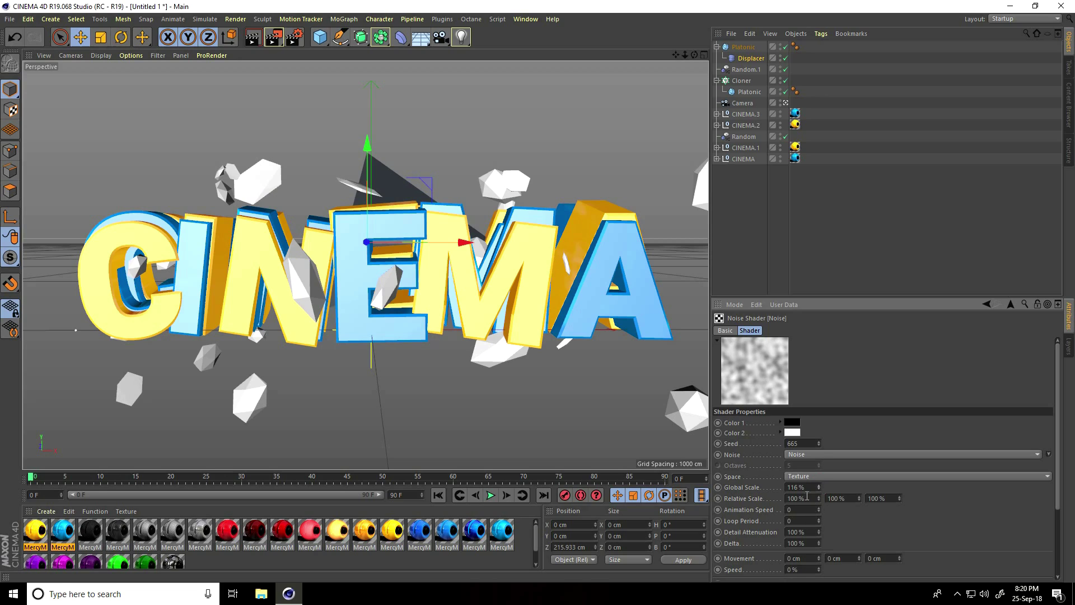
click(987, 305)
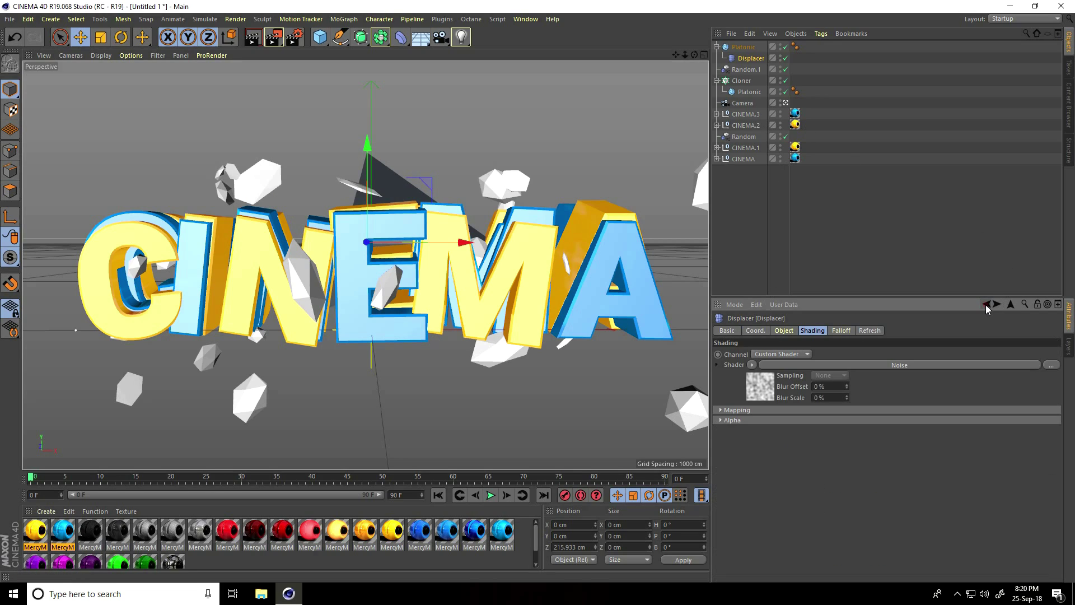
Step: Duplicate the displaced Platonic to about -338 cm in X and scale the copy down to a 92.1 cm radius
click(717, 47)
click(744, 49)
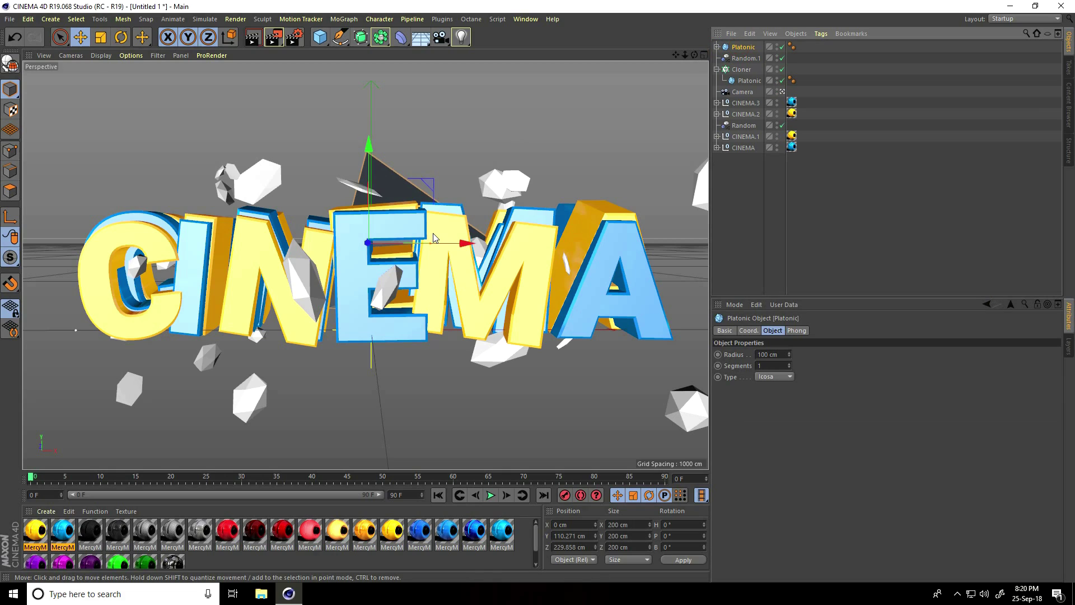
ctrl+drag(435, 242, 264, 258)
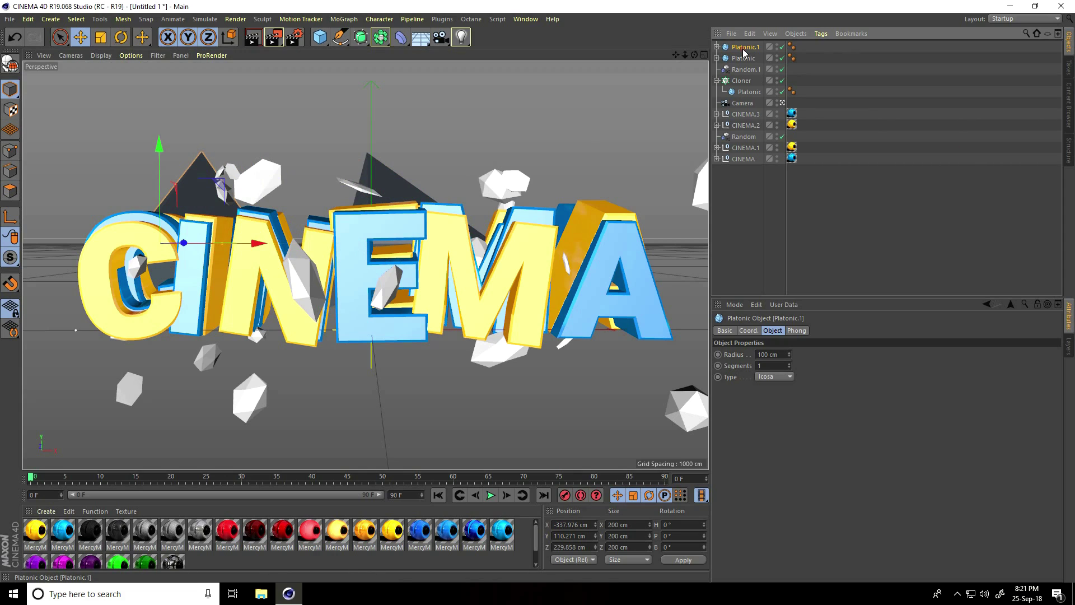
click(99, 39)
drag(311, 127, 283, 144)
key(e)
Step: Place two more copies of the scaled Platonic behind the text at about 334 cm and -137 cm in X, both about 64 cm in Y
click(745, 47)
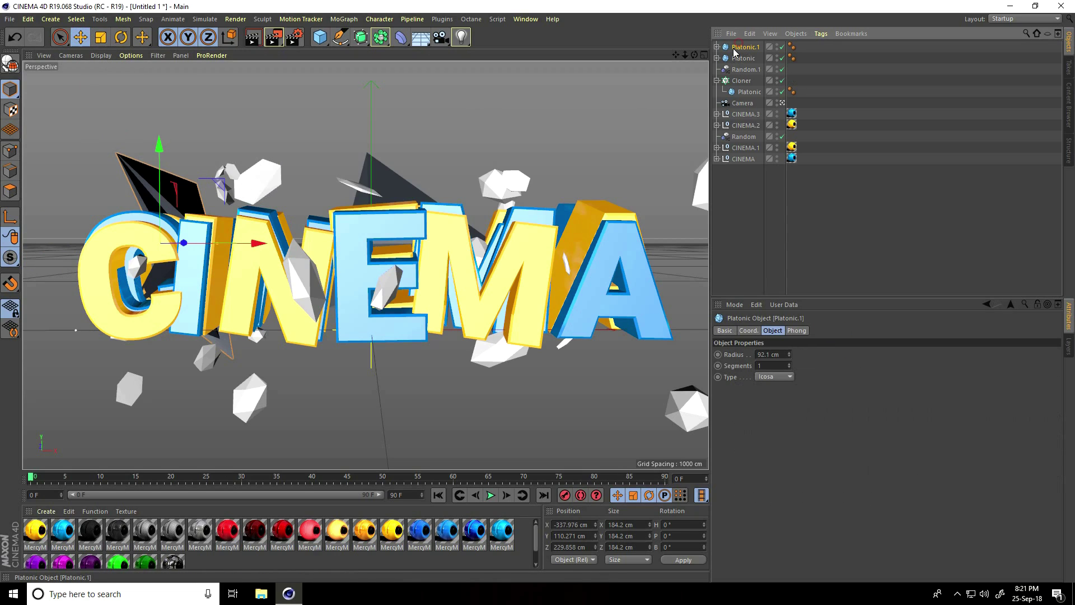
key(ctrl+c)
key(ctrl+v)
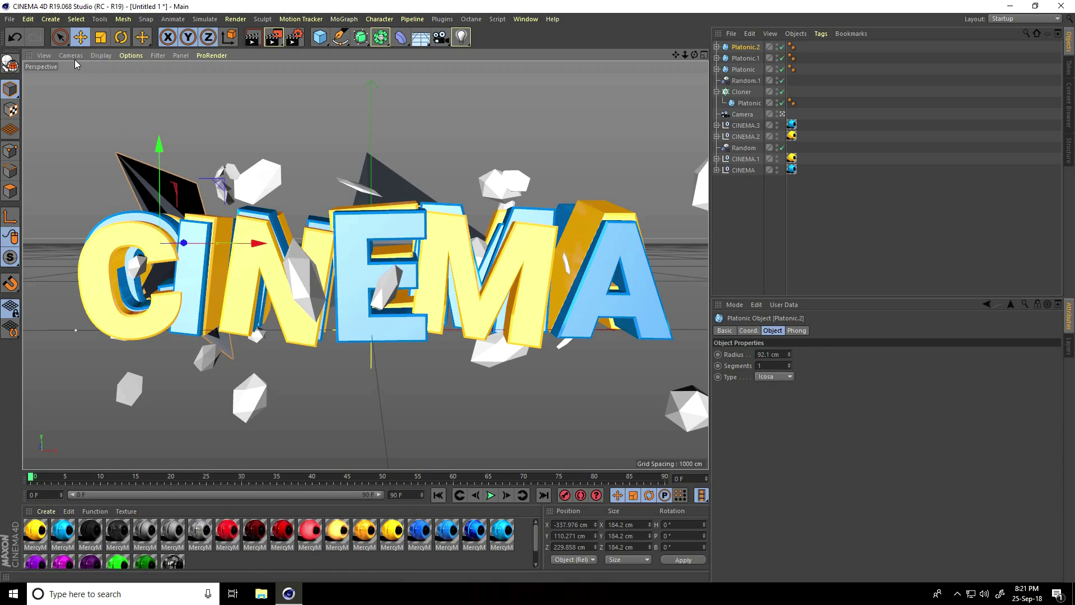
click(81, 37)
drag(321, 250, 677, 268)
drag(574, 147, 576, 175)
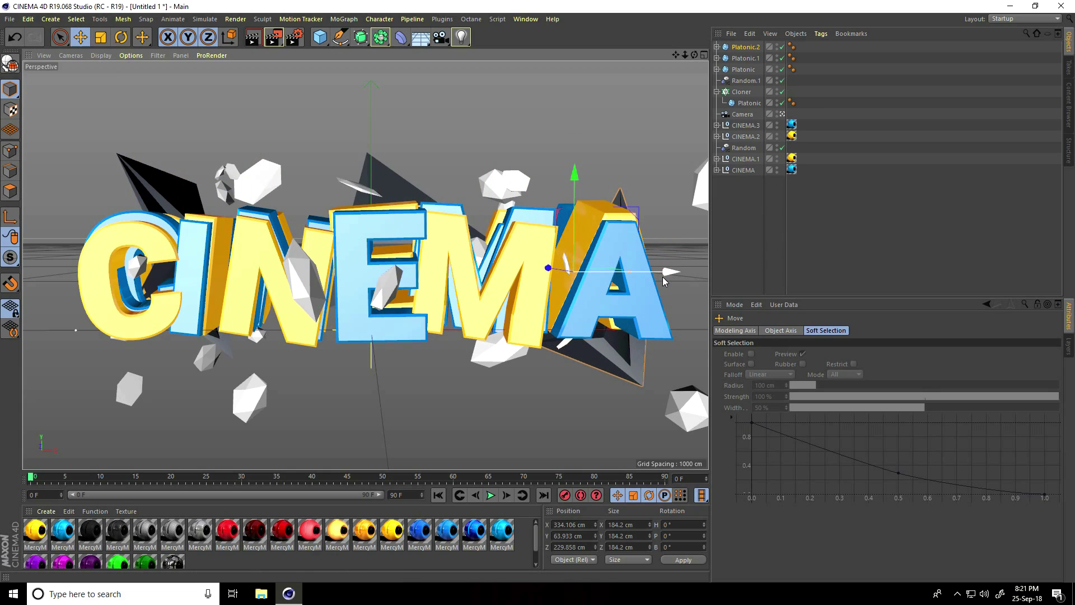
ctrl+drag(663, 277, 375, 291)
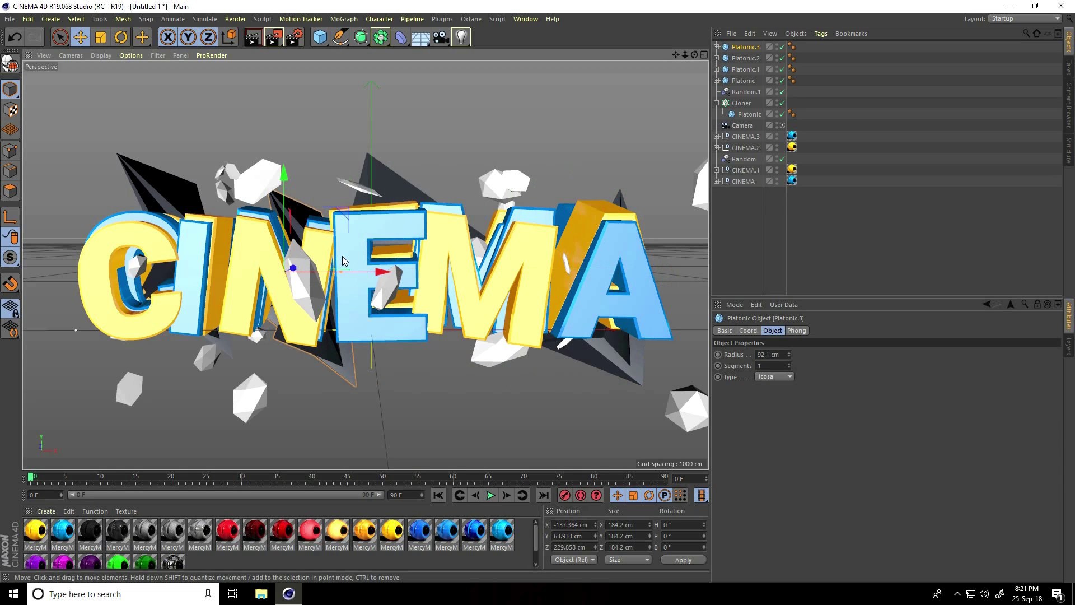
Step: Add a Null object and group the four displaced Platonics under it
click(739, 82)
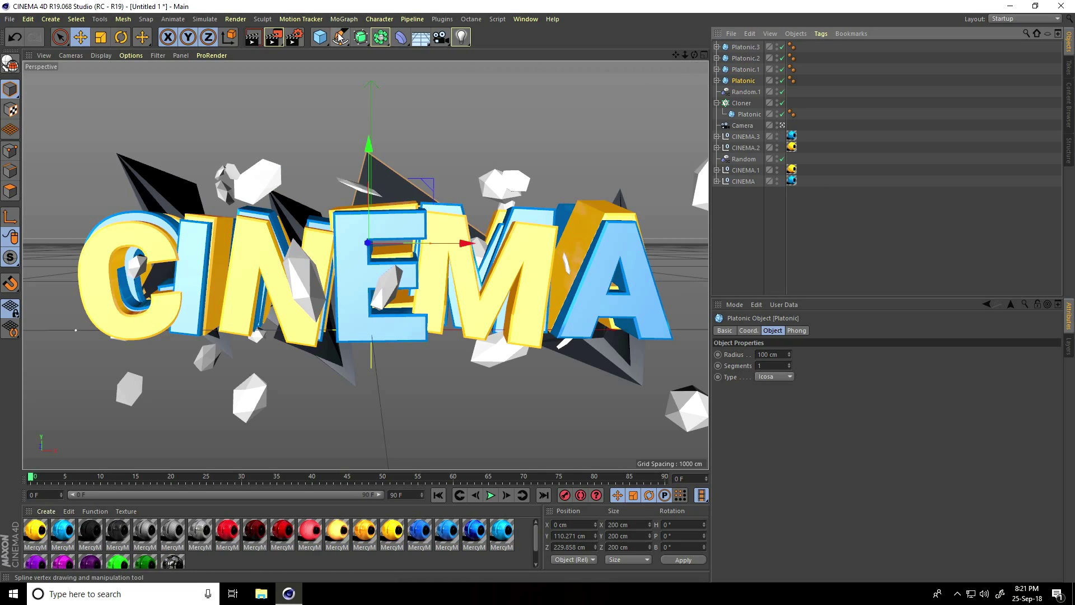
click(320, 37)
click(347, 55)
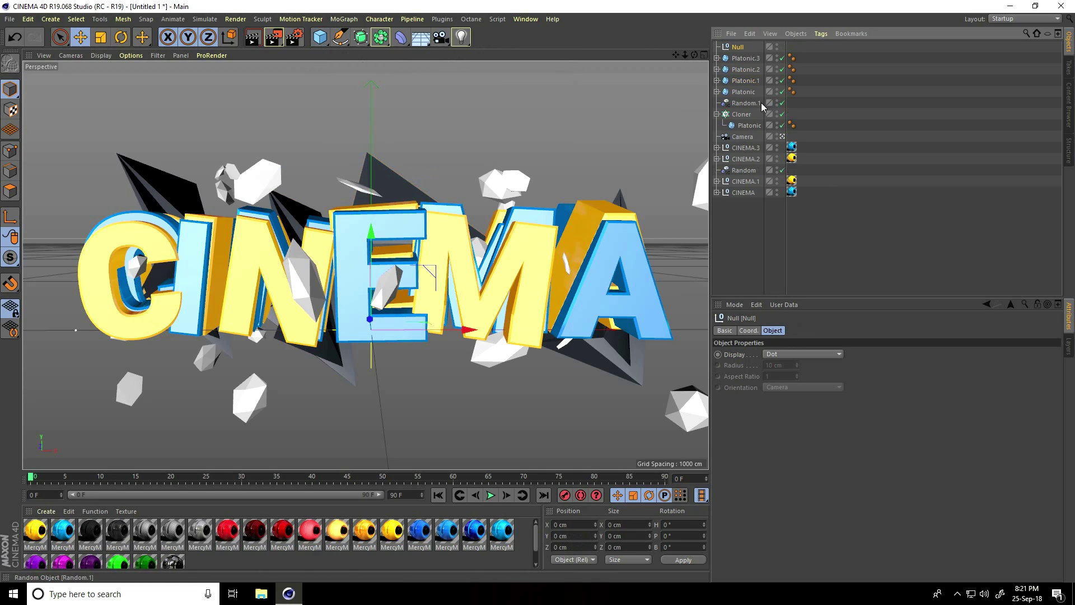
shift+click(745, 60)
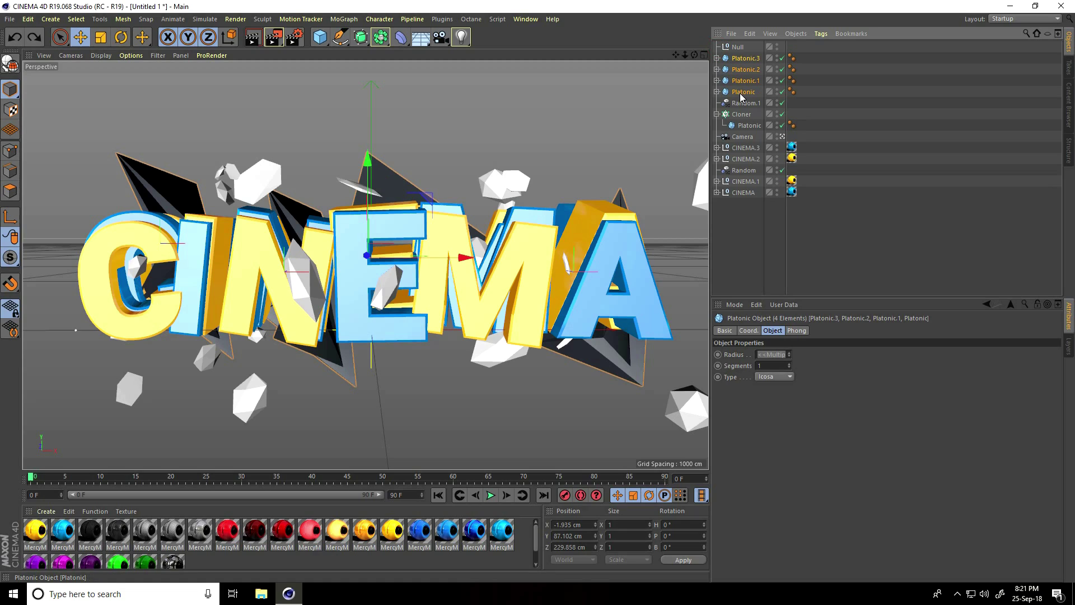
drag(738, 49, 737, 51)
click(737, 52)
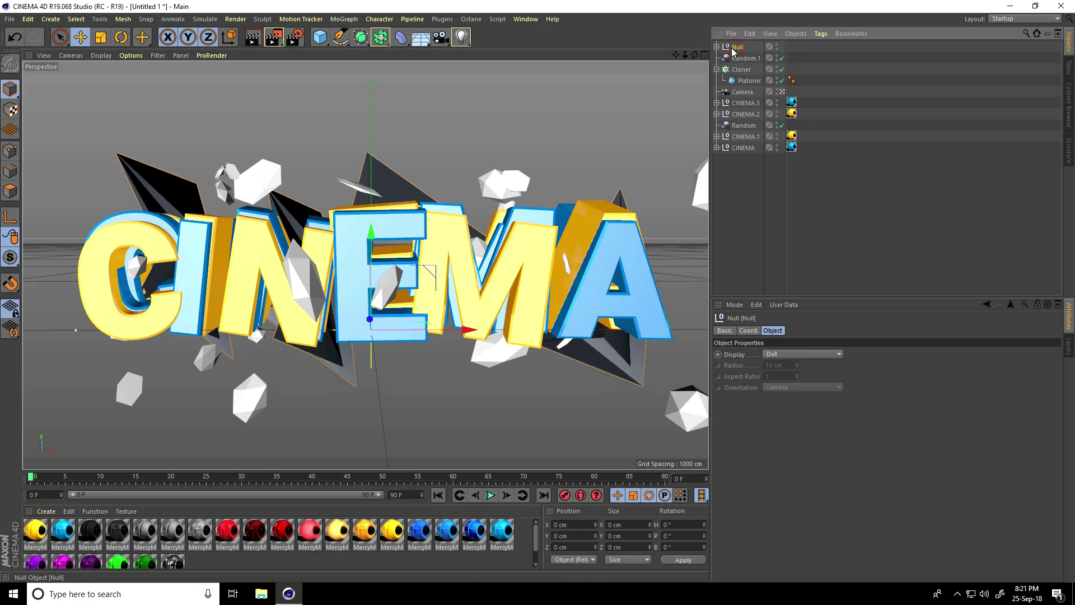
Step: Duplicate the Null group and place the copy under a new Atom Array
key(ctrl+c)
key(ctrl+v)
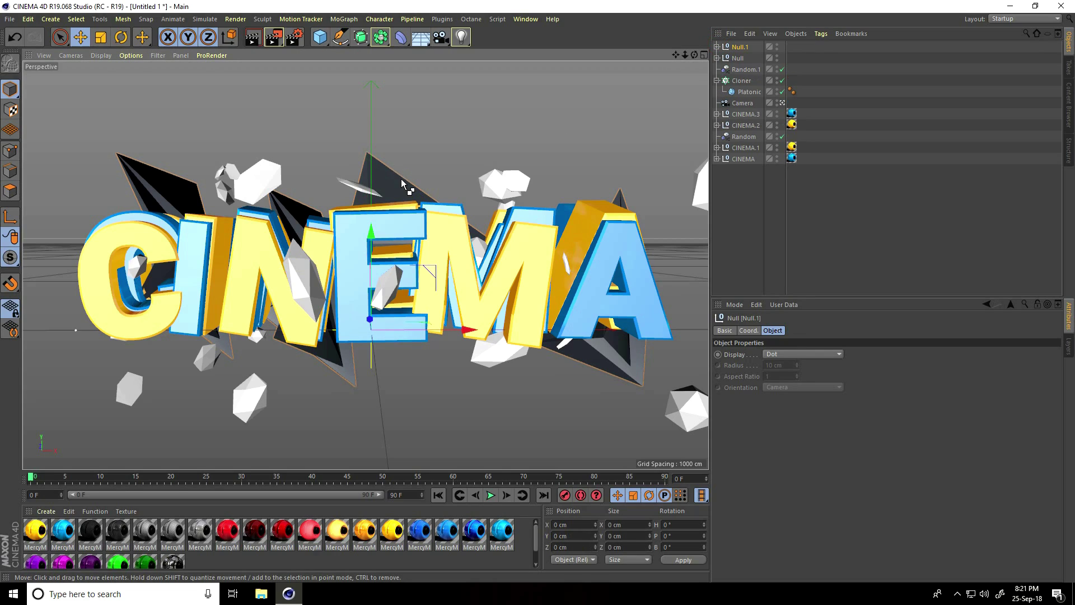
click(381, 37)
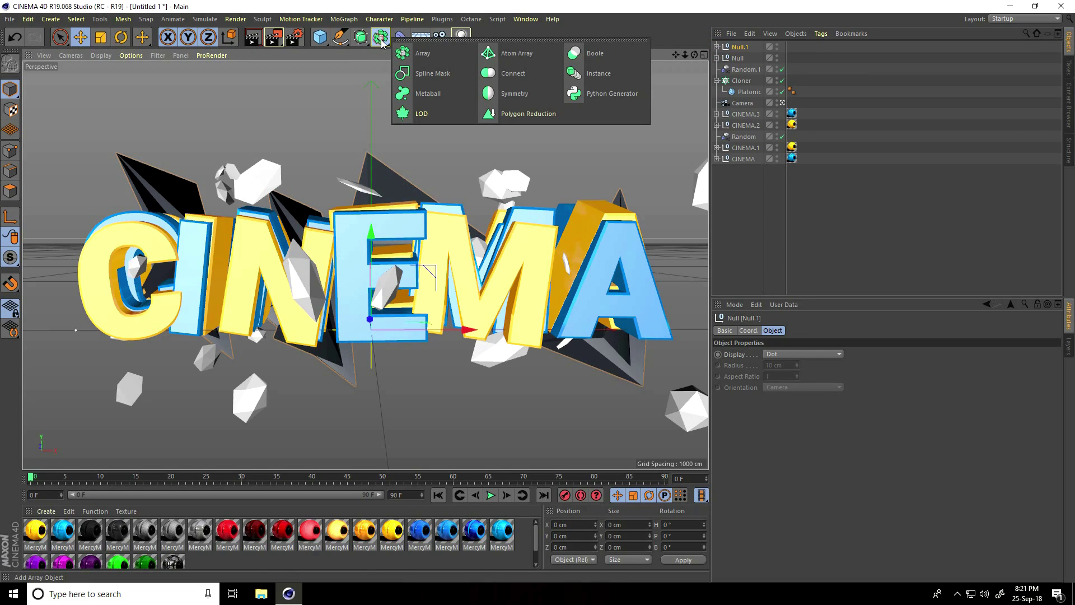
click(514, 53)
click(738, 59)
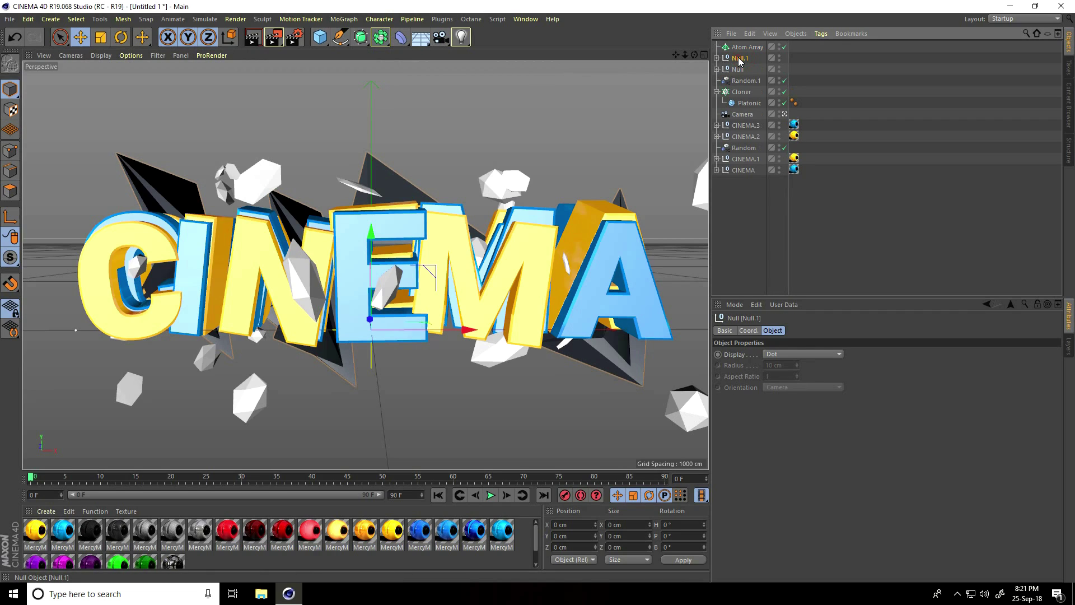
drag(739, 48, 739, 48)
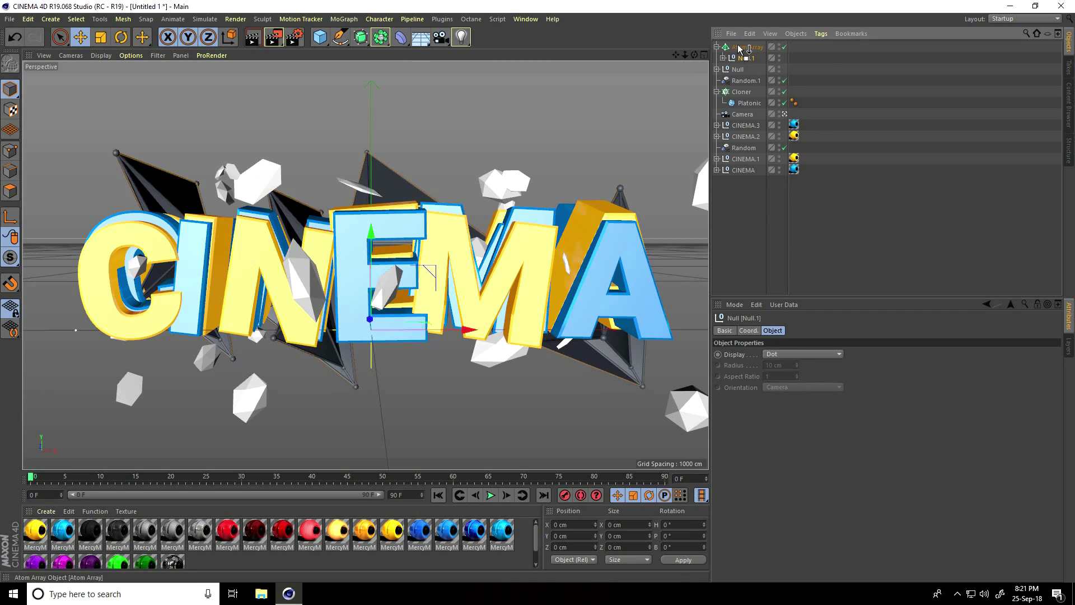
Step: Rotate the Atom Array to a heading of 200°
click(741, 47)
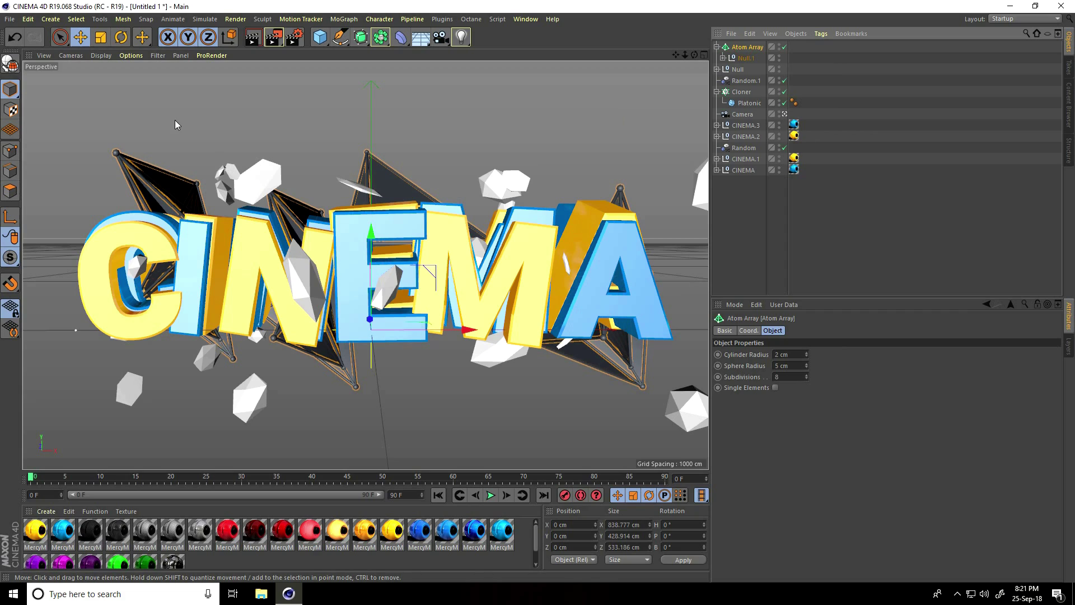
click(121, 37)
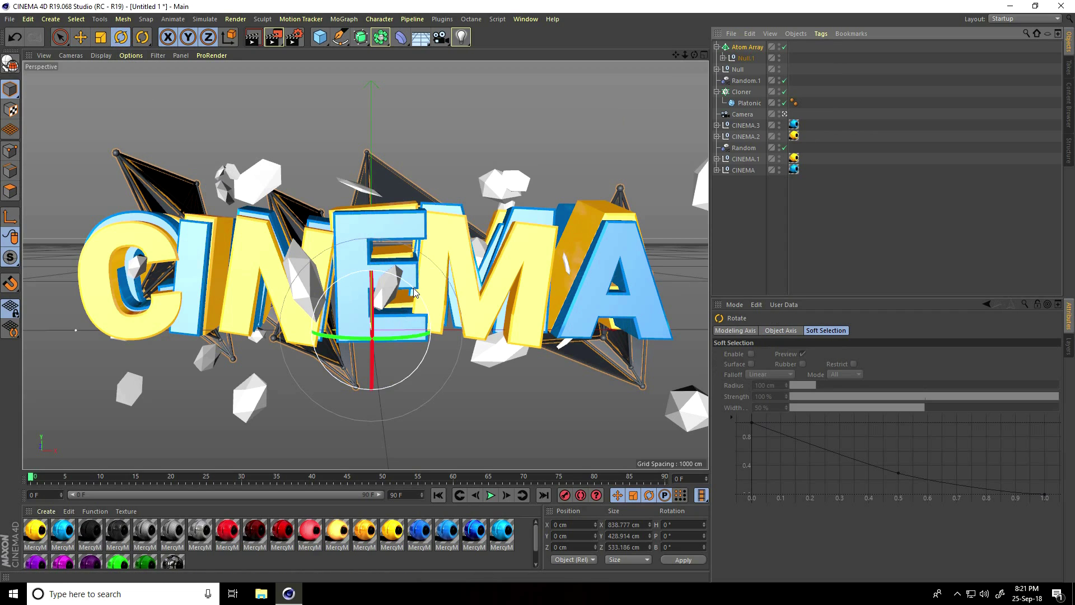
drag(342, 338, 612, 321)
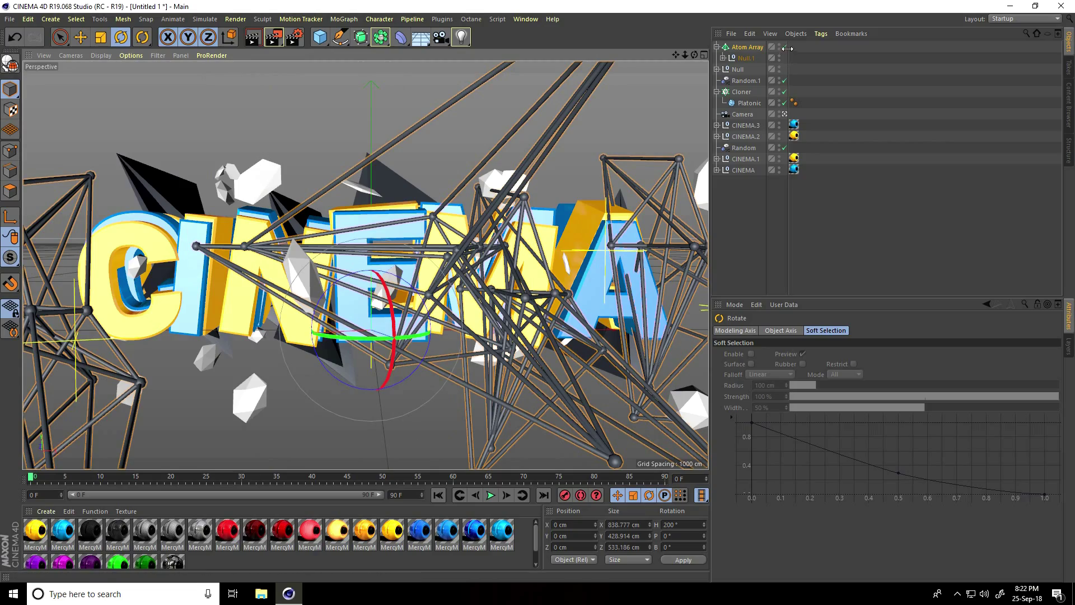
Step: Move the Atom Array behind the text to about -71 cm in X and 504 cm in Z, finishing in the camera view
click(785, 114)
alt+drag(448, 213, 222, 144)
click(81, 37)
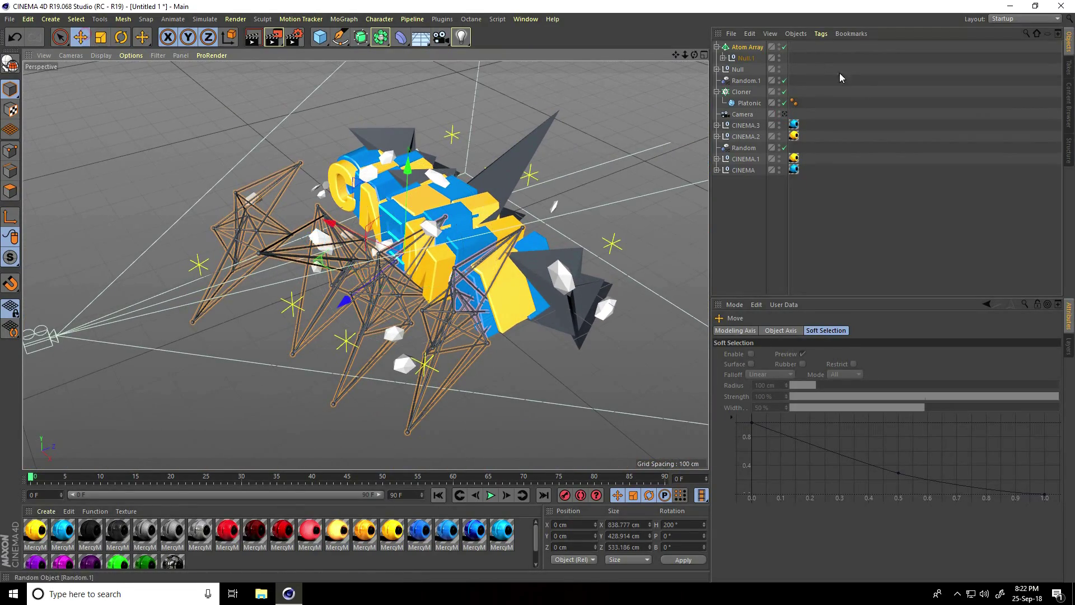
click(354, 268)
drag(350, 312, 456, 246)
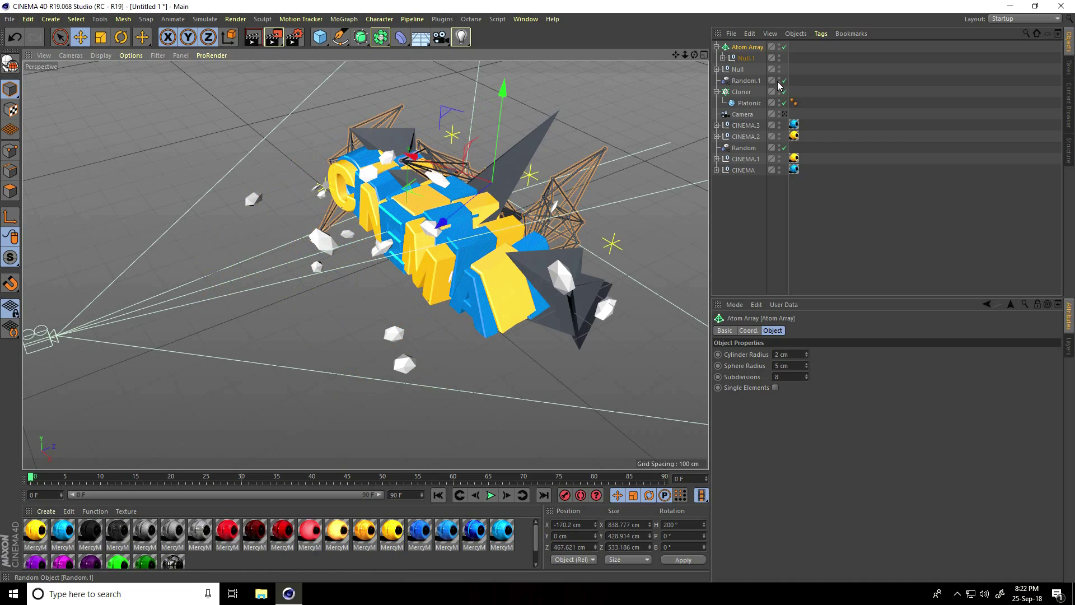
click(785, 114)
drag(246, 310, 291, 292)
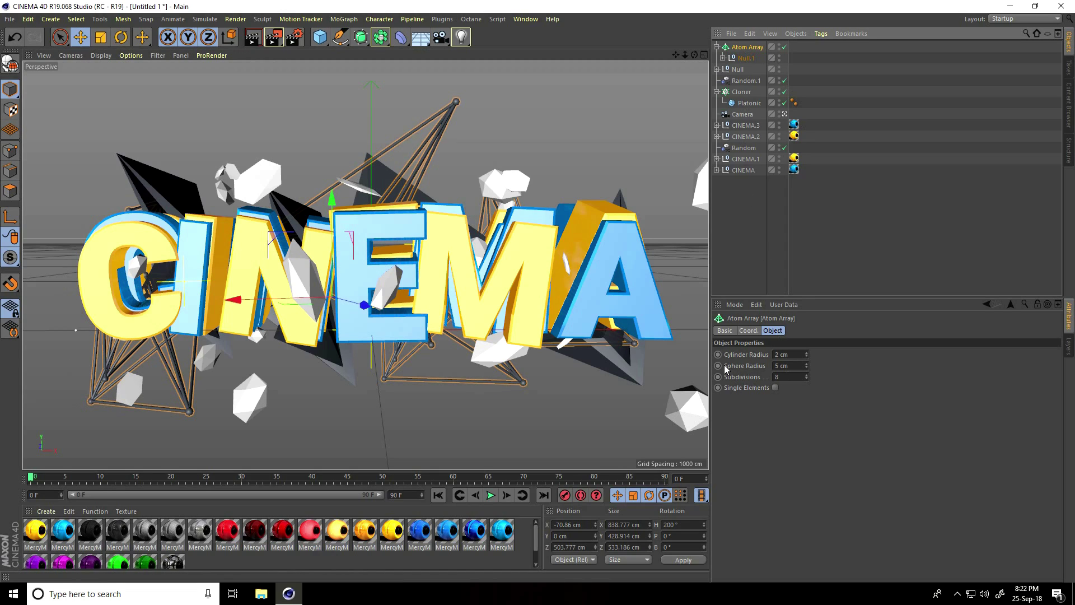
Step: Set the Atom Array's sphere radius to 2 cm and deselect it
click(803, 367)
text(2)
key(Return)
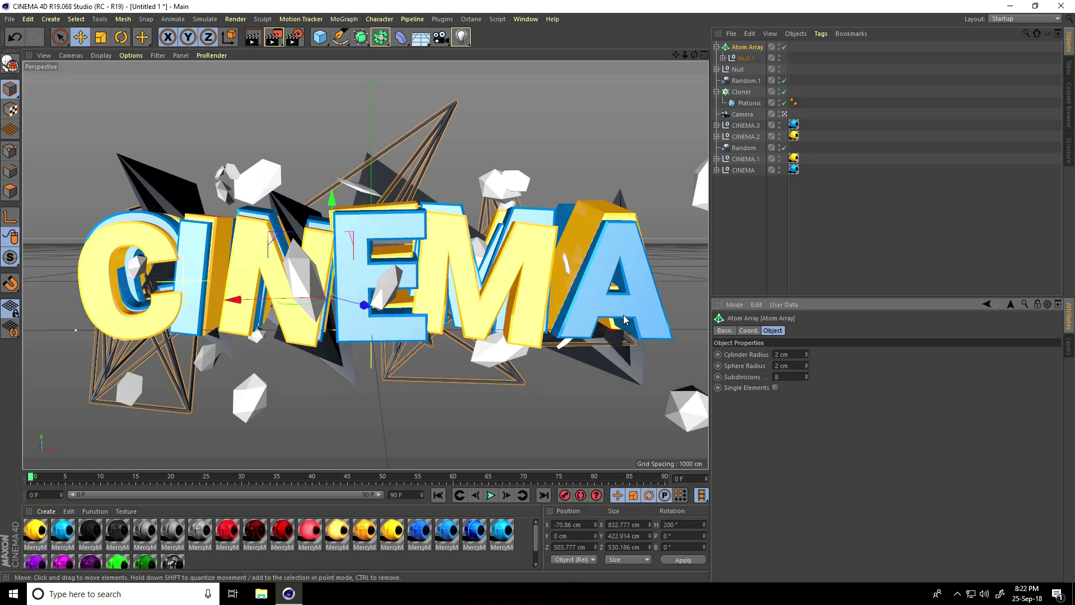
click(487, 162)
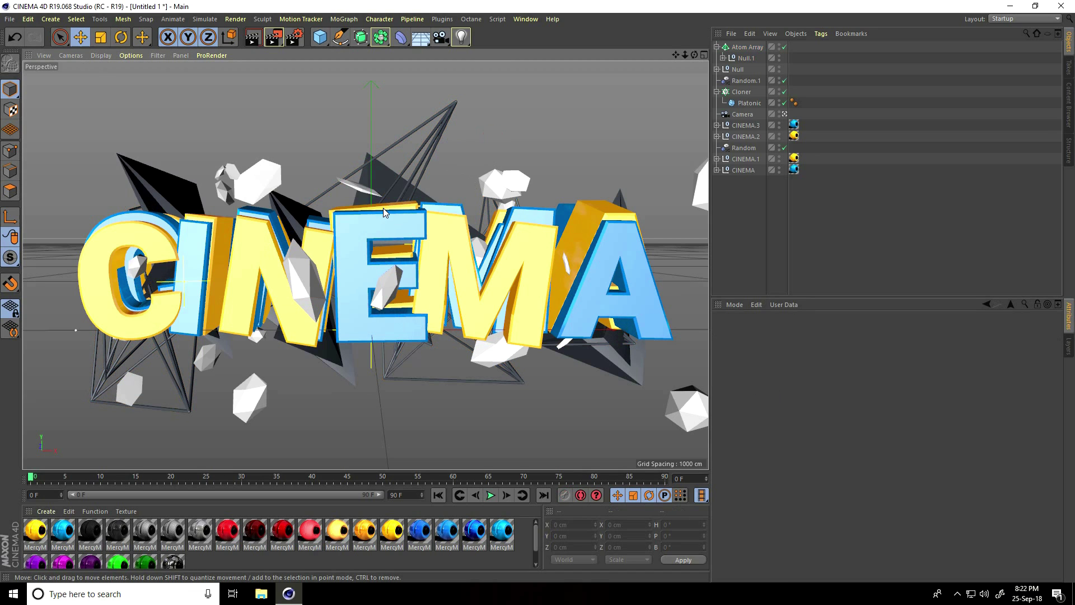
Step: Leave the camera view and apply a yellow MercyMP material to the Cloner holding the small Platonic shards
click(785, 113)
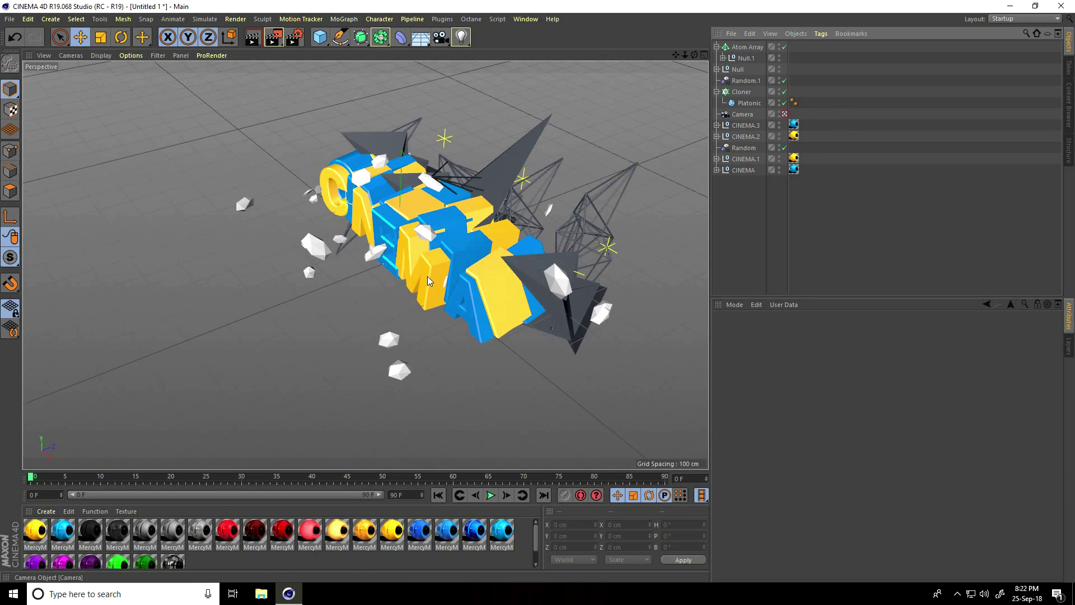
scroll(505, 202, up, 4)
mouse_move(464, 218)
alt+mouse_down()
mouse_move(614, 232)
mouse_move(624, 197)
mouse_move(474, 216)
alt+mouse_up()
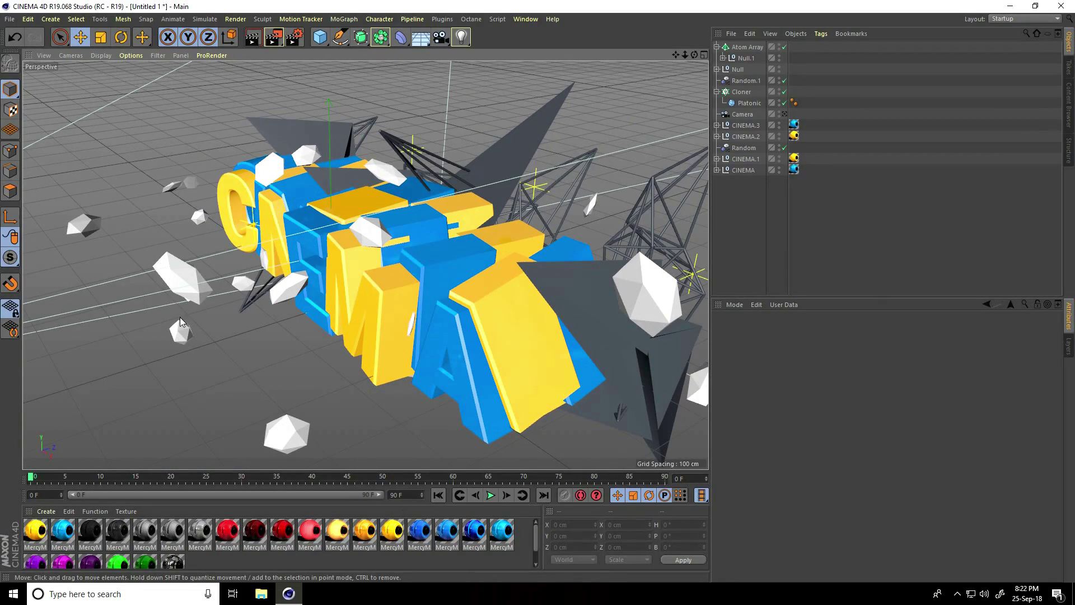
drag(395, 538, 781, 184)
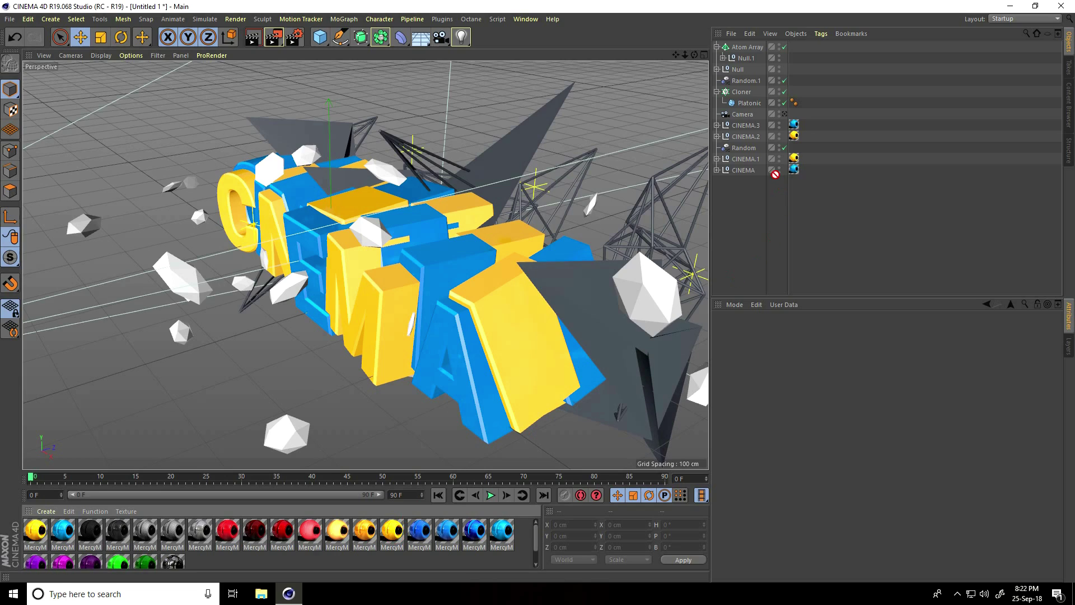
drag(753, 123, 743, 93)
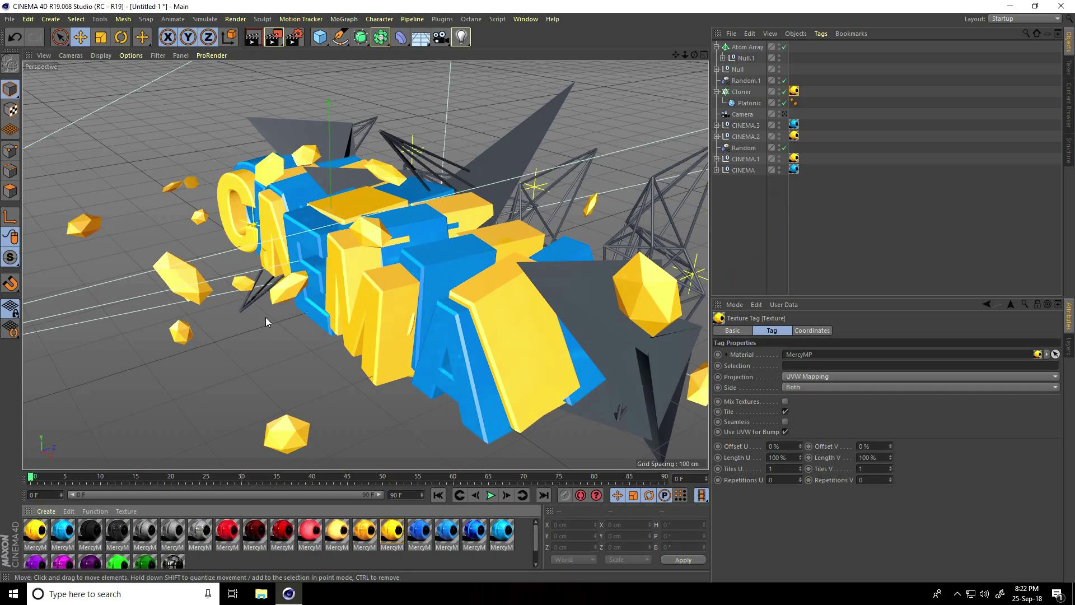
Step: Apply a light blue MercyMP material to the Null with the spikes and a yellow one to the Atom Array, then return to the camera view
alt+drag(277, 349, 174, 305)
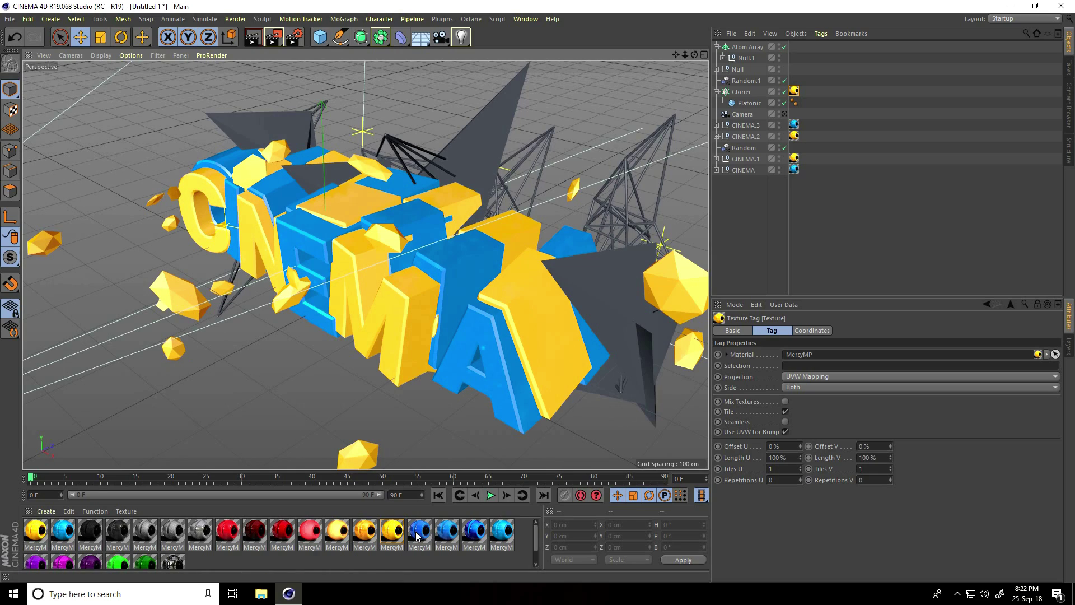
drag(500, 538, 739, 70)
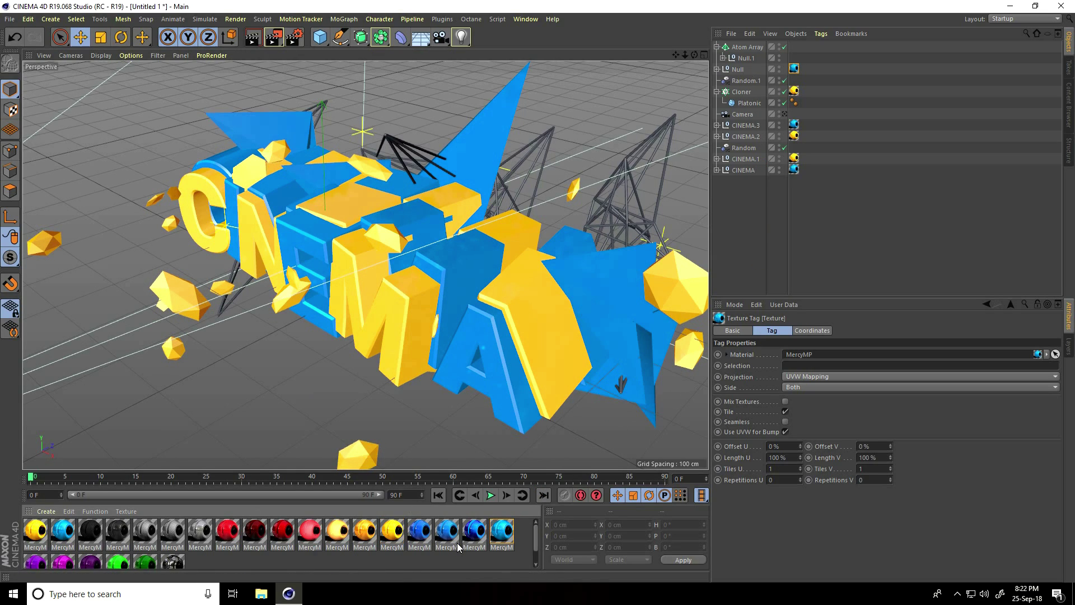
drag(394, 537, 751, 49)
alt+drag(468, 250, 525, 227)
click(784, 115)
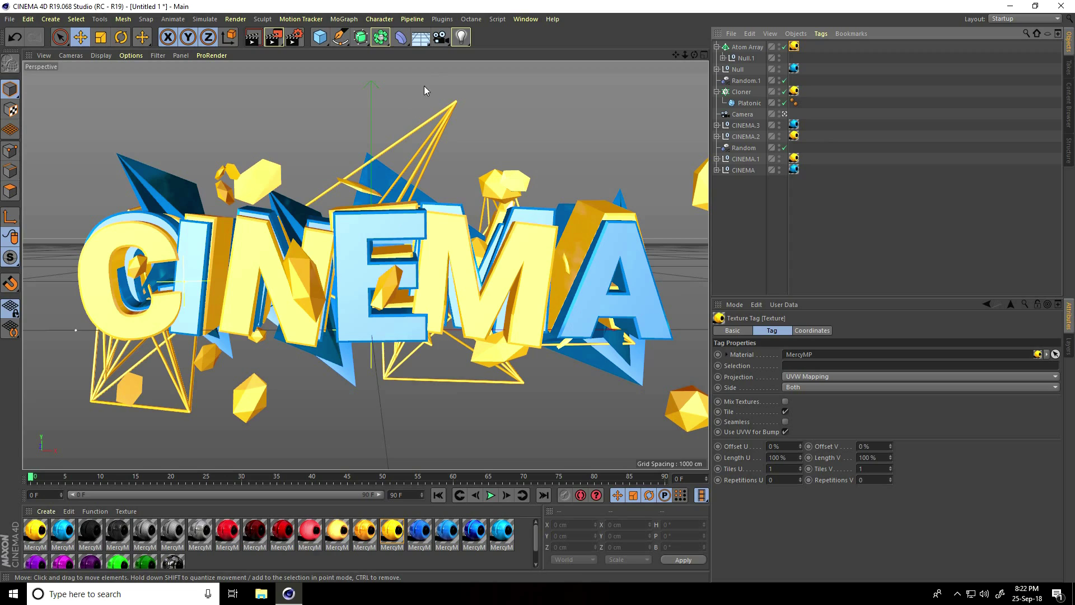
Step: Add a Circle spline with a 1000 cm radius on the XZ plane
mouse_move(340, 37)
mouse_down()
mouse_move(375, 89)
mouse_move(471, 74)
mouse_up()
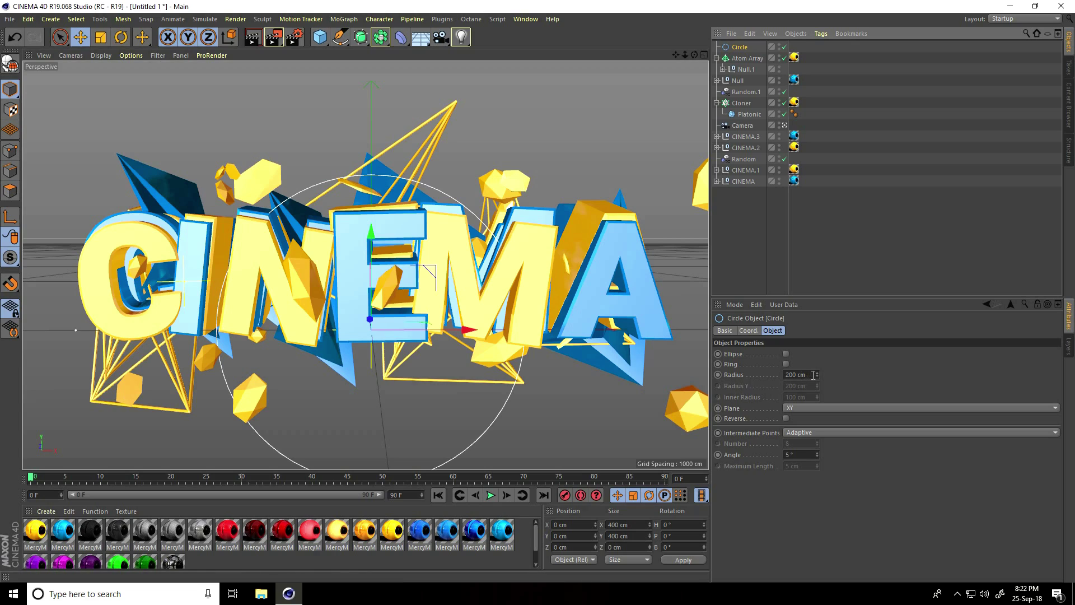
drag(818, 374, 789, 391)
text(1000)
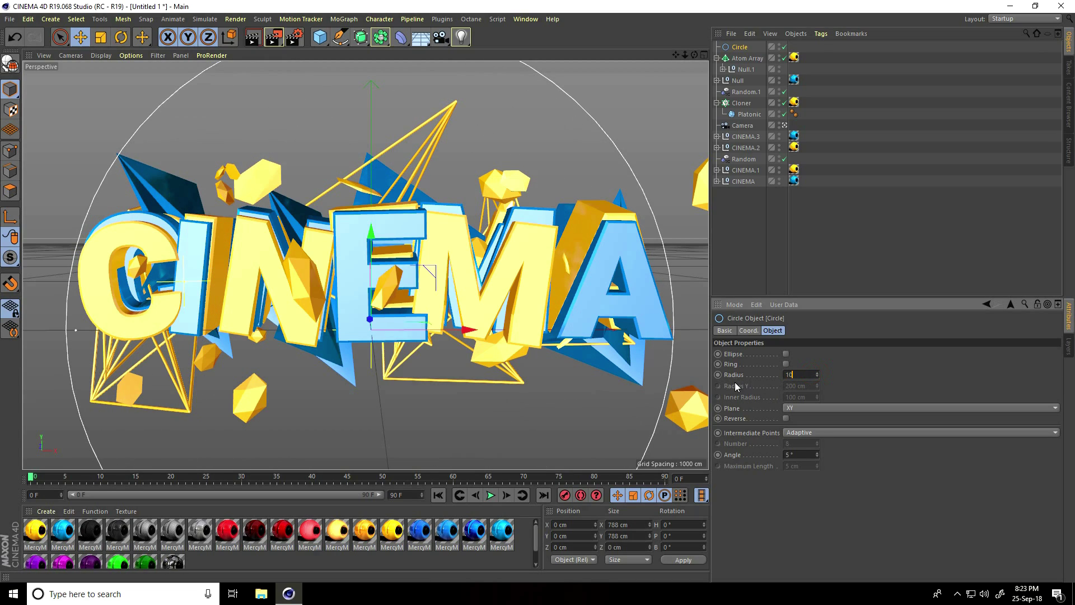
key(Return)
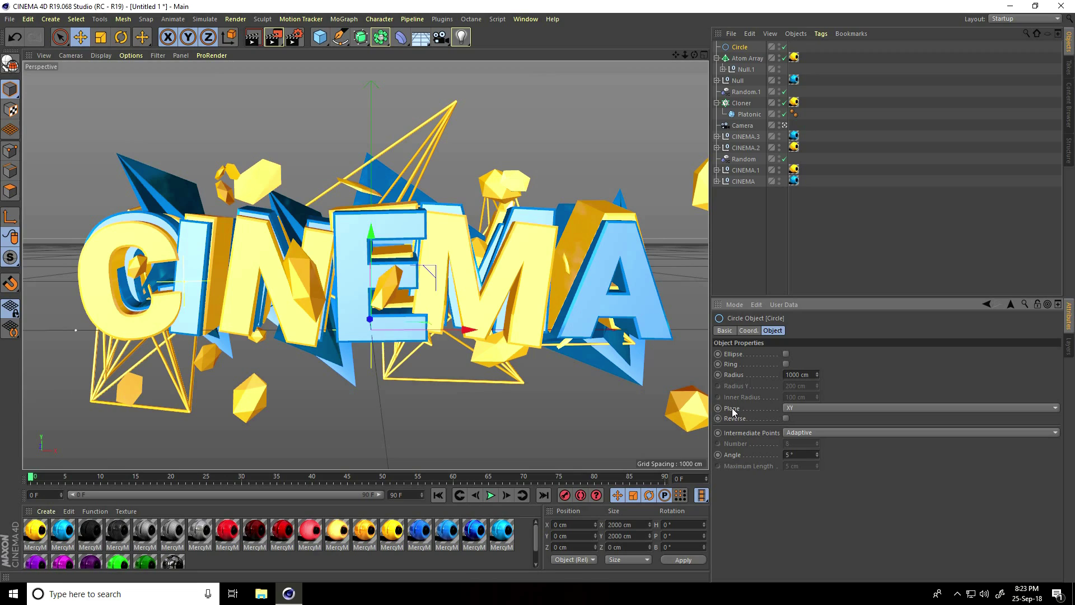
click(737, 411)
click(800, 409)
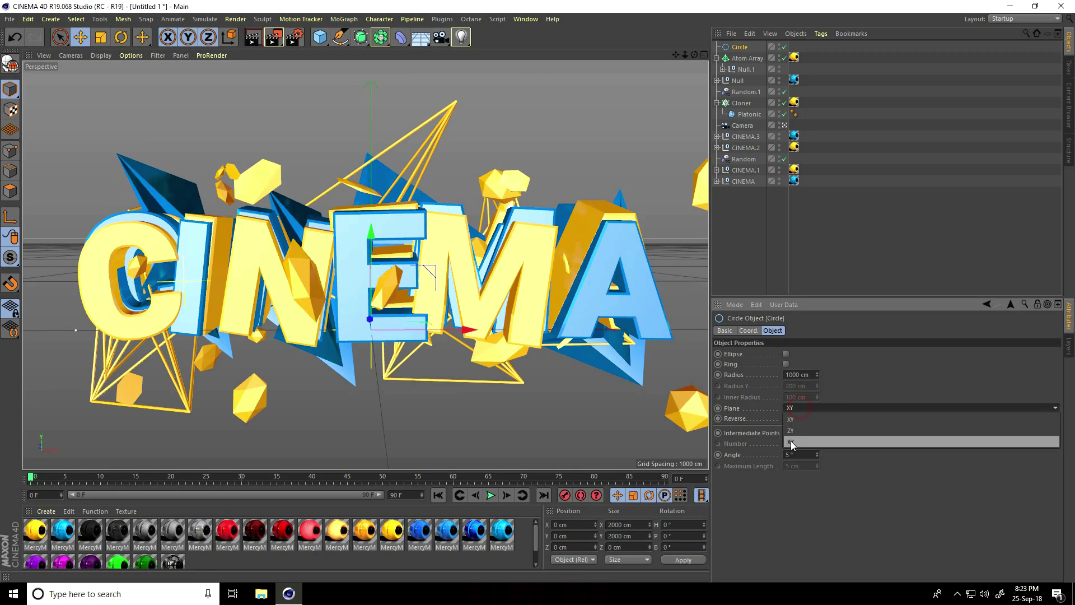
click(792, 443)
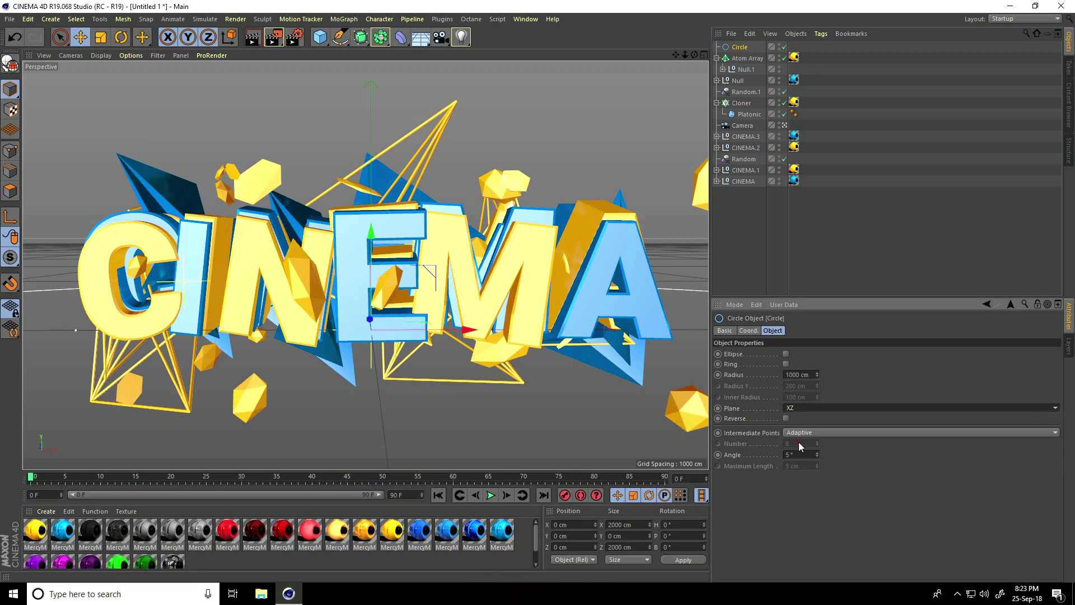
Step: Add a second Circle spline and set its radius to 10 cm
click(348, 41)
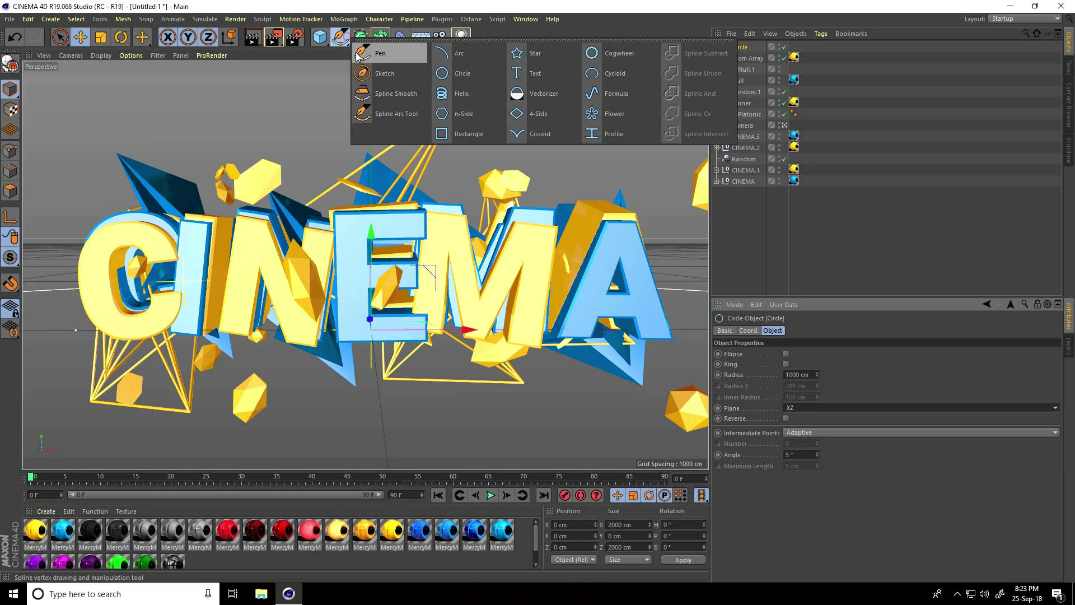
click(465, 73)
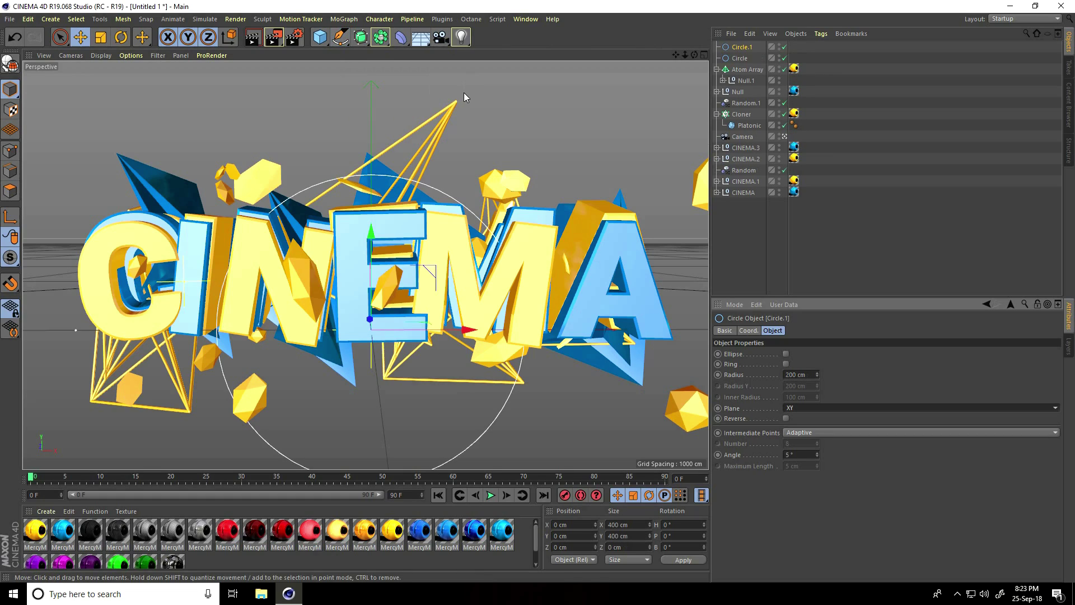
click(811, 374)
text(10)
key(Return)
Step: Add a Sweep object and place both circles inside it, with the 10 cm circle as the profile
click(361, 37)
click(404, 94)
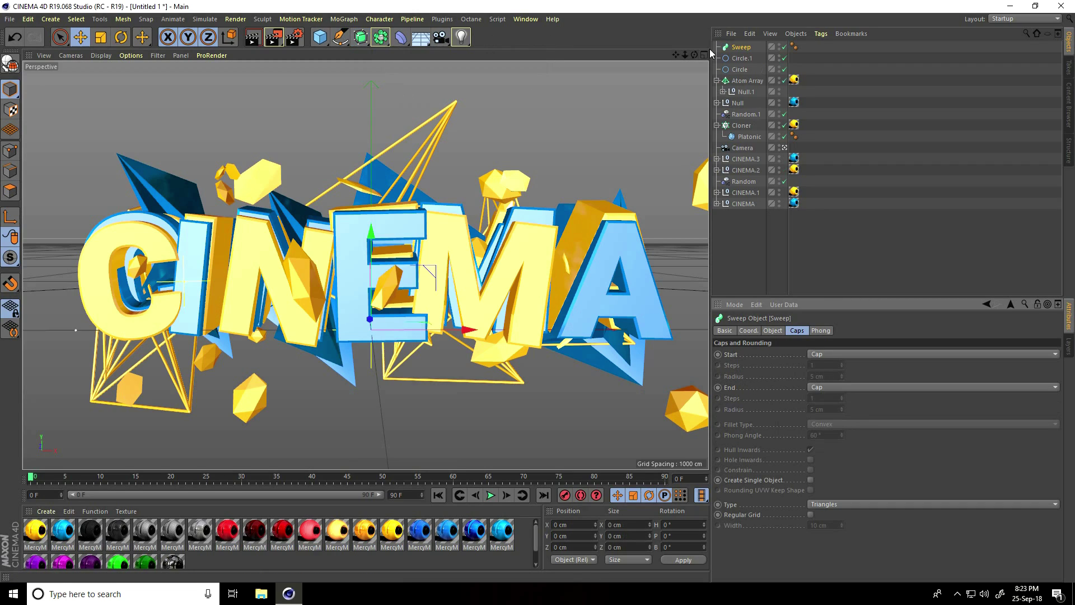
click(746, 71)
ctrl+click(744, 59)
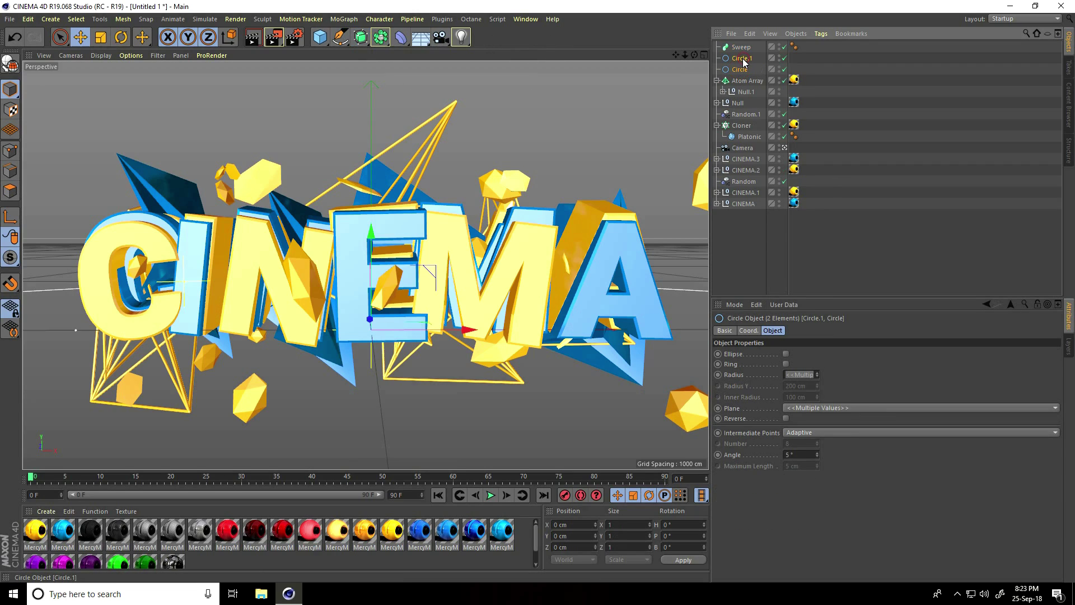
drag(741, 50, 741, 48)
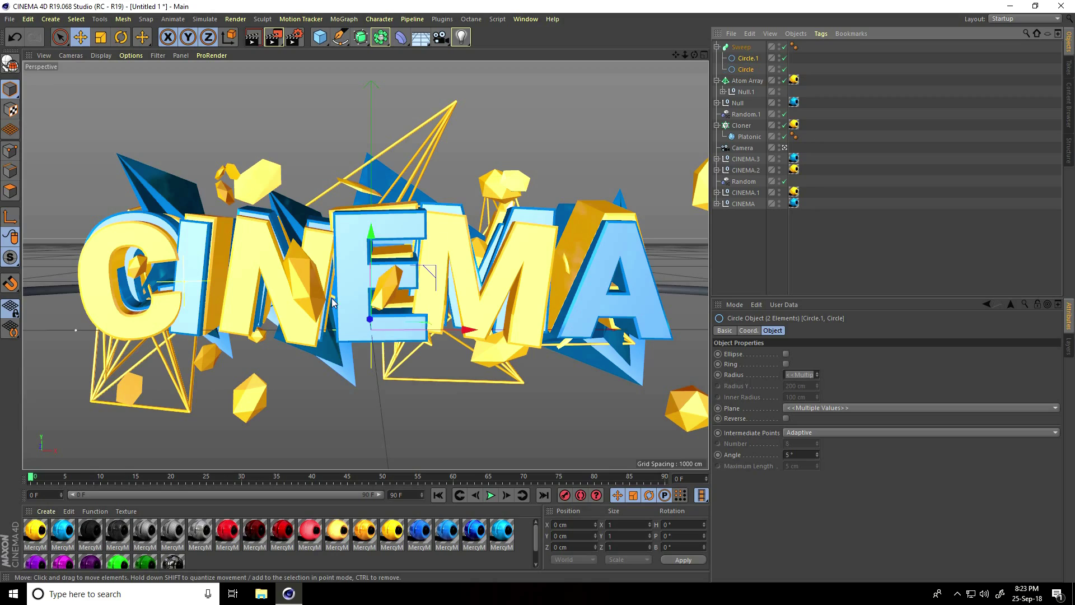
Step: Check the Sweep ring from outside the camera, then lower it to about -1.5 cm in Y in the camera view
click(784, 146)
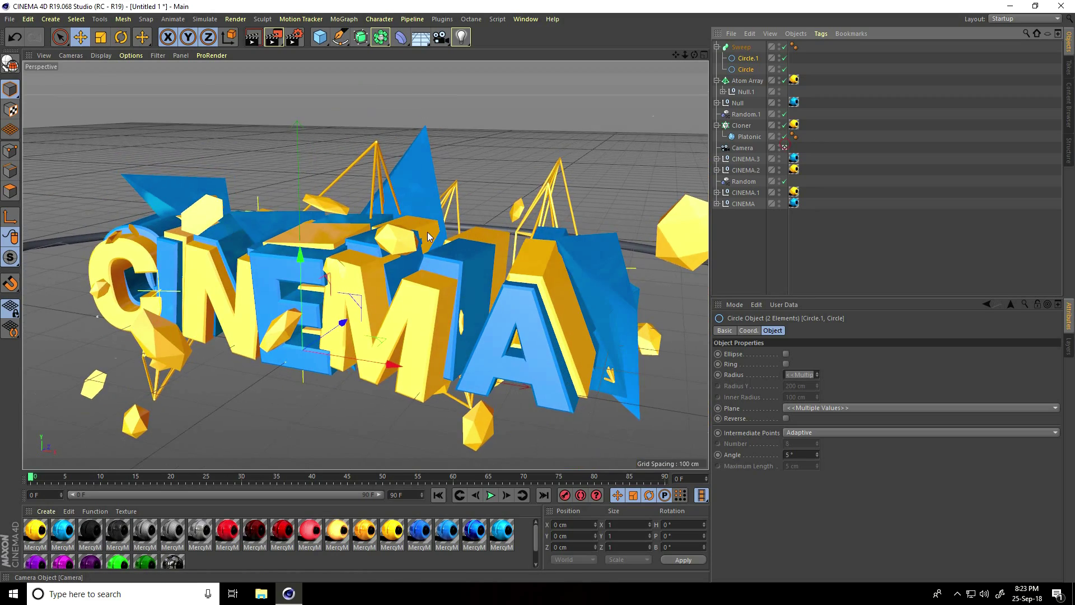
alt+right_drag(364, 224, 291, 271)
alt+drag(290, 271, 305, 333)
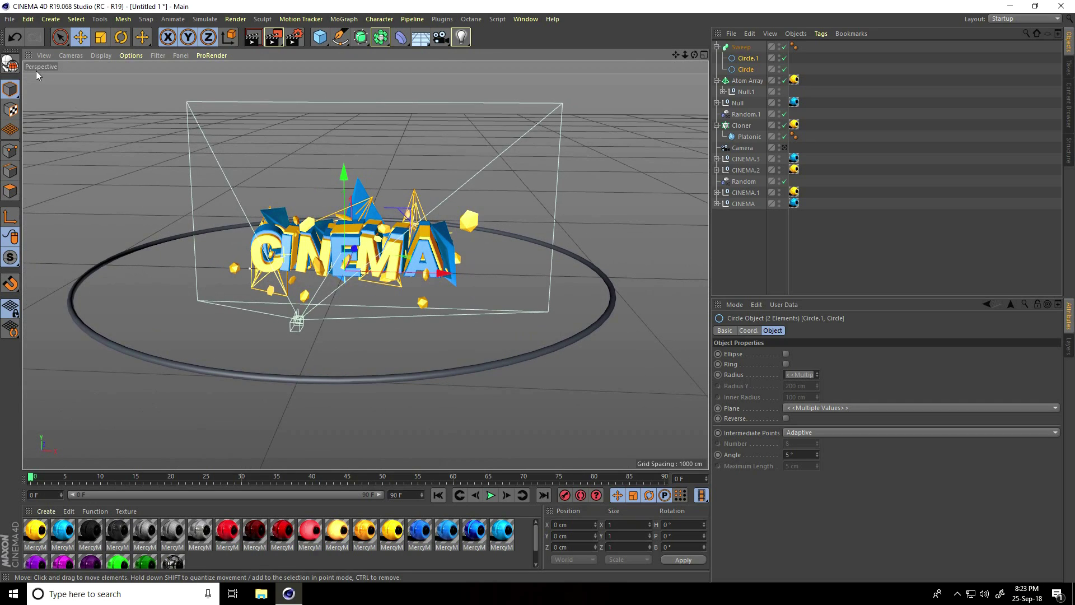
click(741, 47)
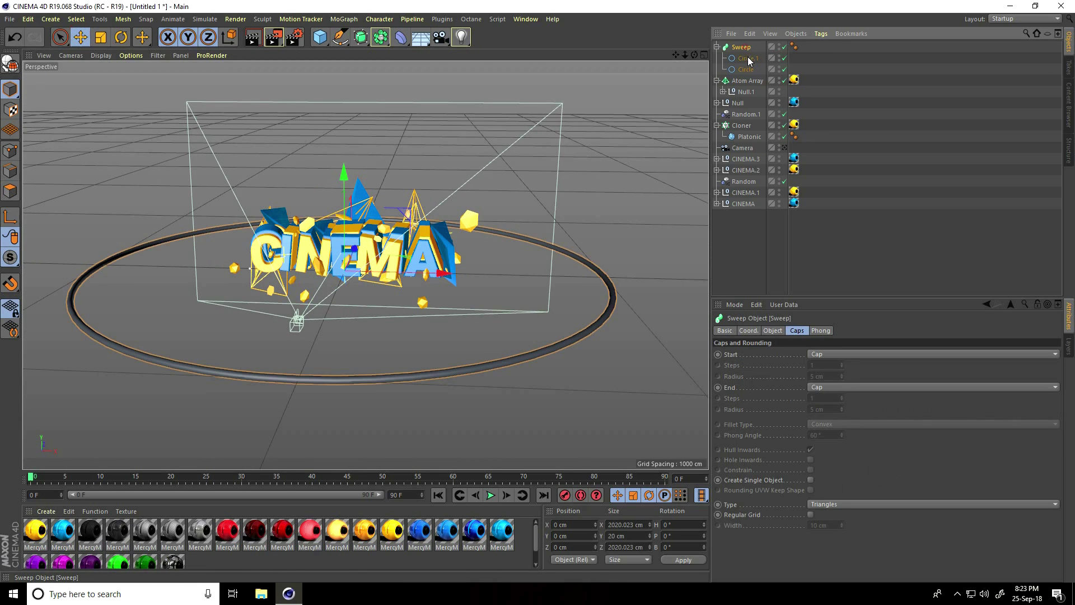
click(784, 148)
mouse_move(367, 234)
mouse_down()
mouse_move(374, 207)
mouse_move(382, 236)
mouse_up()
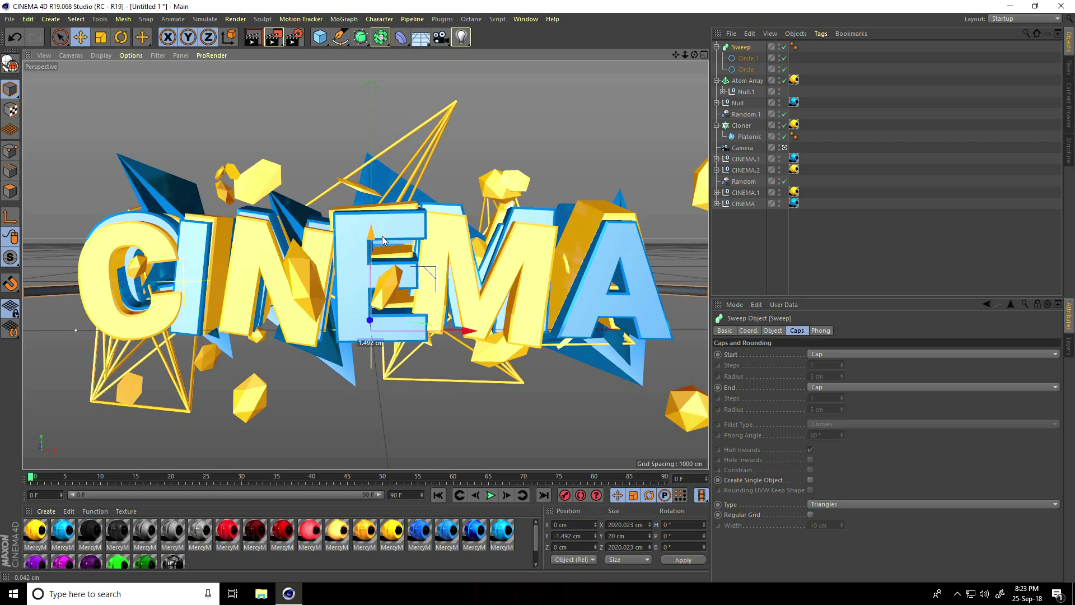
Step: Duplicate the Sweep ring upward, then copy the pair above it to stack four rings behind the text
click(717, 47)
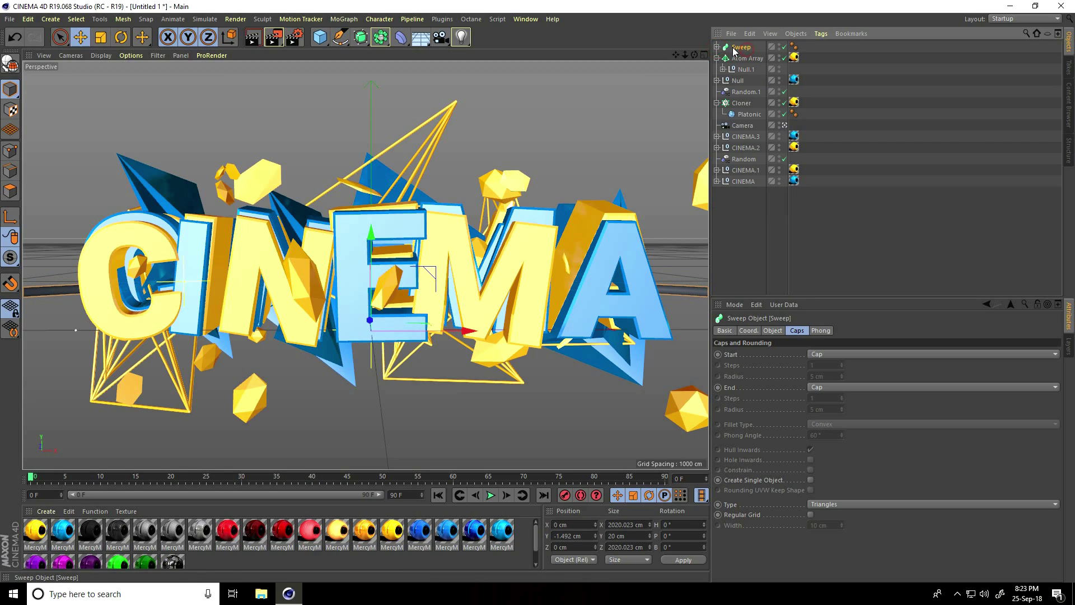
ctrl+drag(371, 234, 380, 196)
click(741, 58)
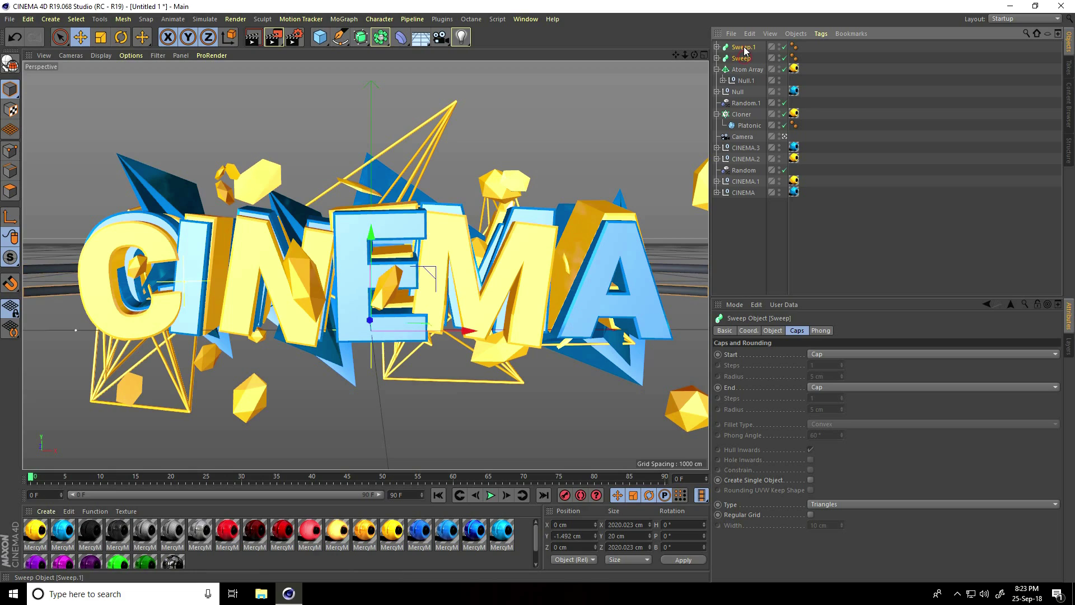
ctrl+click(744, 48)
key(ctrl+c)
key(ctrl+v)
drag(375, 211, 374, 126)
Step: Duplicate all four Sweep rings, raise the copies to about 299 cm in Y, and deselect them
shift+click(751, 80)
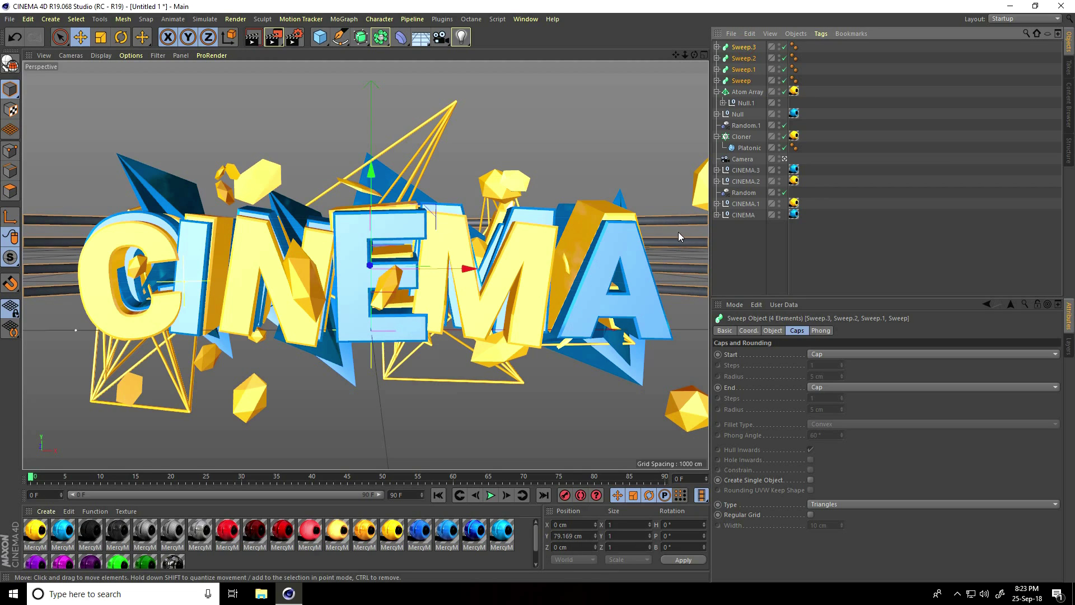
key(ctrl+c)
key(ctrl+v)
drag(372, 170, 372, 4)
drag(538, 296, 400, 406)
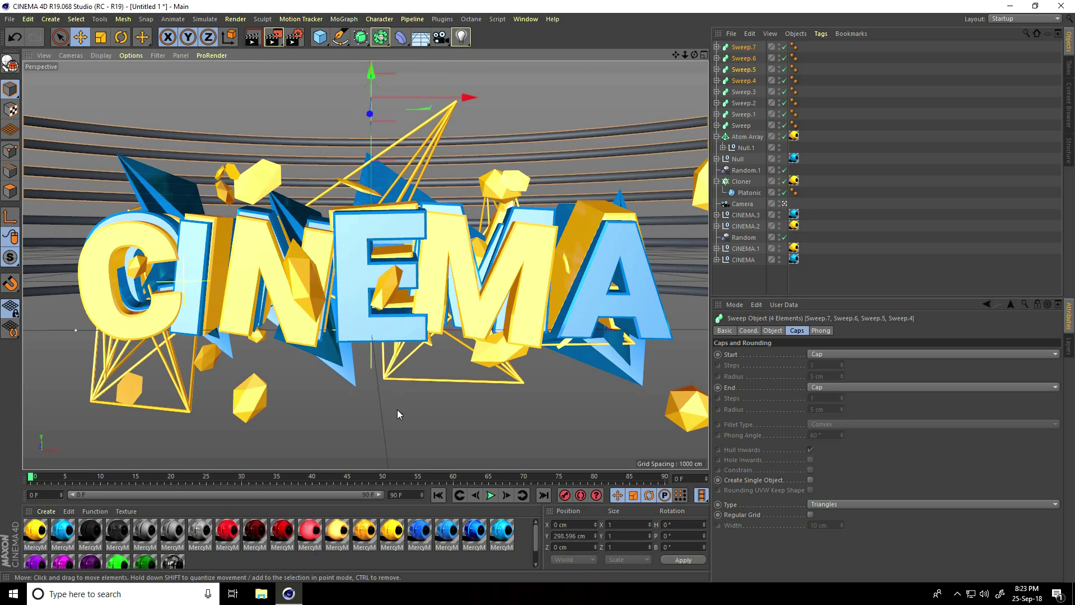
click(377, 433)
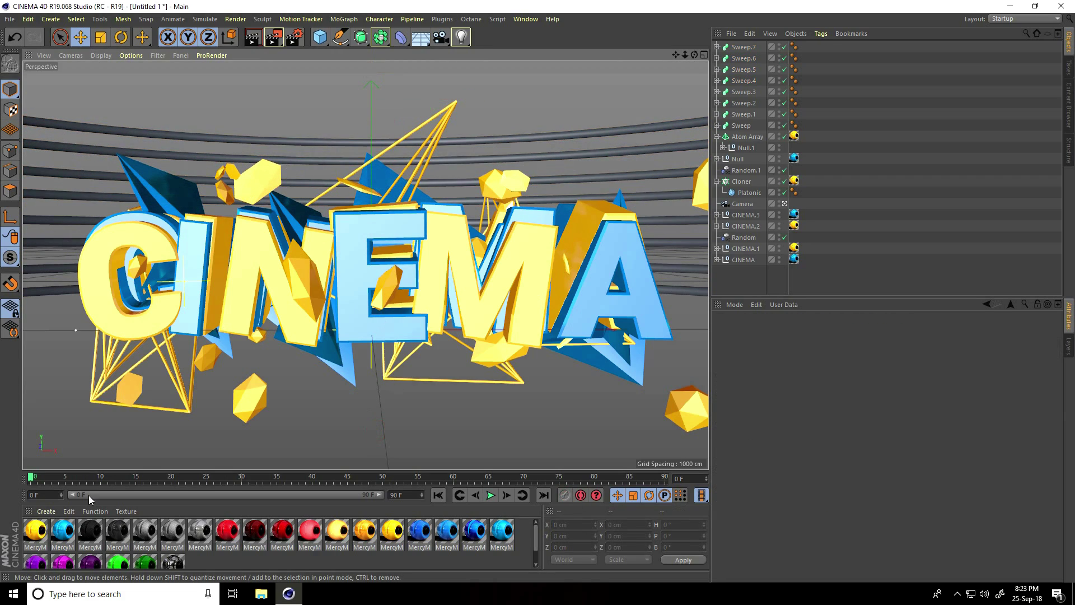
Step: Apply yellow and light blue MercyMP materials alternately to the eight Sweep rings, starting with yellow on the lowest ring
drag(392, 536, 747, 126)
drag(741, 260, 745, 114)
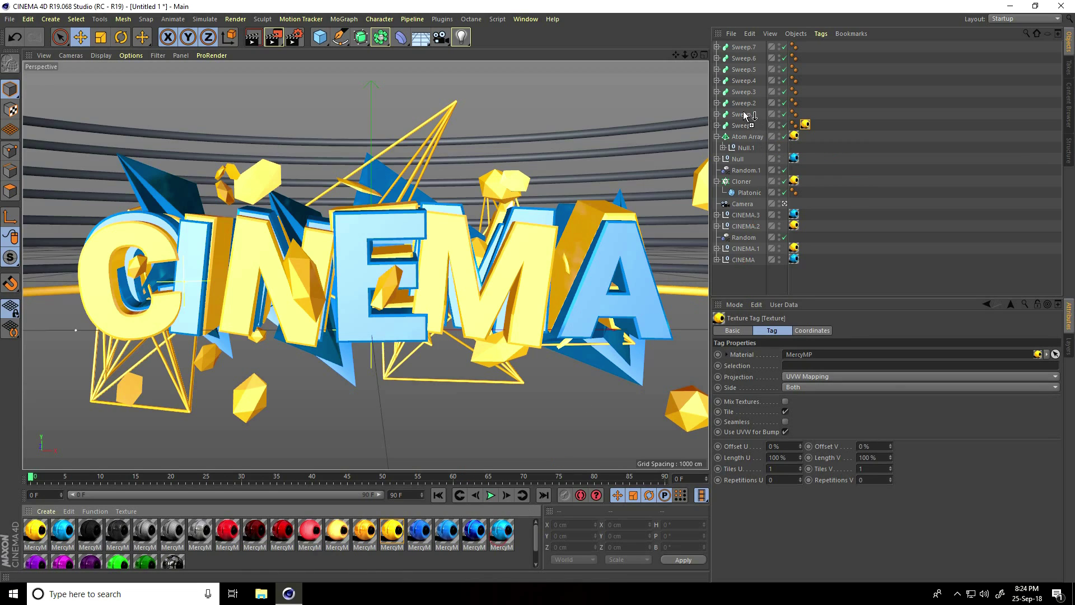
drag(392, 531, 750, 105)
drag(573, 444, 751, 93)
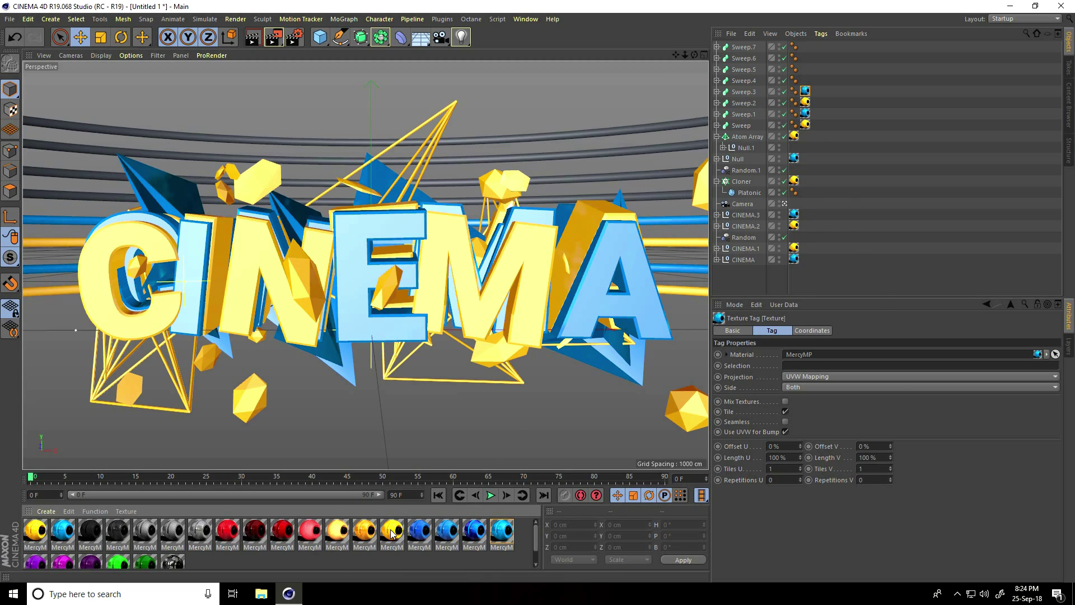
drag(392, 533, 749, 82)
drag(667, 303, 745, 70)
drag(392, 532, 749, 59)
drag(499, 535, 750, 47)
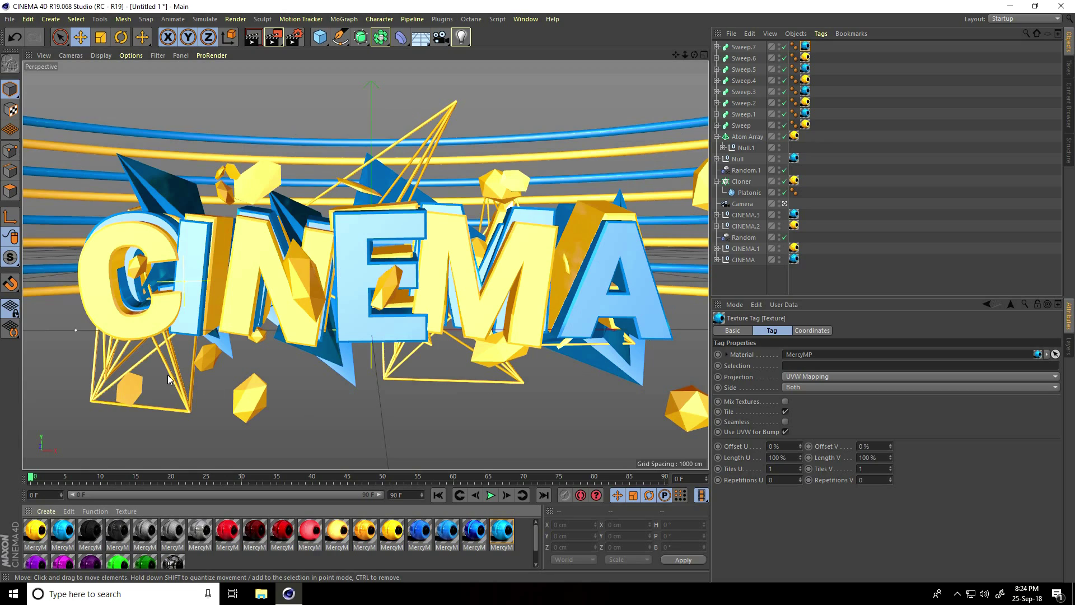
Step: Set the Camera's heading and pitch rotation to 0°
click(743, 204)
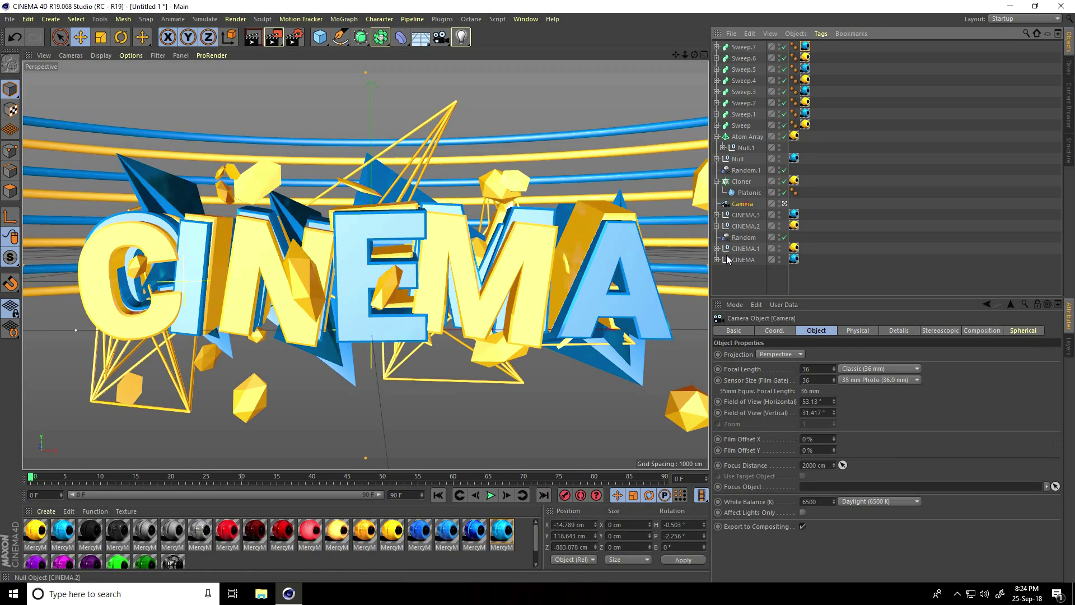
text(0)
key(Tab)
text(0)
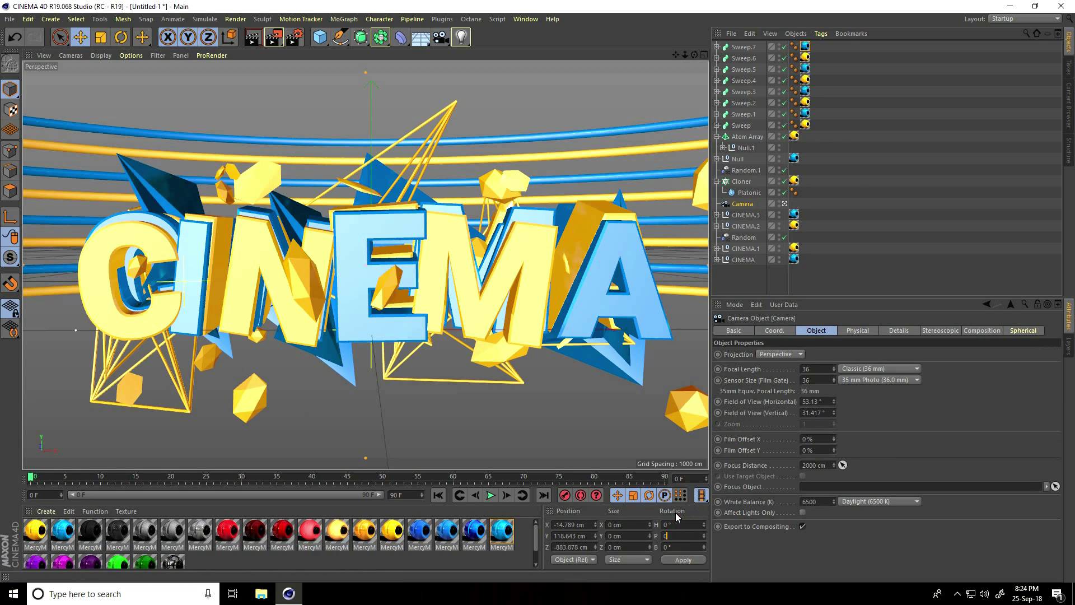
key(Return)
Step: Reframe the text by moving the camera to about -11 cm in X, 92 cm in Y and -965 cm in Z
drag(676, 55, 538, 292)
alt+middle_drag(538, 295, 541, 296)
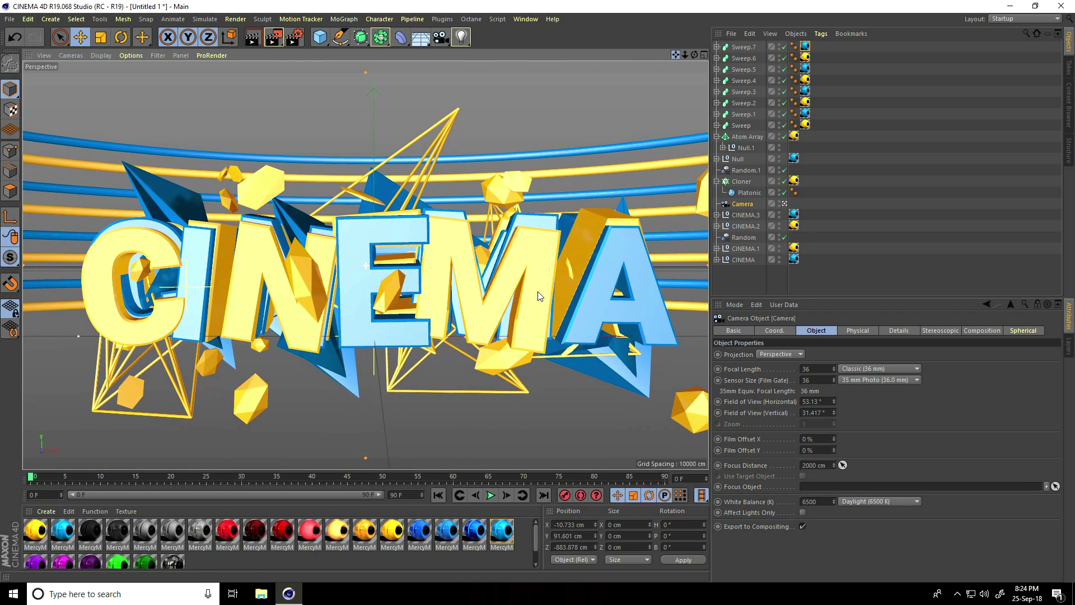
drag(686, 53, 538, 291)
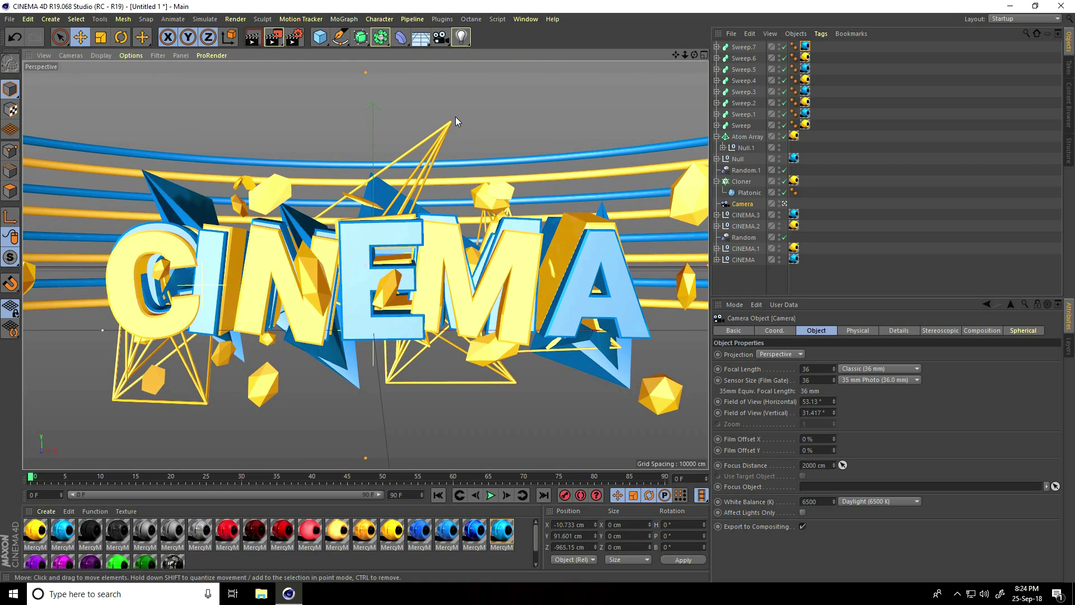
Step: Merge the cinema-4d-studio lights file into the scene
click(11, 25)
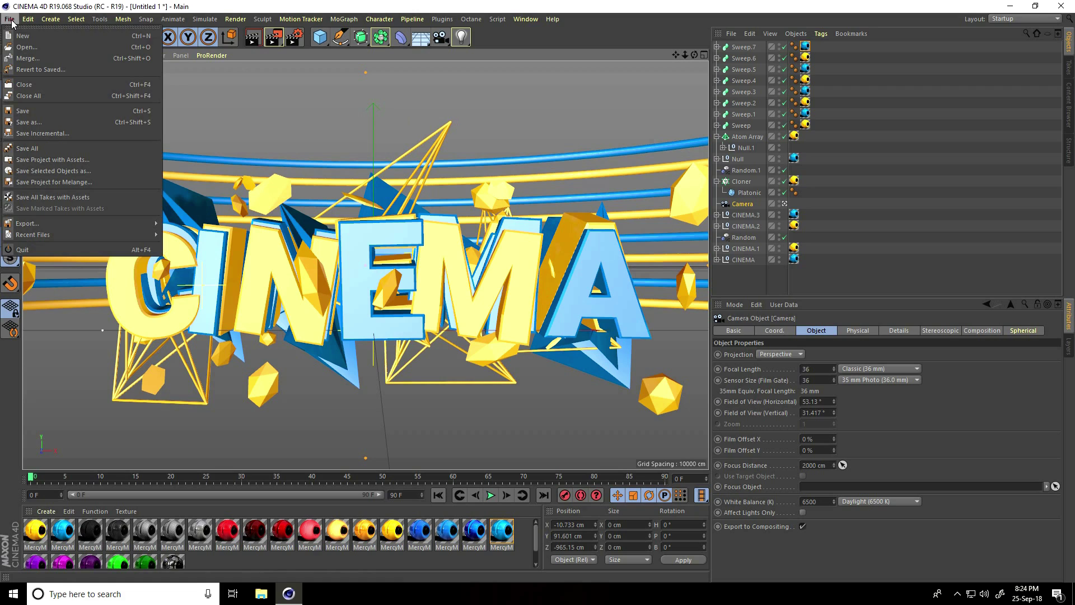
click(34, 68)
click(137, 78)
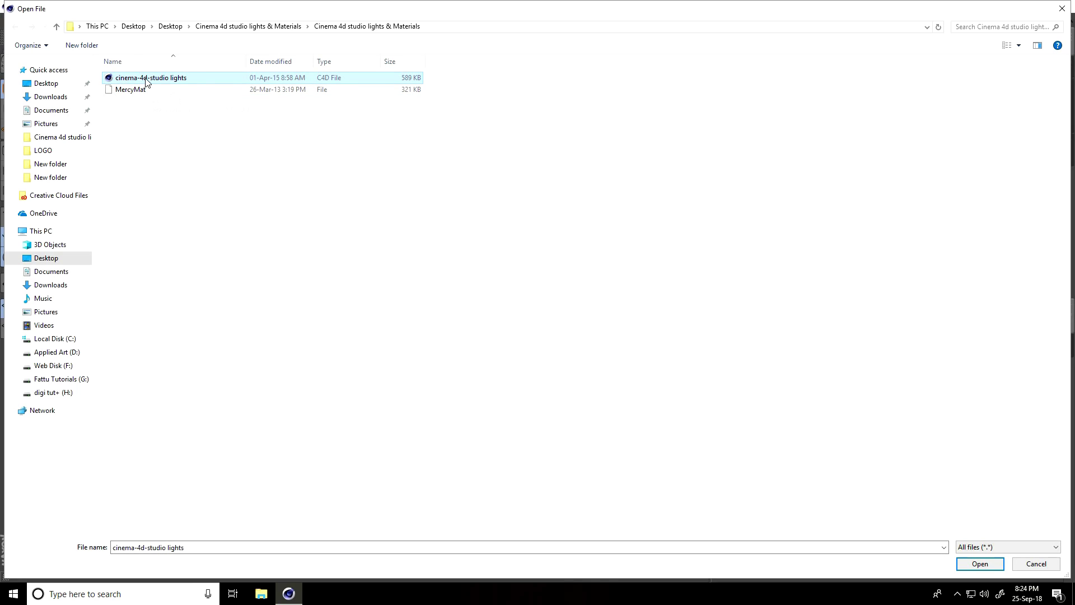
click(981, 563)
Step: Lower the FLOOR & BACKGROUND null to about -172 cm in Y, beneath the text and wireframes
click(762, 70)
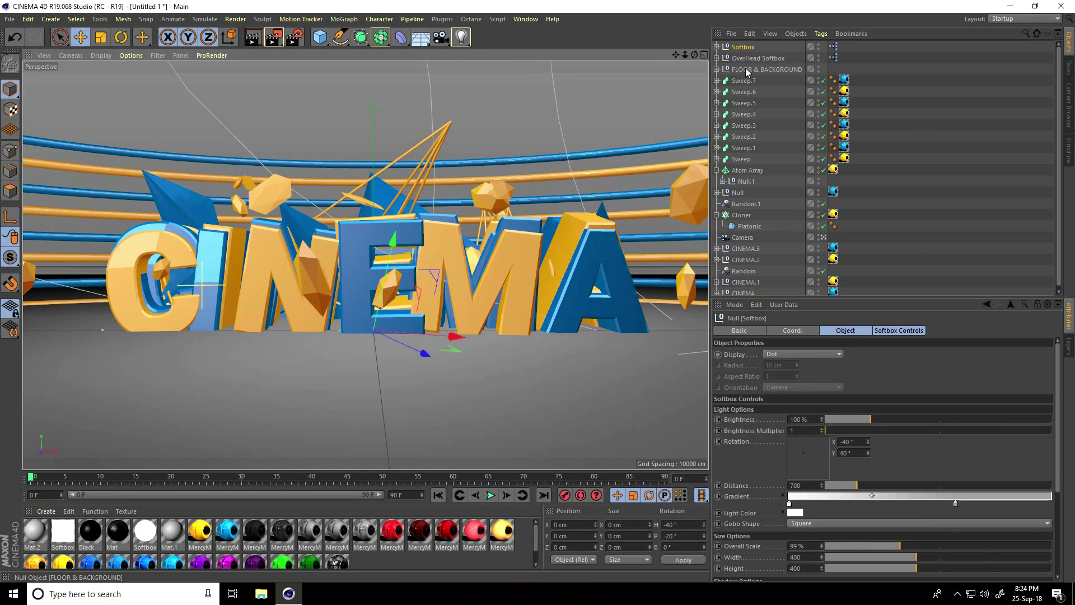
drag(354, 211, 356, 299)
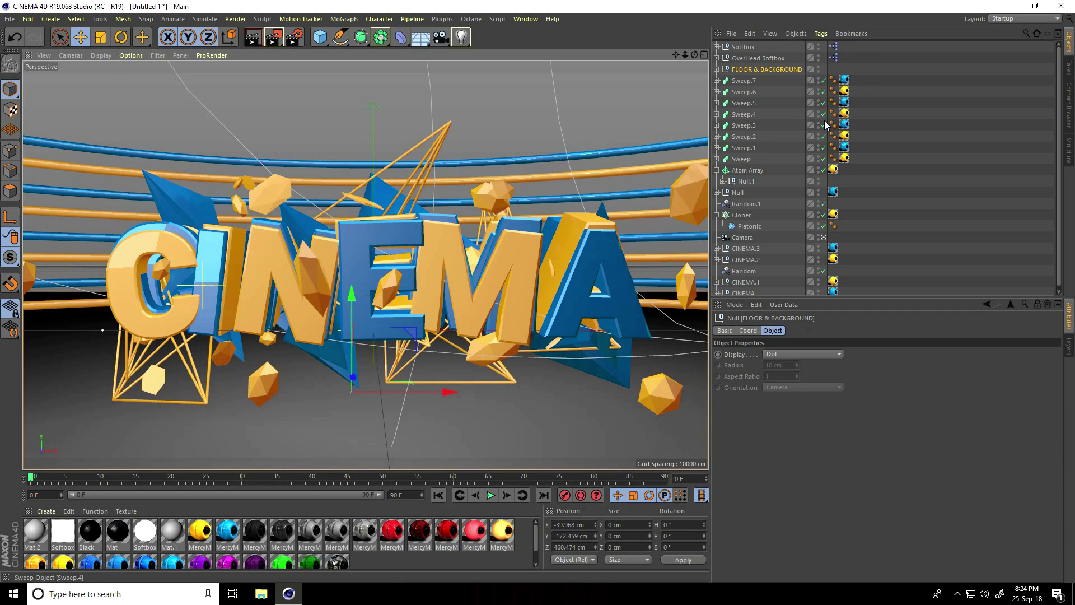
Step: Leave the camera view and move the OverHead Softbox to about -31 cm in X and 916 cm in Y, above the text
click(824, 237)
scroll(354, 297, down, 5)
alt+right_drag(354, 297, 223, 353)
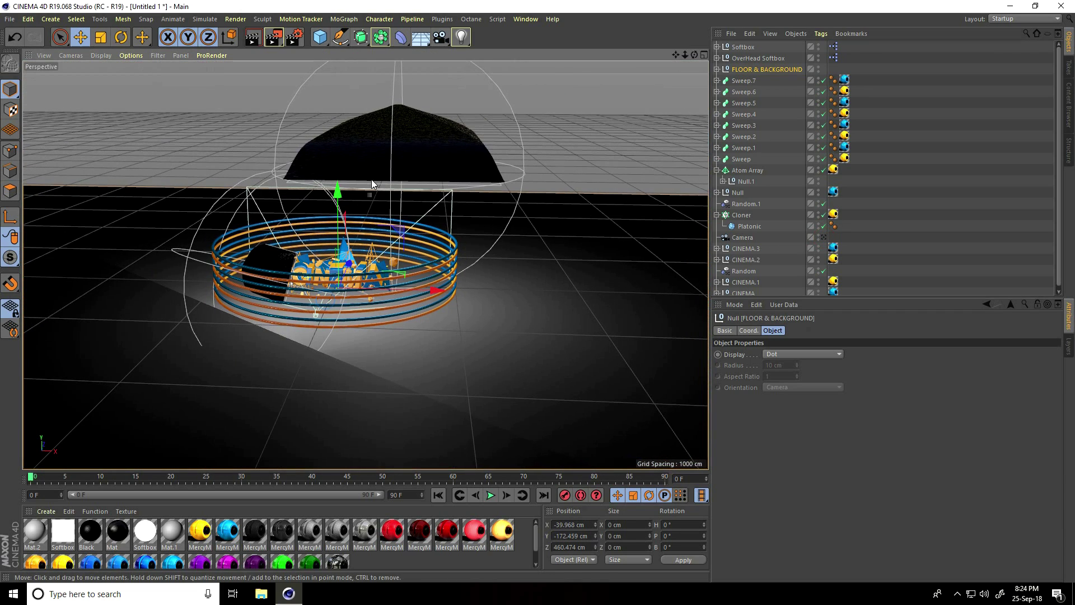
click(361, 150)
click(756, 56)
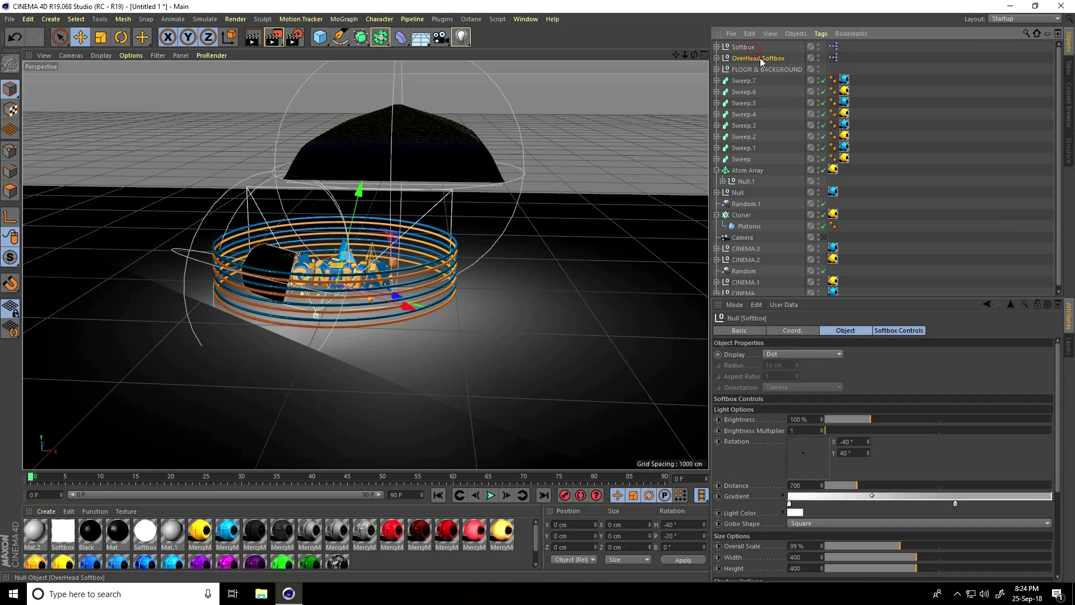
drag(493, 169, 430, 171)
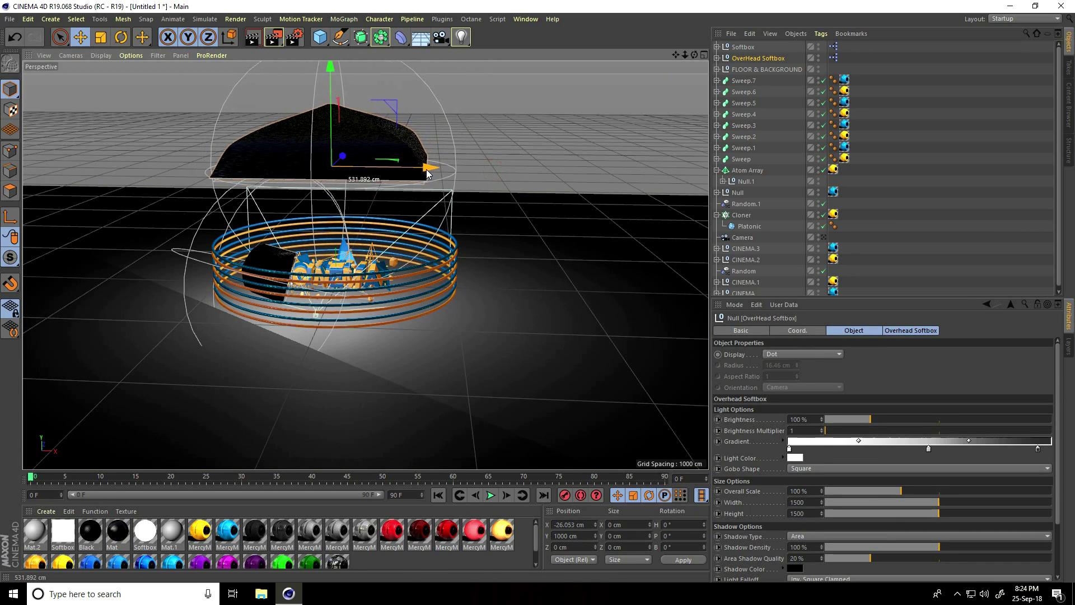
drag(332, 79, 335, 88)
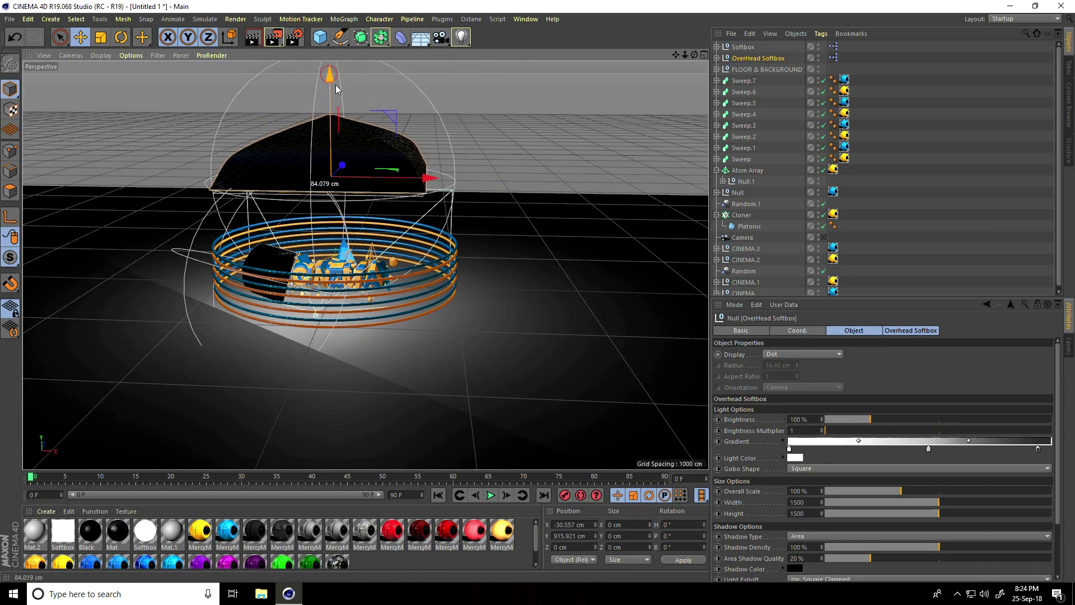
Step: Move the Softbox light to about 35 cm in X, -20 cm in Y and 42 cm in Z, and return to the camera view
alt+drag(400, 220, 218, 268)
scroll(281, 288, up, 6)
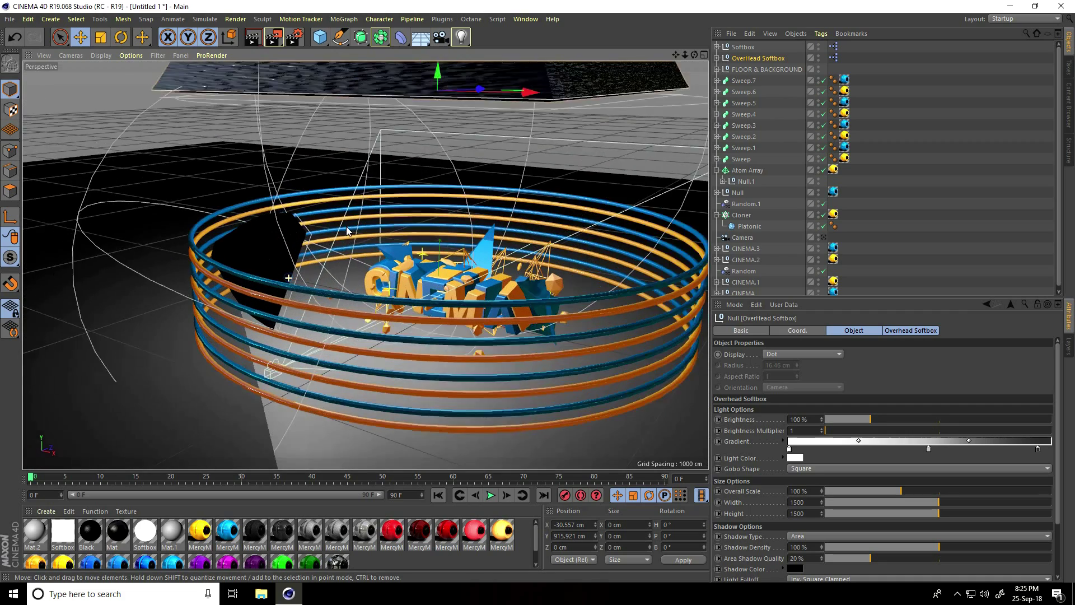
click(745, 47)
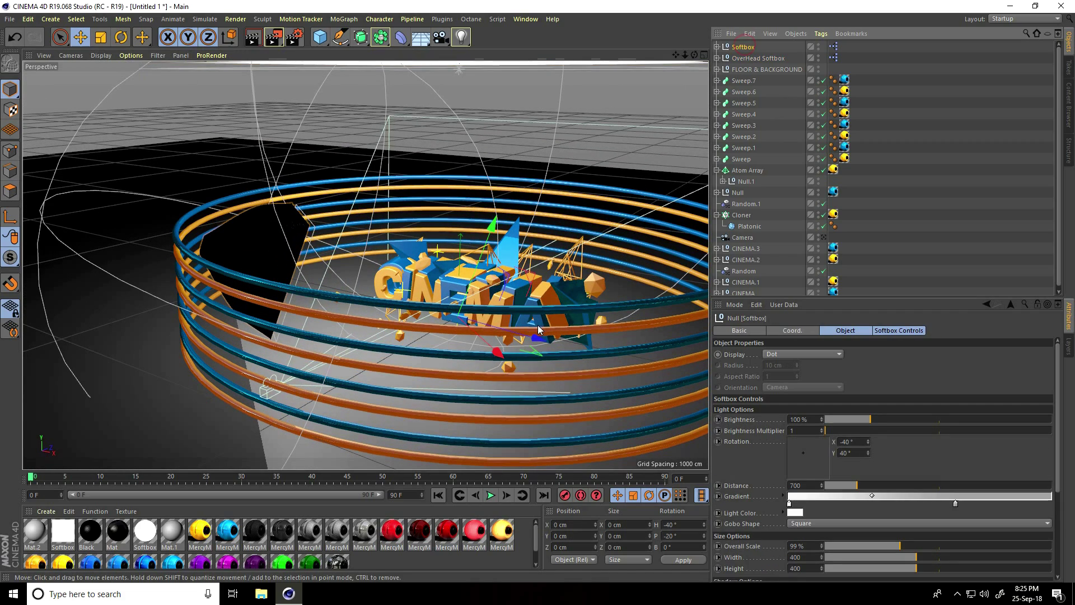
drag(536, 340, 620, 293)
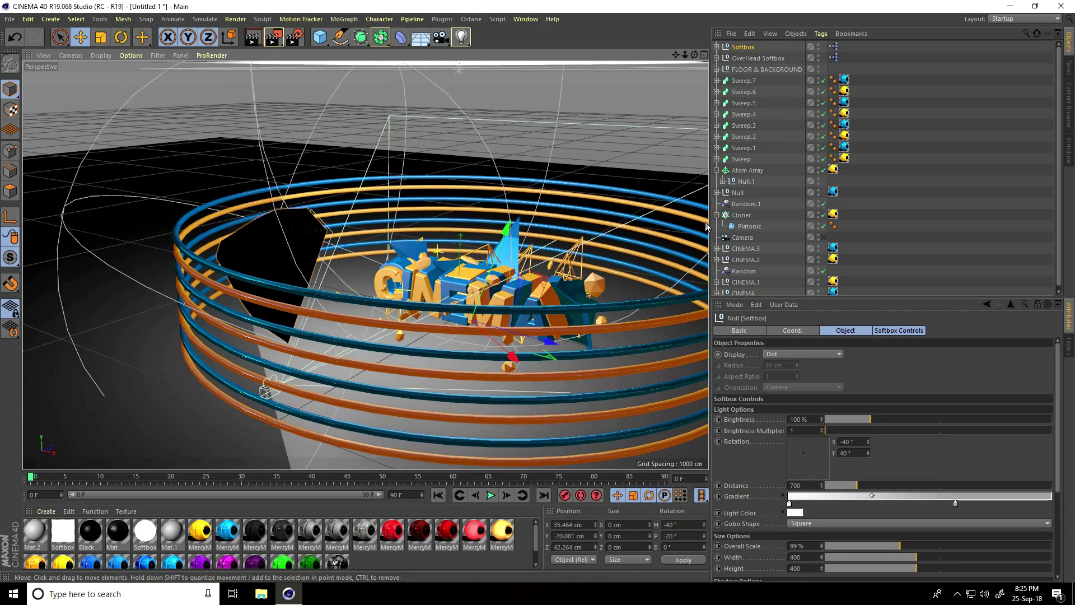
click(823, 236)
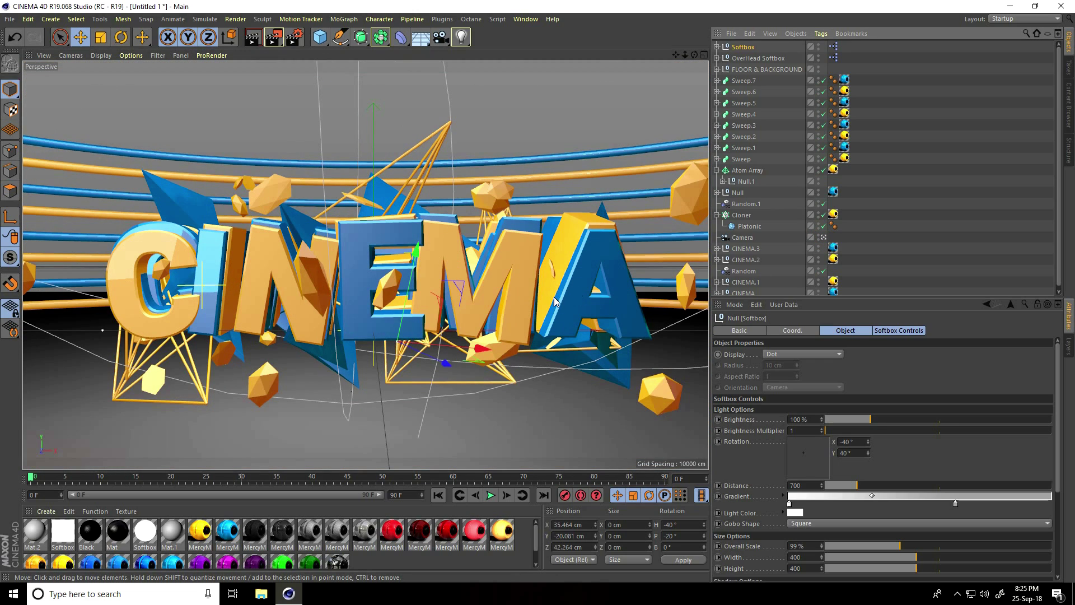
Step: Add Ambient Occlusion to the render settings with 100% accuracy and 256 maximum samples
click(295, 37)
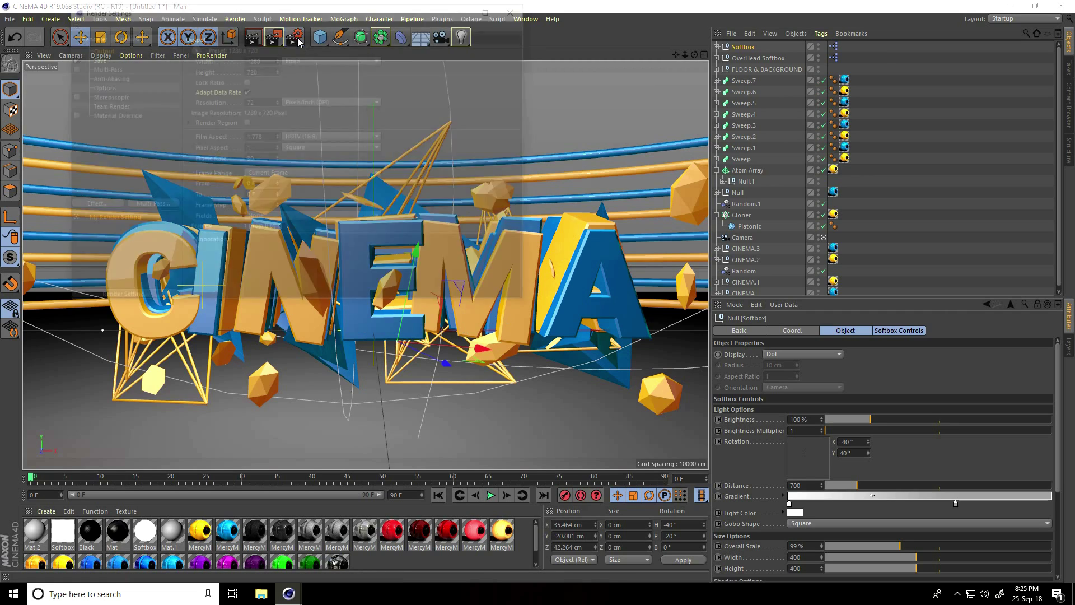
click(88, 205)
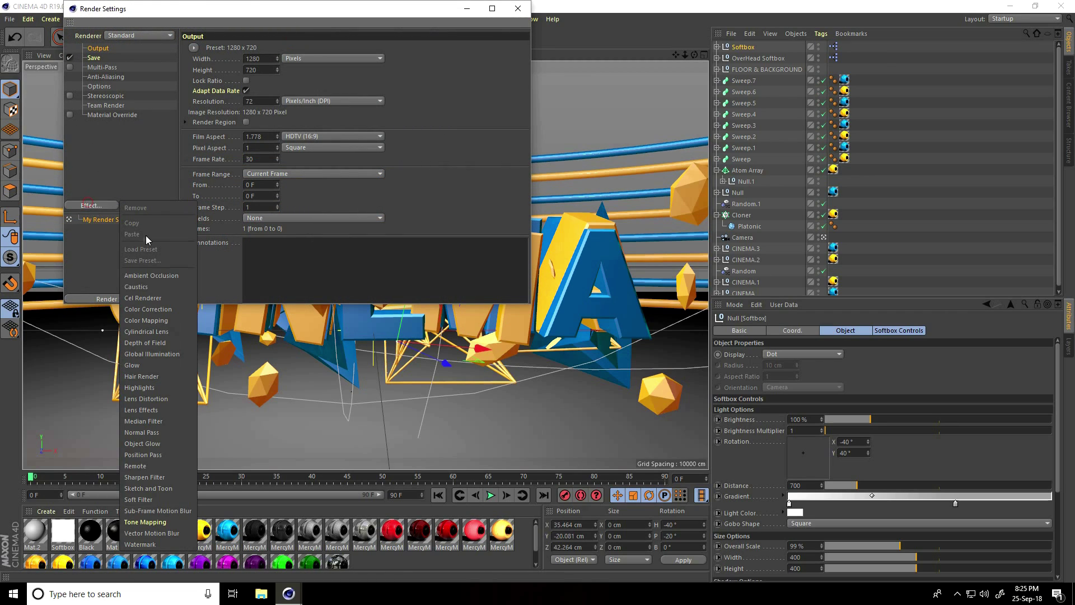
click(154, 277)
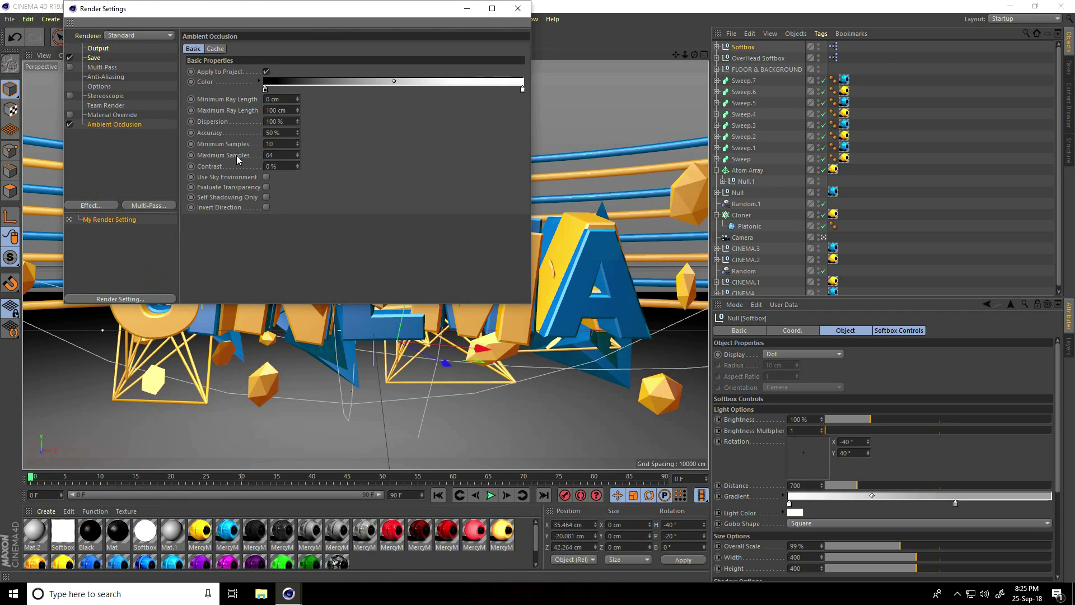
text(256)
click(285, 132)
key(Return)
Step: Add Global Illumination to the render settings with High samples and Low irradiance cache record density
click(105, 203)
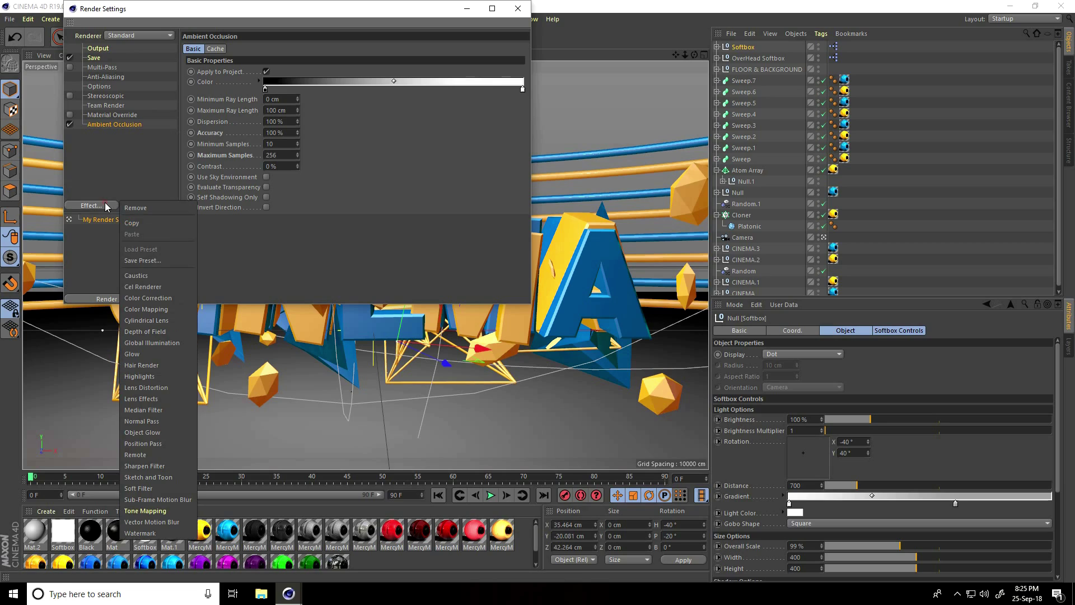
click(150, 343)
click(302, 122)
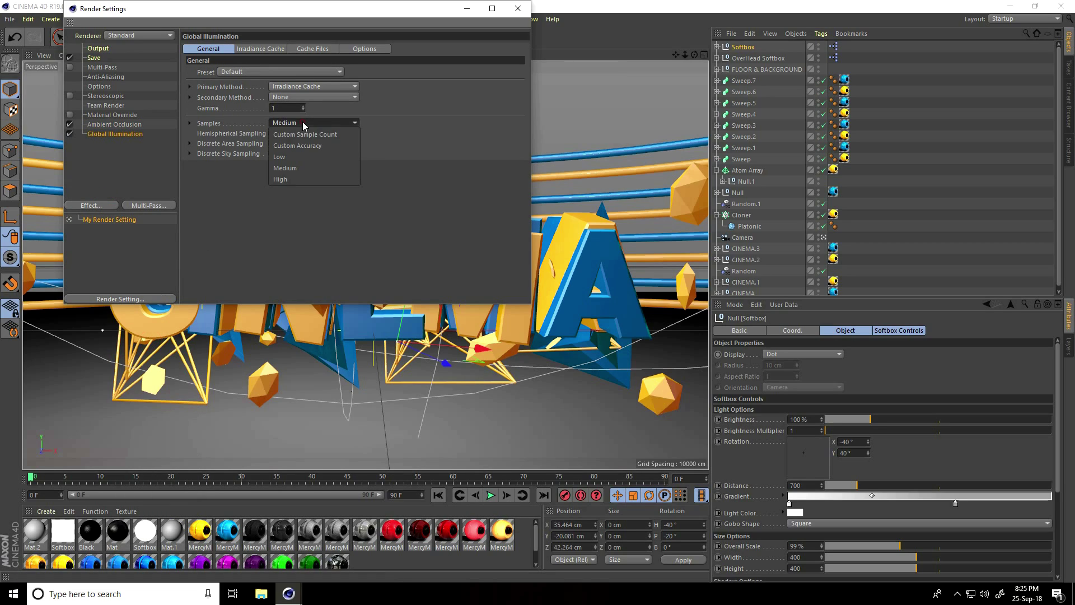
click(280, 181)
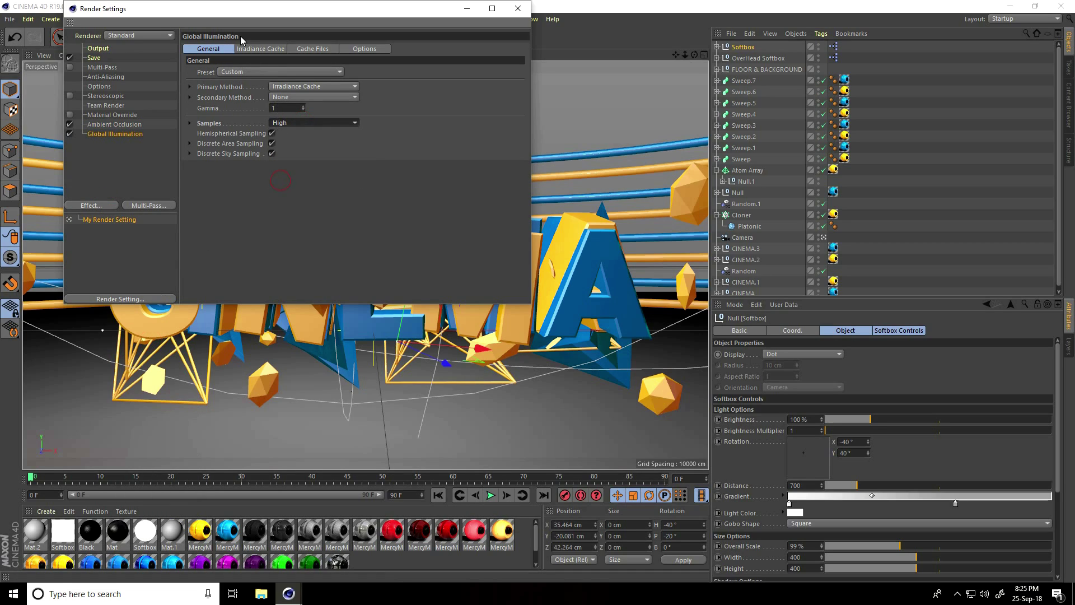
click(261, 50)
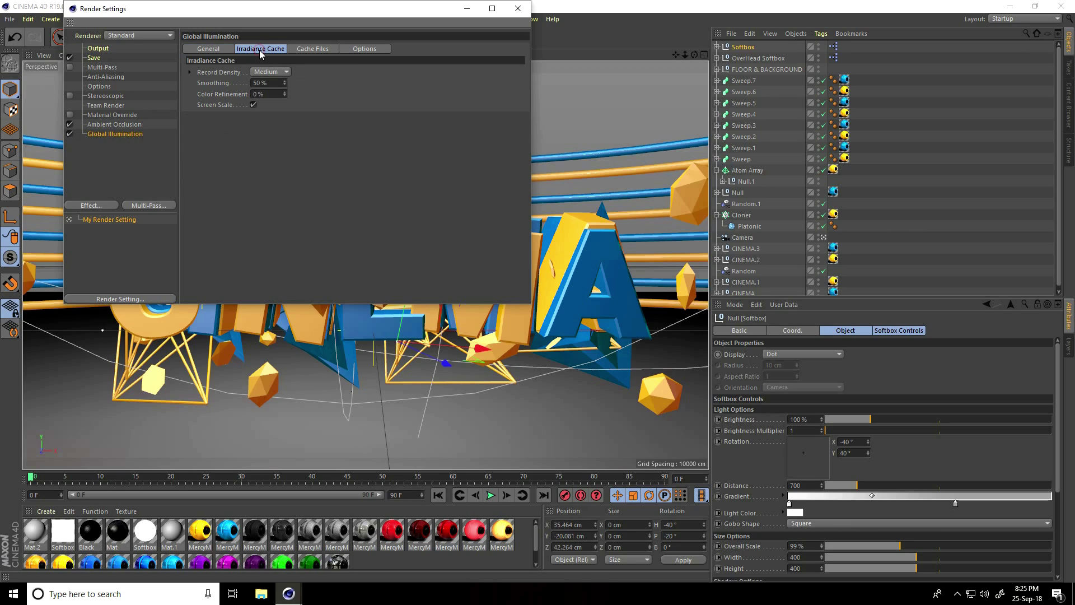
click(259, 74)
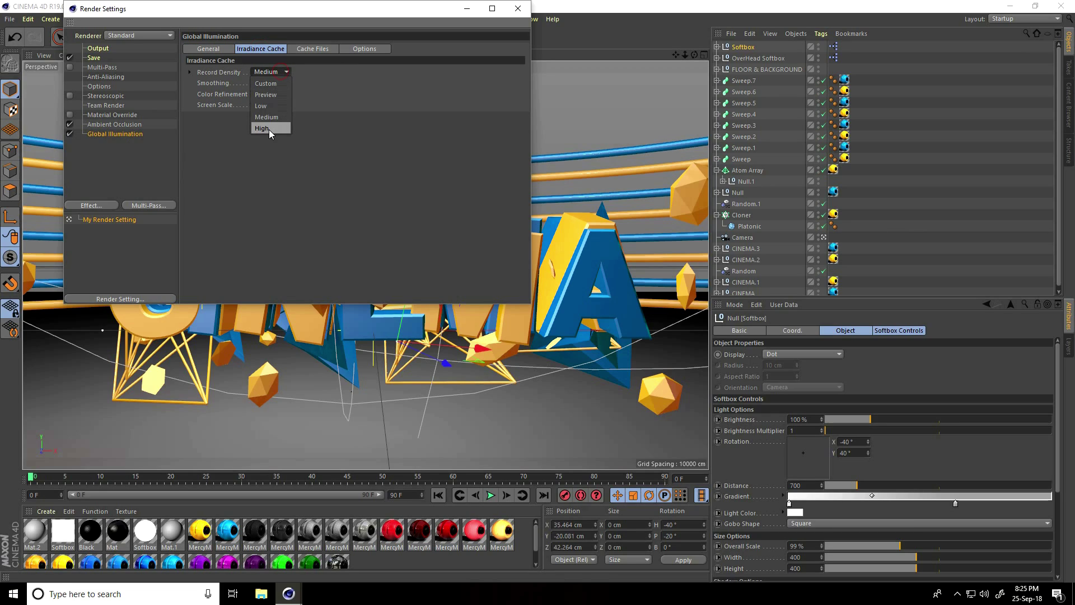
click(271, 105)
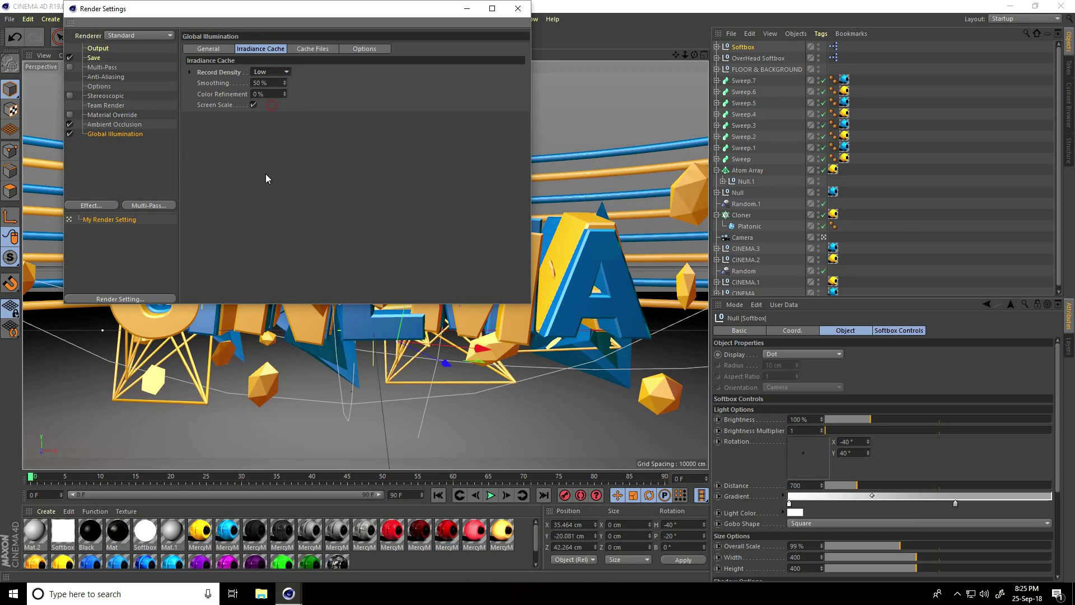
Step: Set the render's anti-aliasing to Best and close the render settings
click(106, 76)
click(295, 48)
click(294, 57)
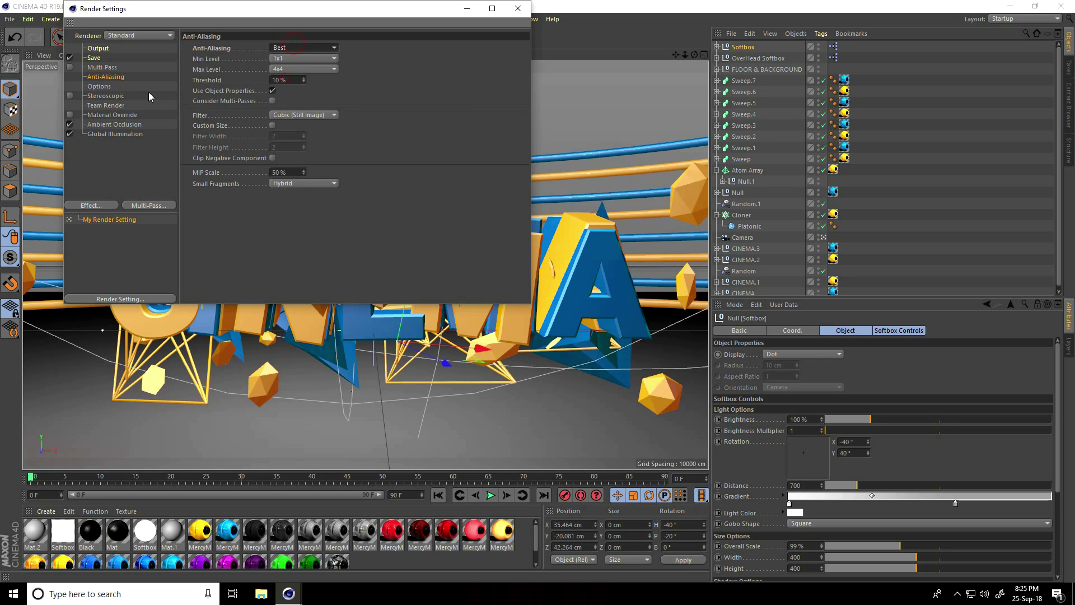
click(518, 8)
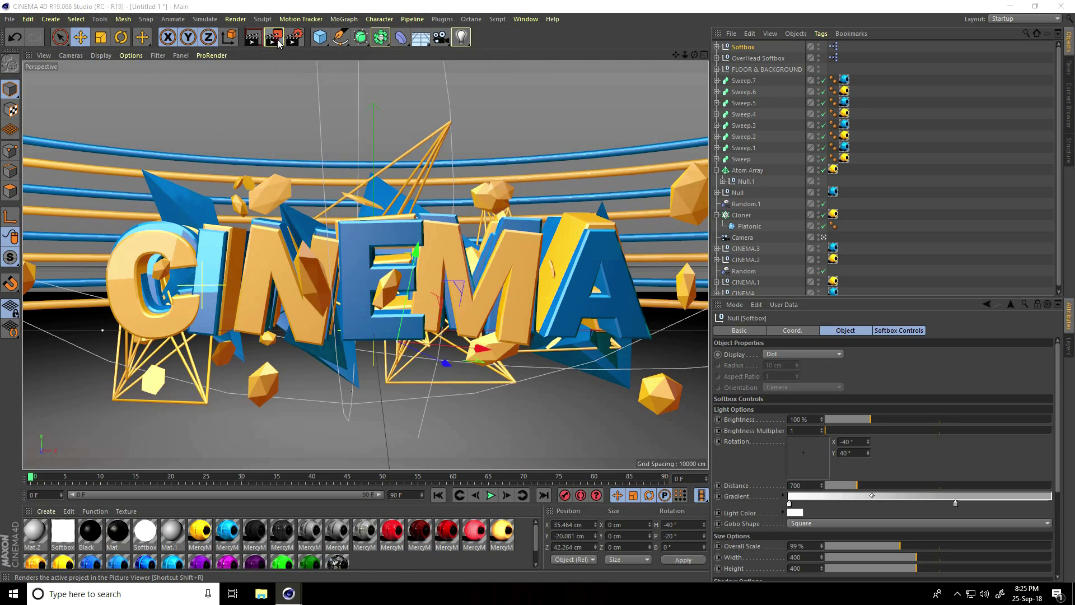
Step: Render the scene to the Picture Viewer and maximize the viewer window
click(274, 37)
click(257, 175)
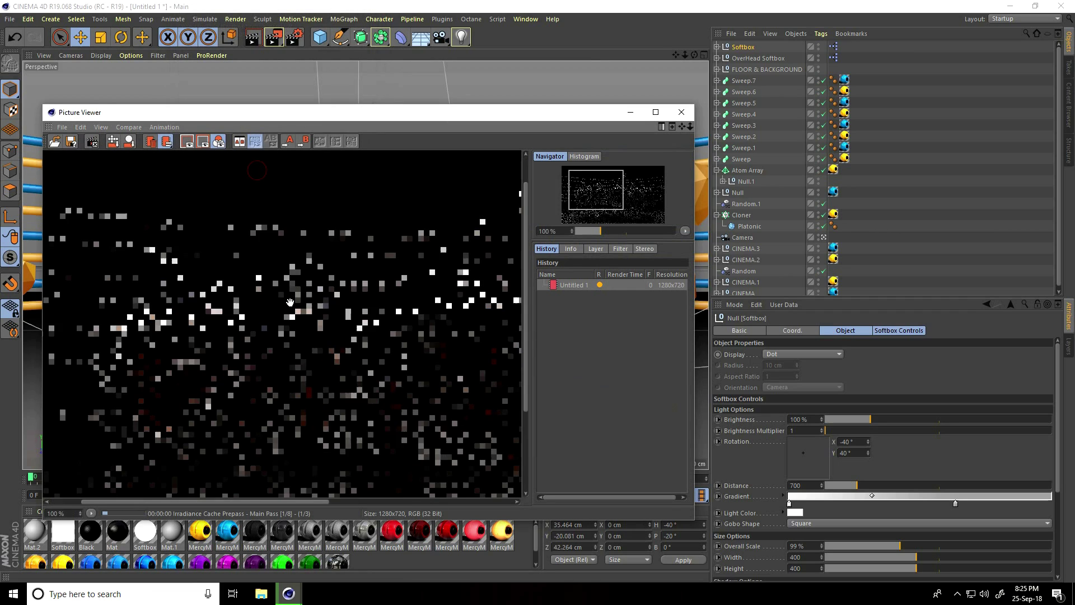
click(656, 113)
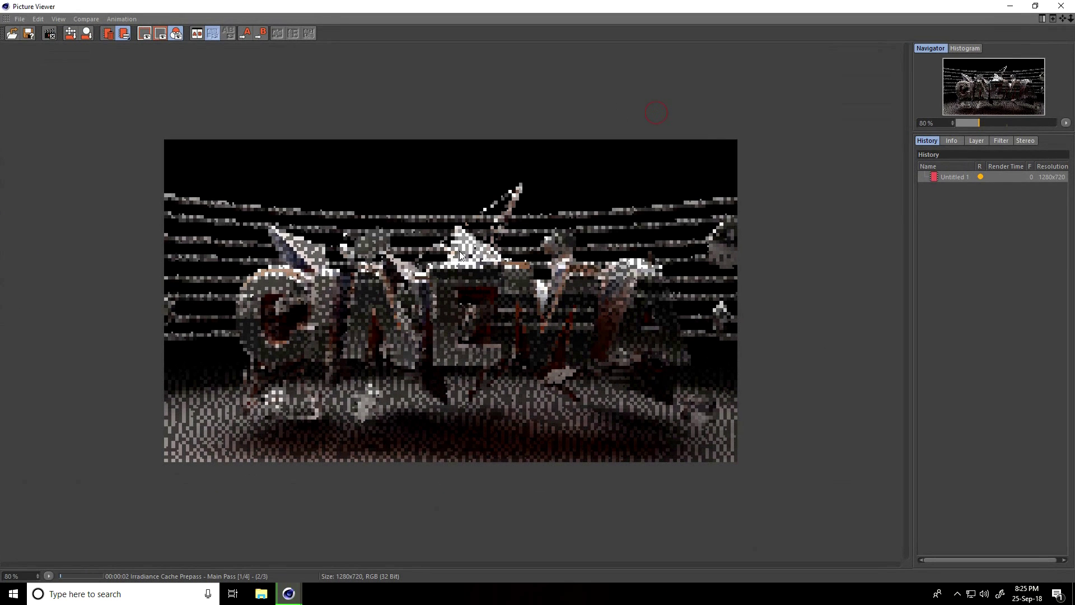